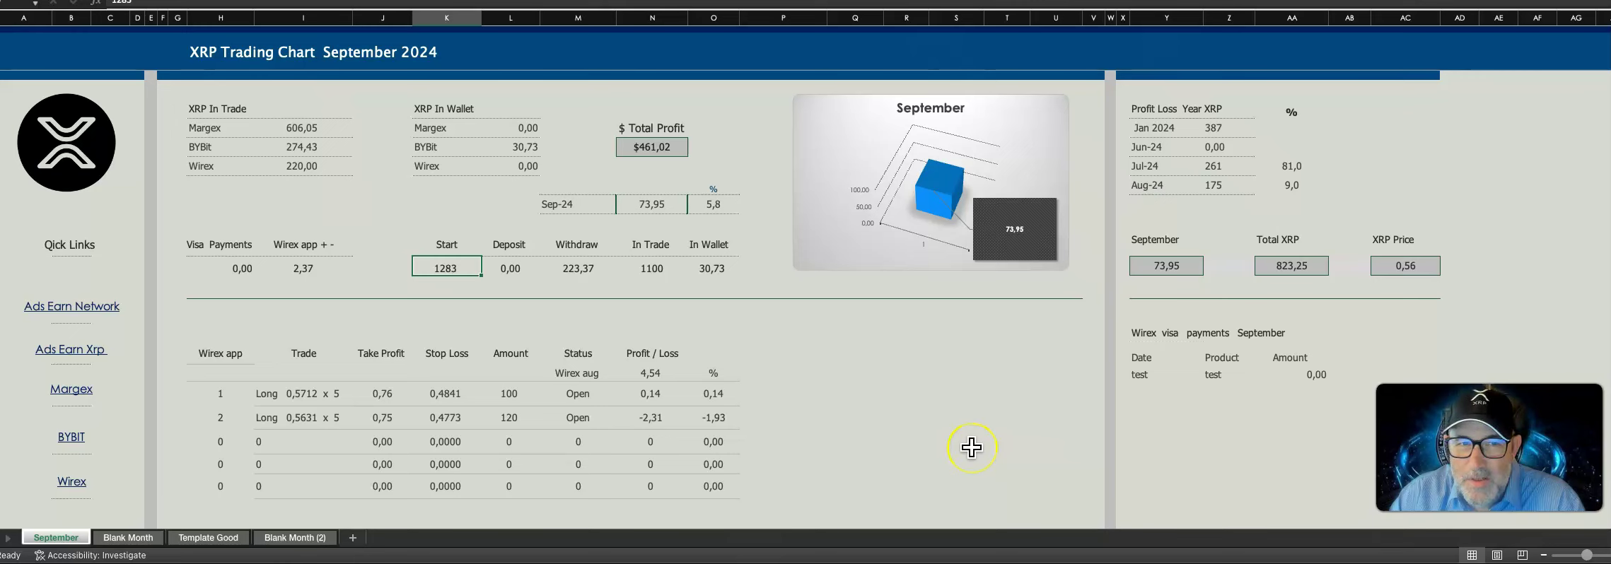
# - Review the Profit Loss Year XRP table's Jan, Jun, Jul and Aug 2024 profit values
pyautogui.scroll(-3, 971, 447)
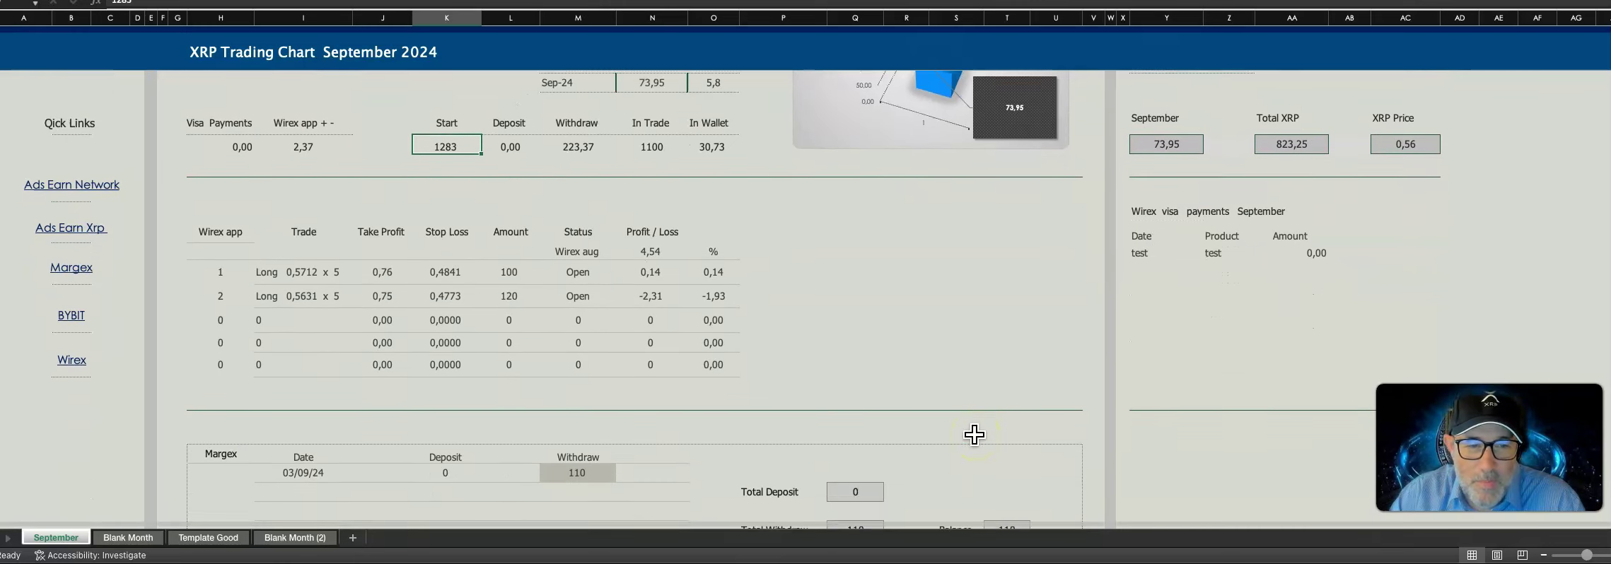
pyautogui.scroll(2, 975, 432)
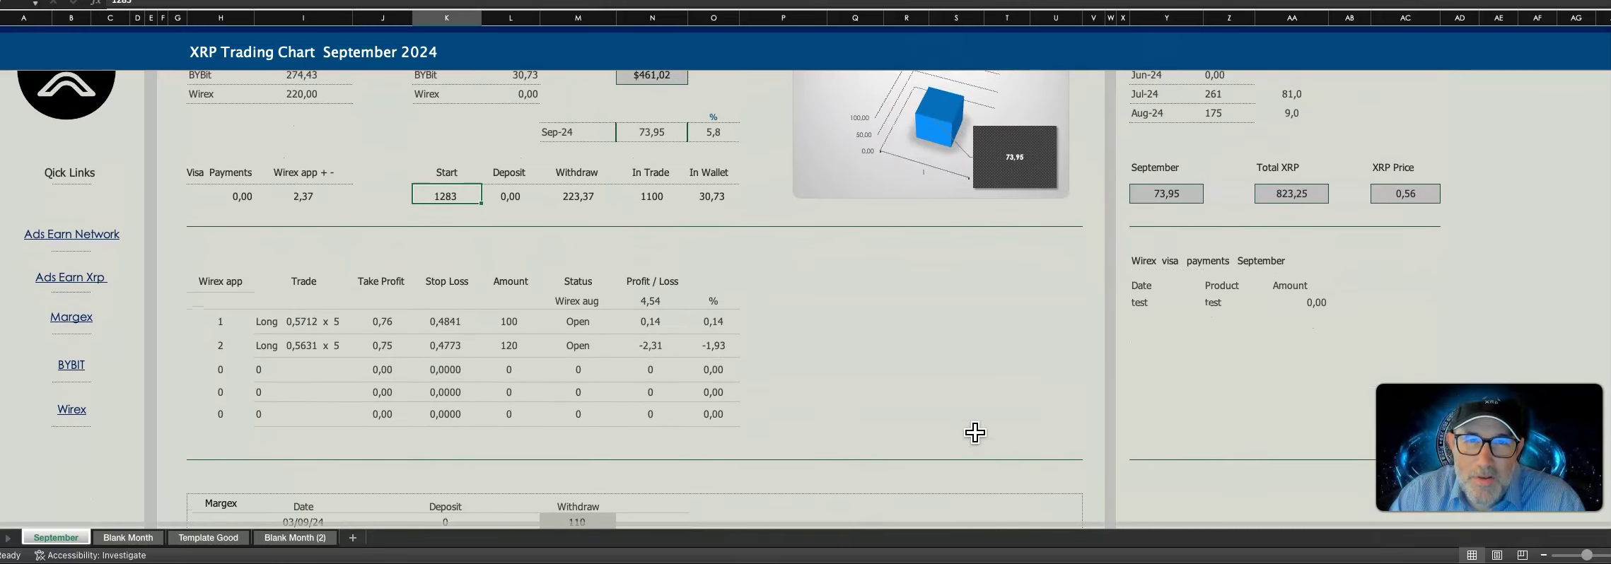
pyautogui.scroll(1, 975, 432)
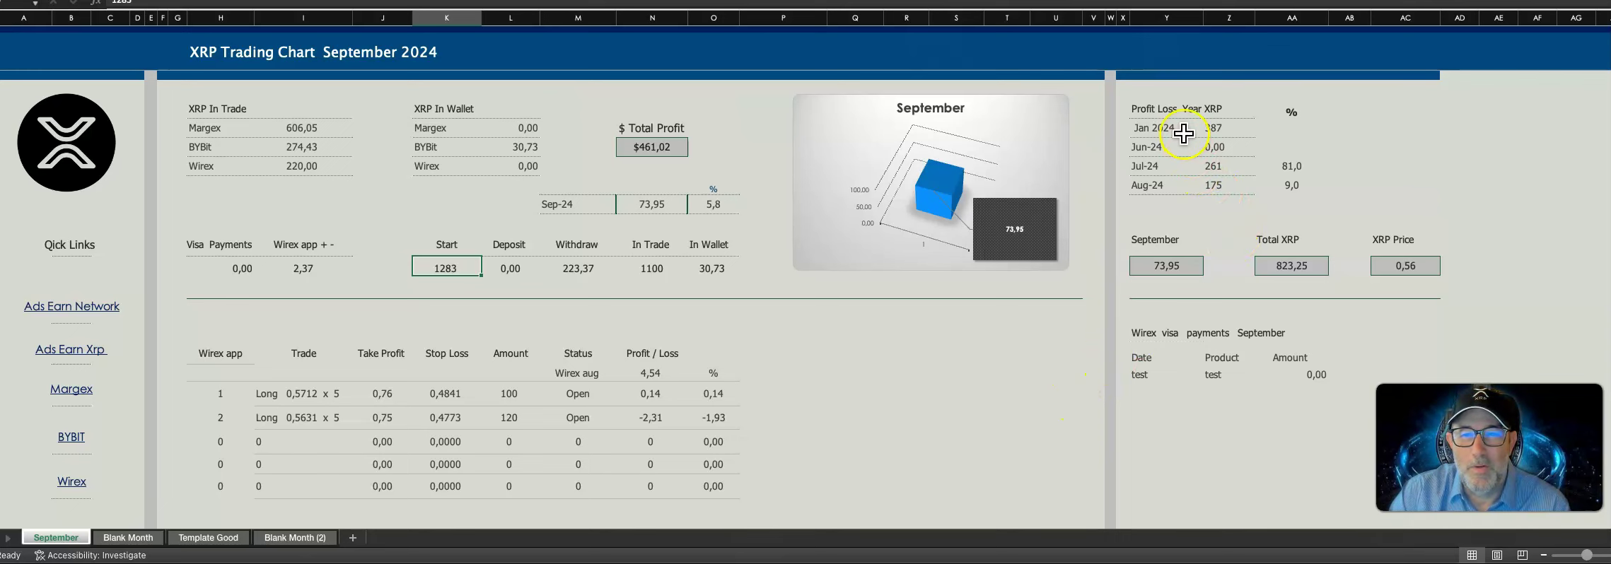
pyautogui.click(1162, 111)
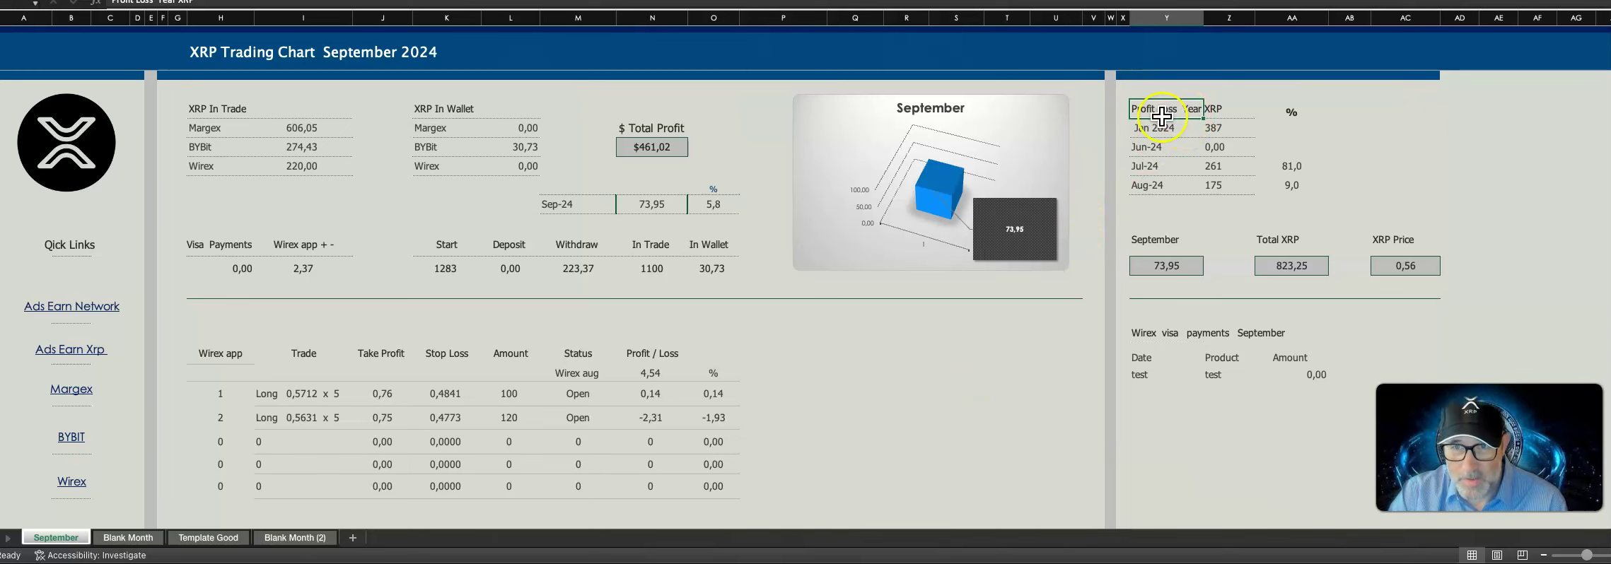
pyautogui.click(1180, 129)
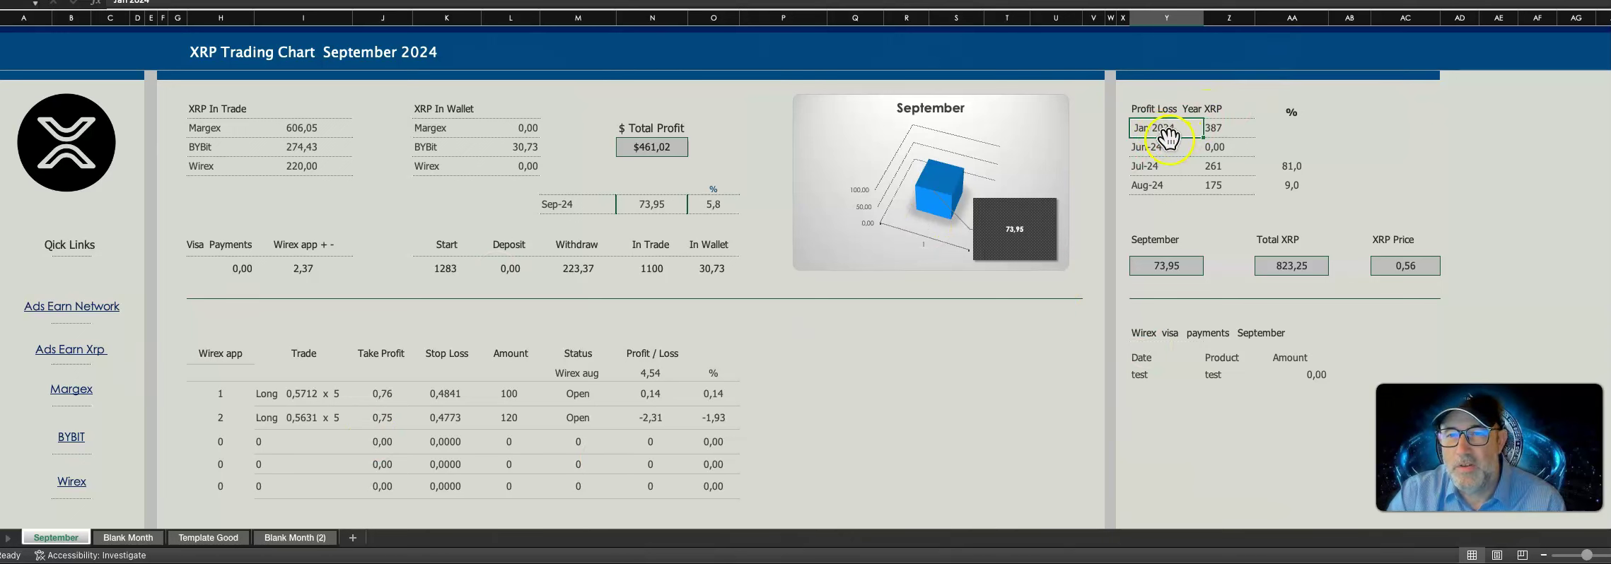
pyautogui.click(1225, 128)
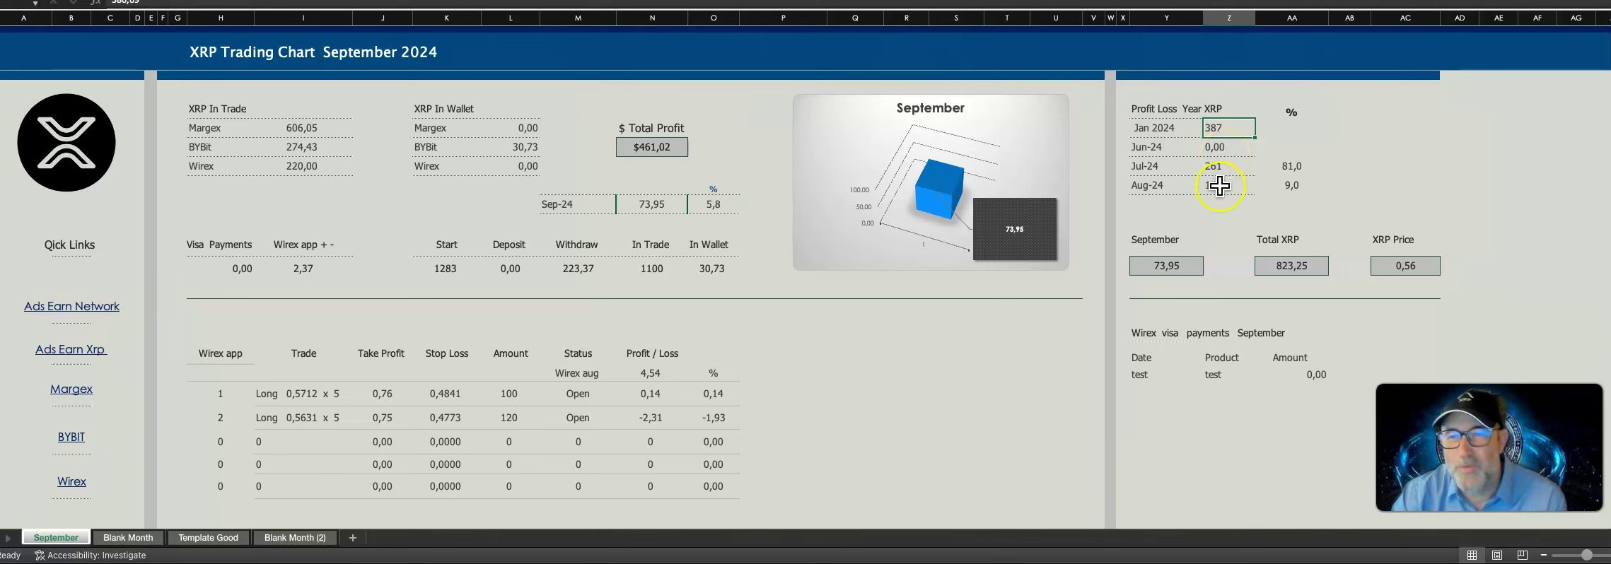
pyautogui.click(1224, 147)
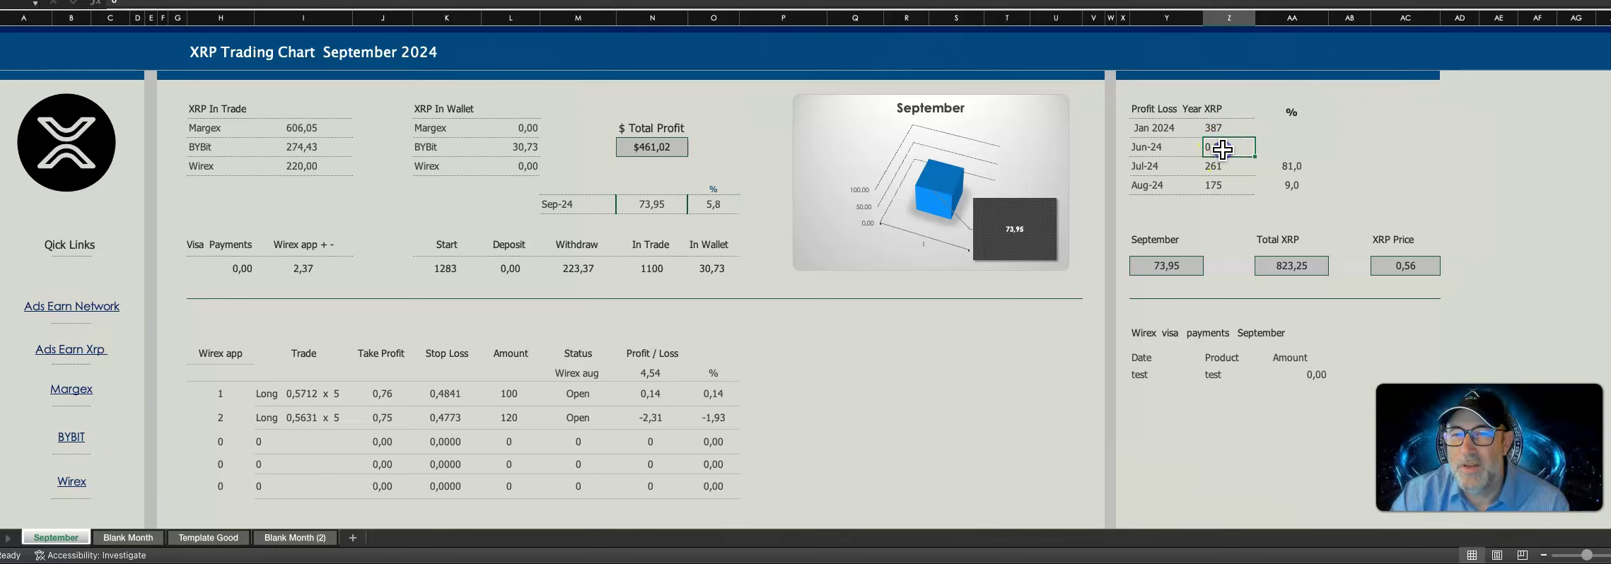
pyautogui.click(1232, 167)
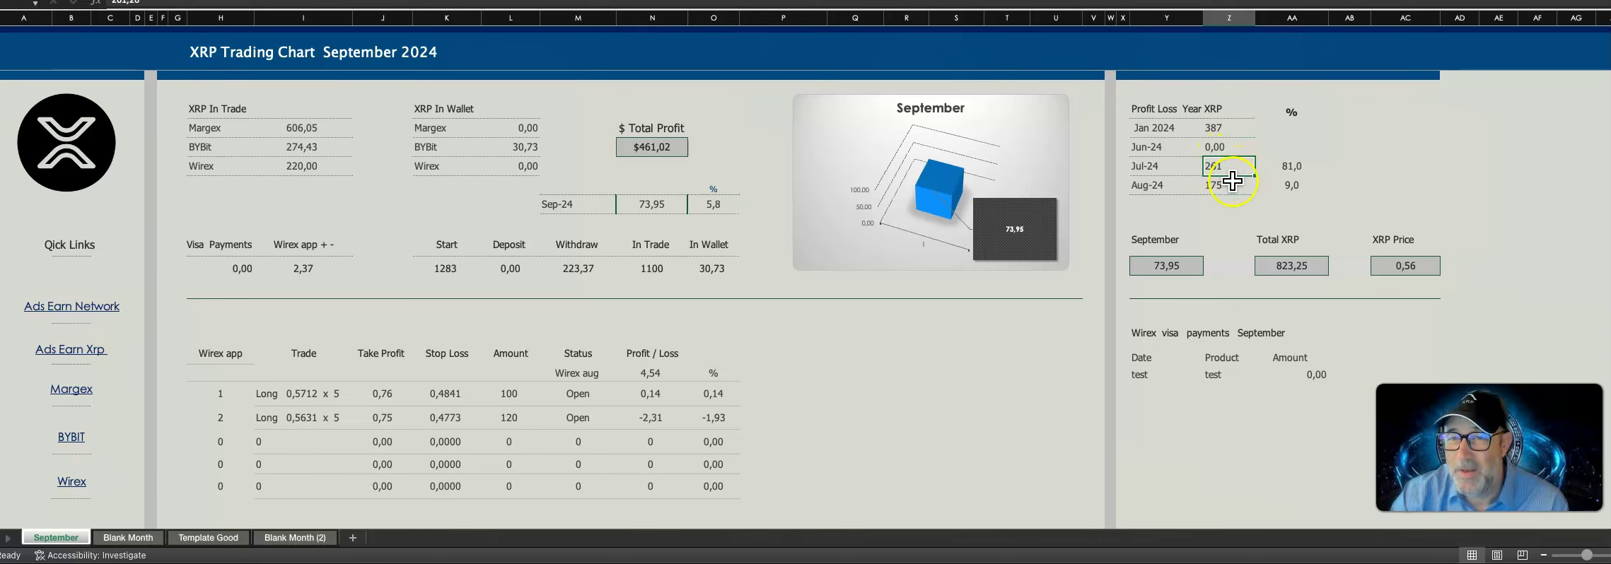
pyautogui.click(1225, 188)
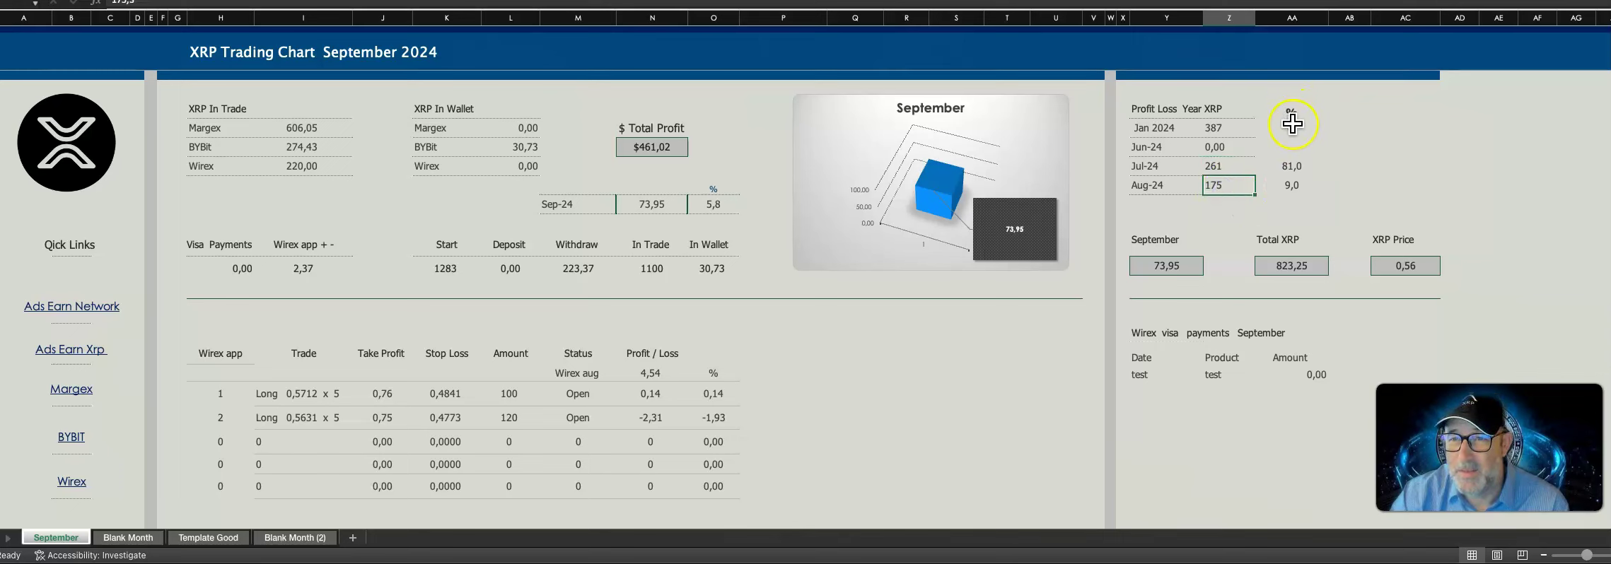
# - Check the Jul-24 and Aug-24 percentages and select those months' rows of figures
pyautogui.click(1291, 187)
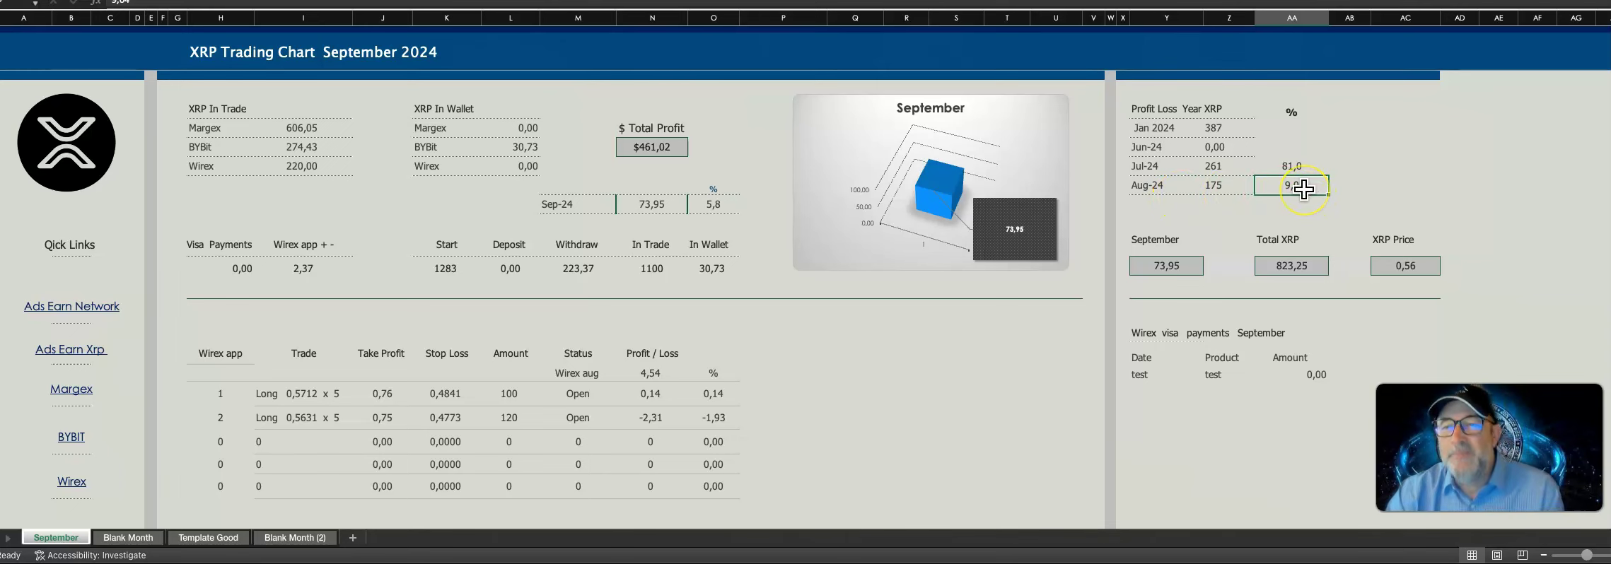
pyautogui.click(1302, 167)
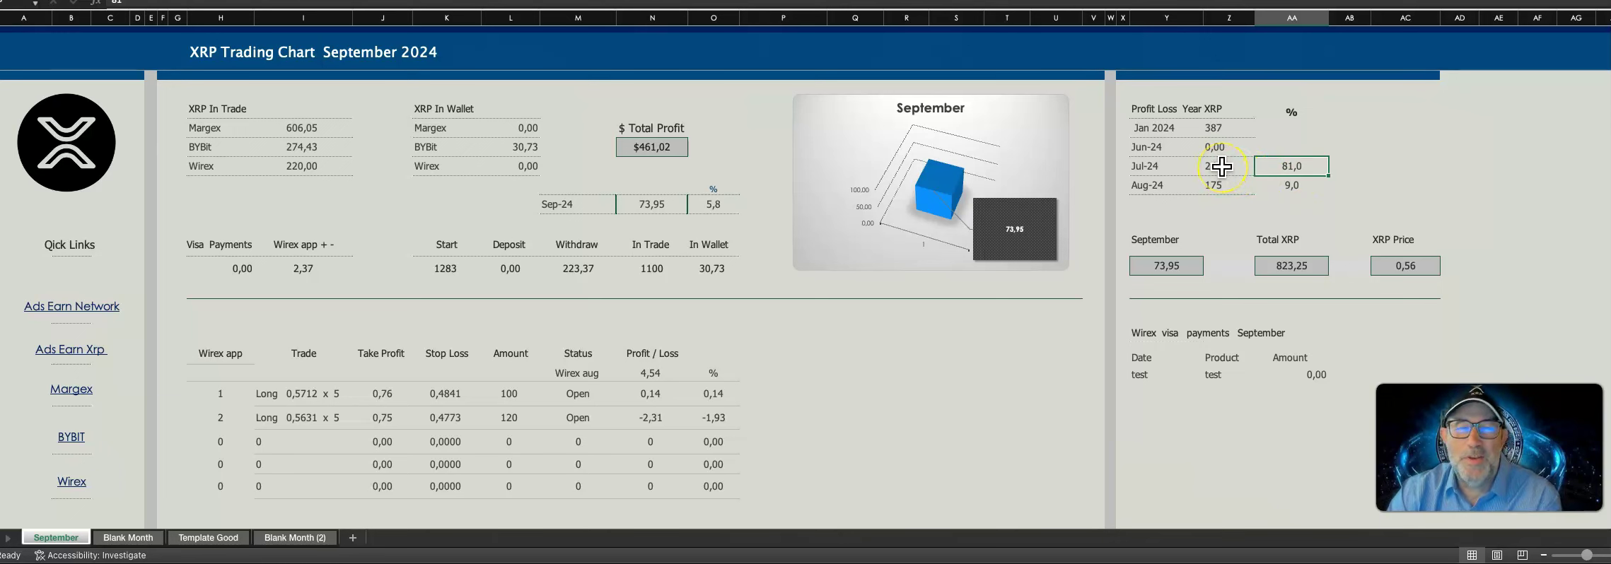
pyautogui.moveTo(1170, 167); pyautogui.dragTo(1267, 162)
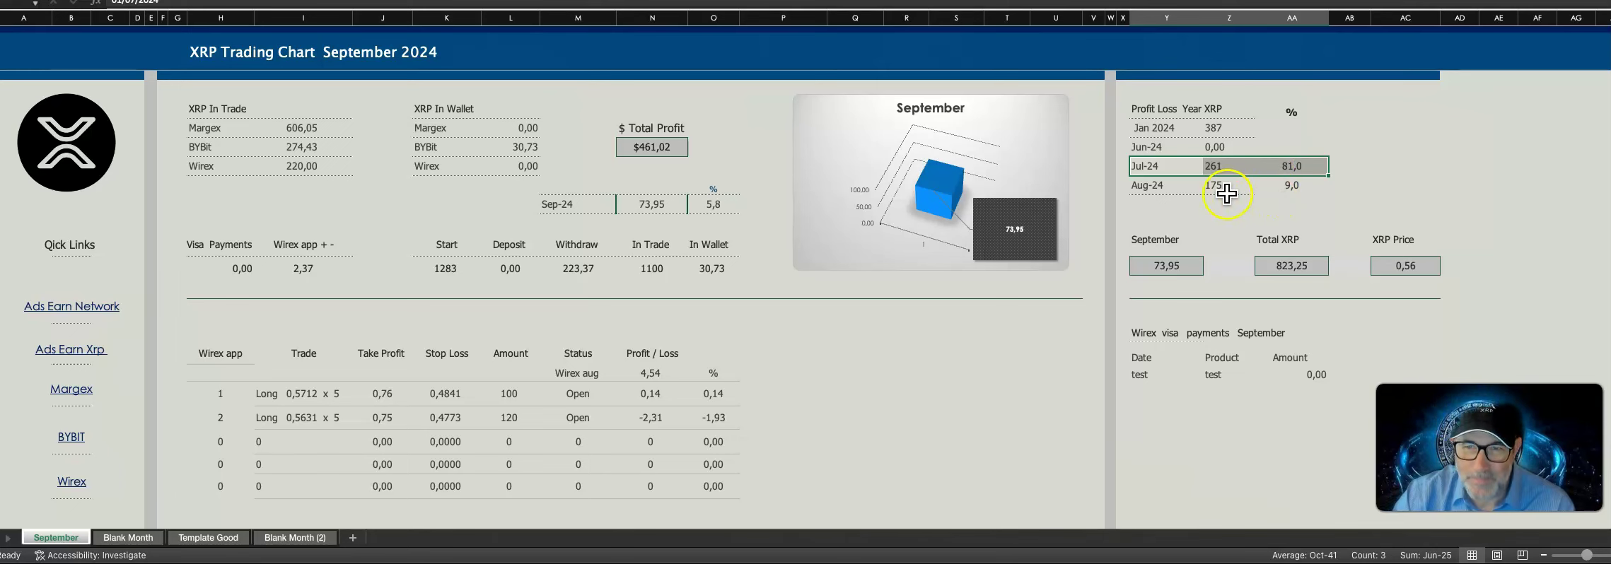
pyautogui.click(1154, 209)
pyautogui.moveTo(1157, 185); pyautogui.dragTo(1299, 180)
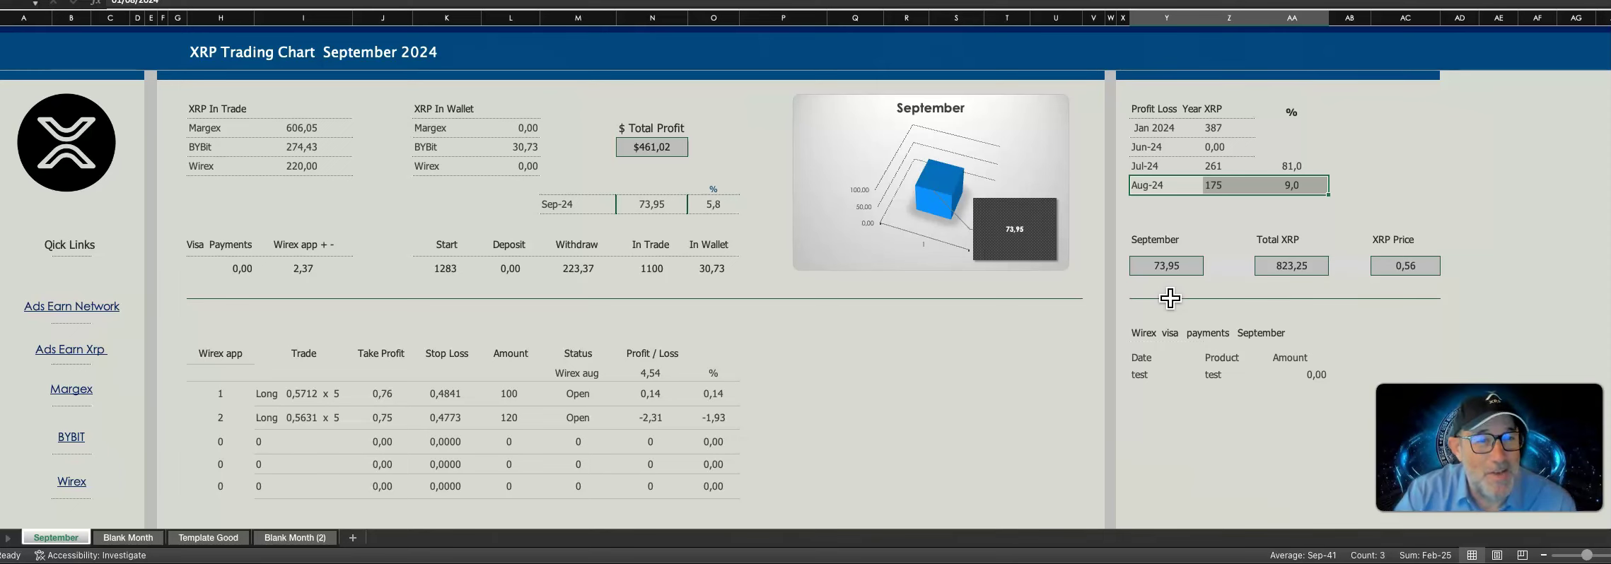
pyautogui.click(921, 371)
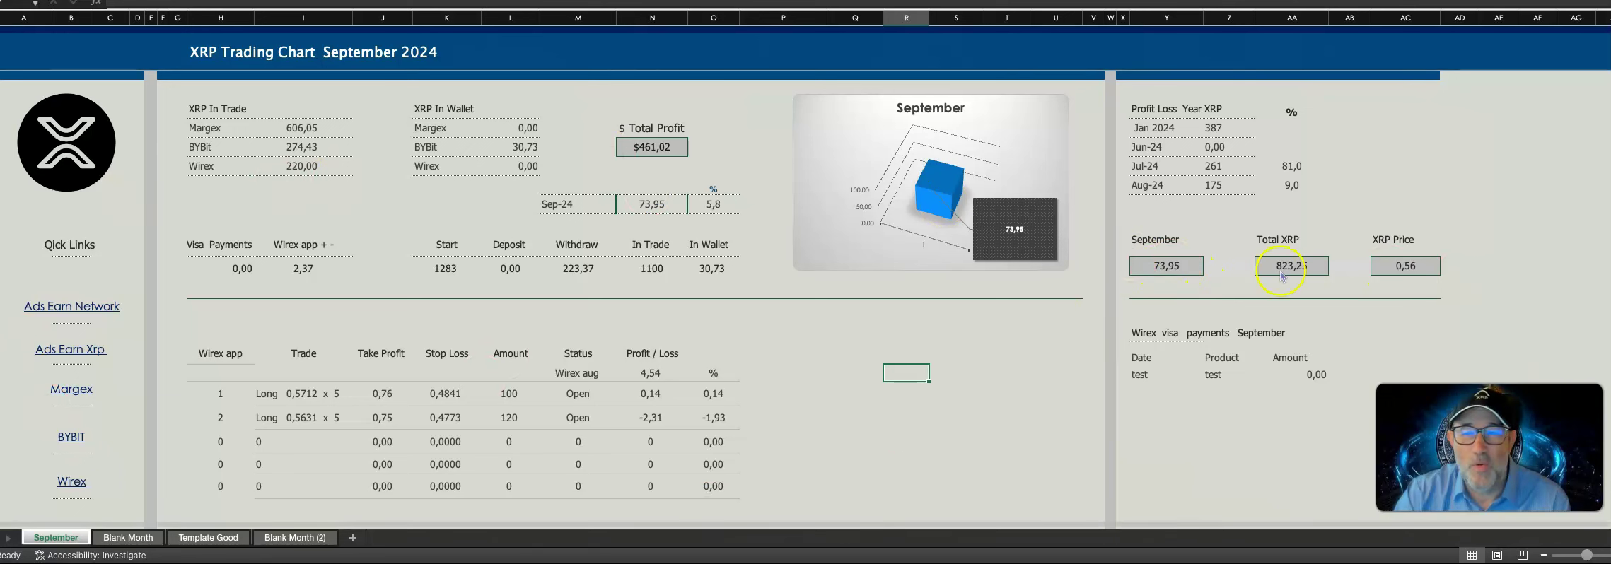
# - Inspect the September and Total XRP SUM formulas unchanged, then start editing XRP Price
pyautogui.doubleClick(1164, 267)
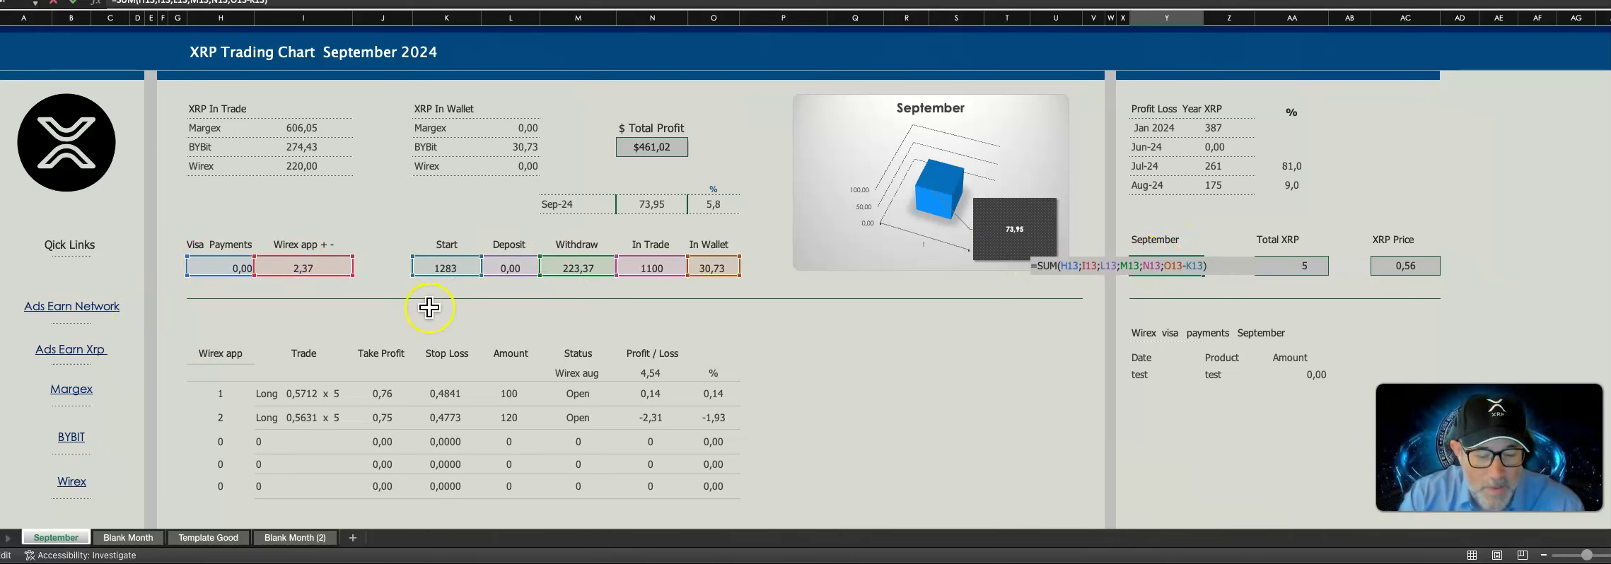
pyautogui.press('Escape')
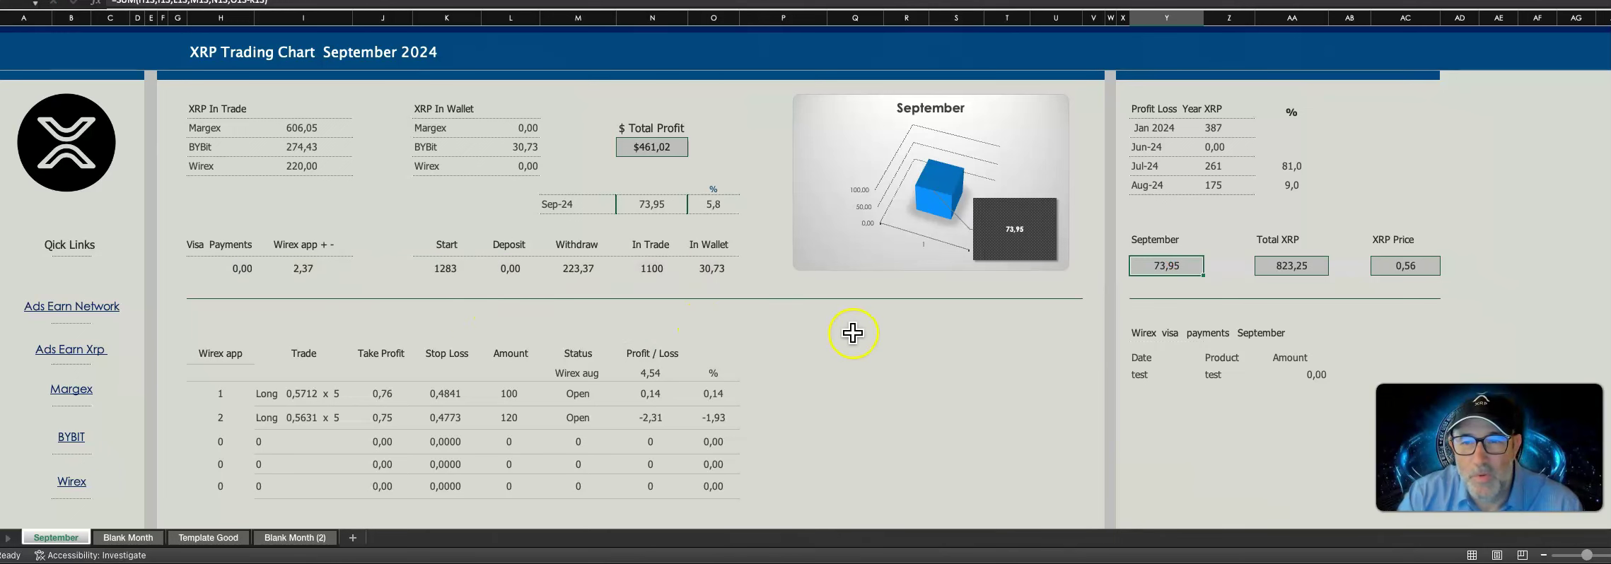
pyautogui.doubleClick(1302, 268)
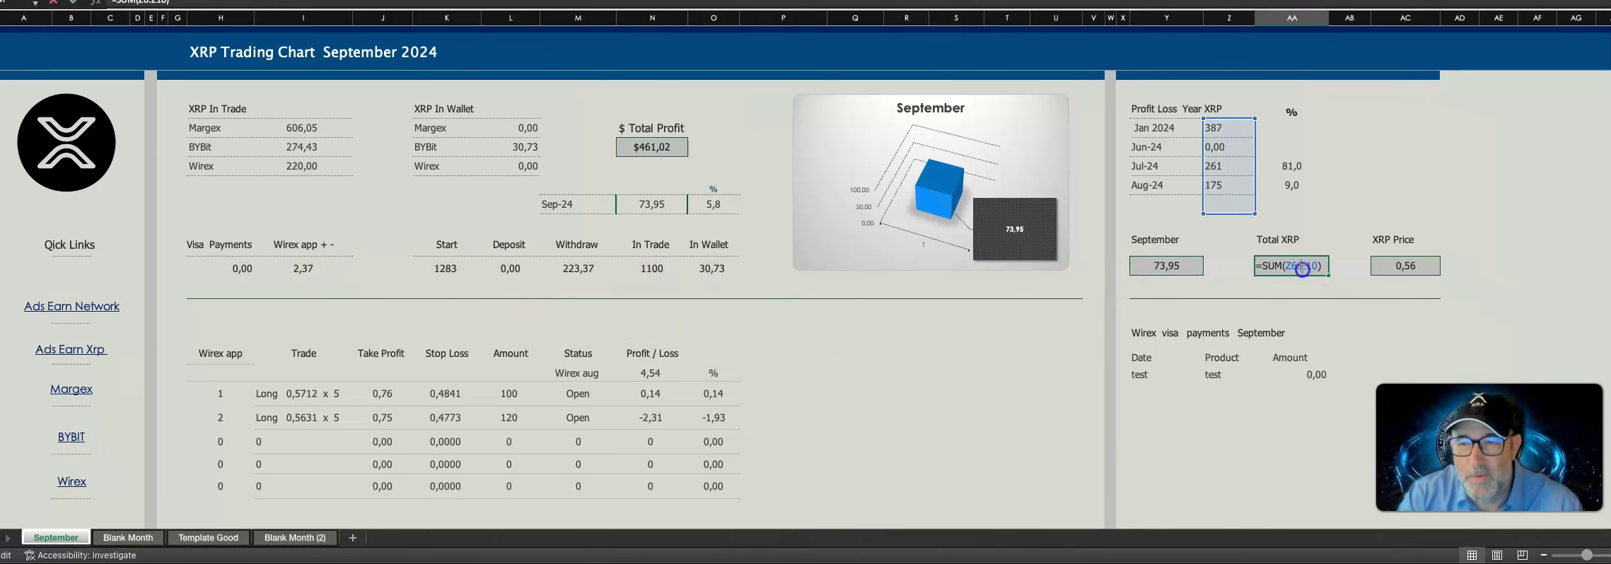
pyautogui.press('Escape')
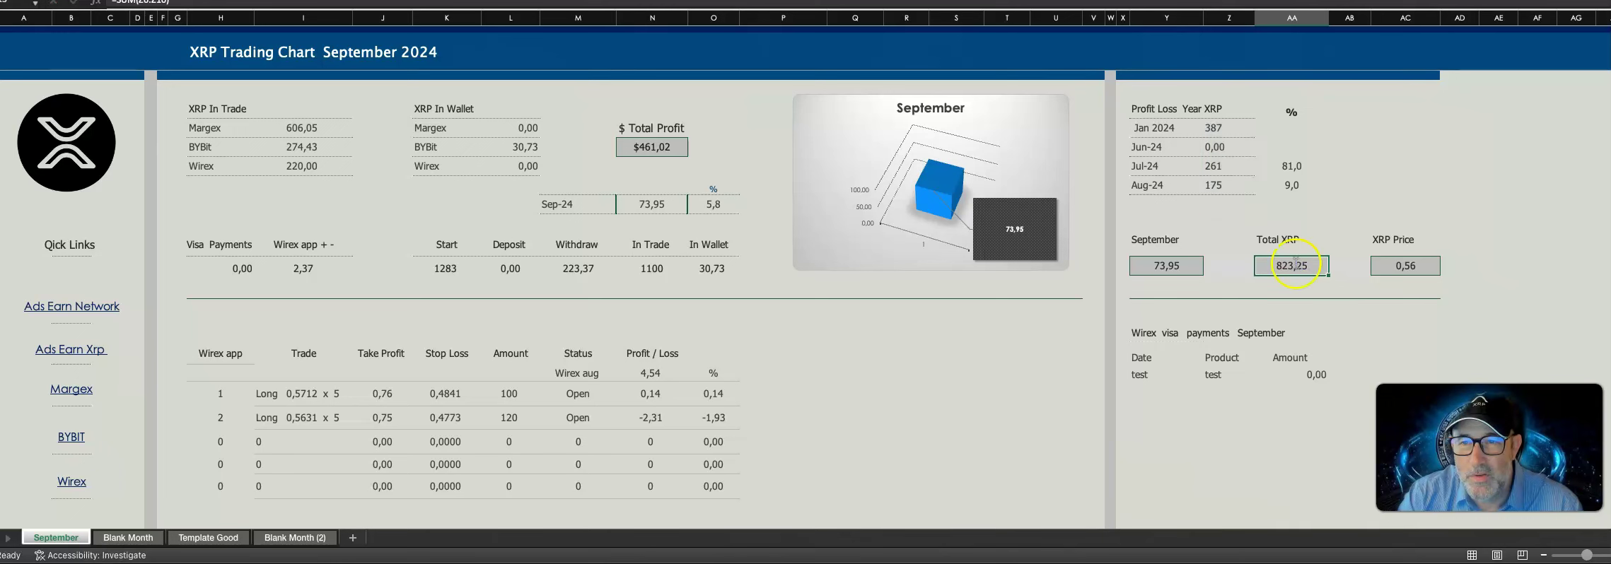
pyautogui.doubleClick(1408, 265)
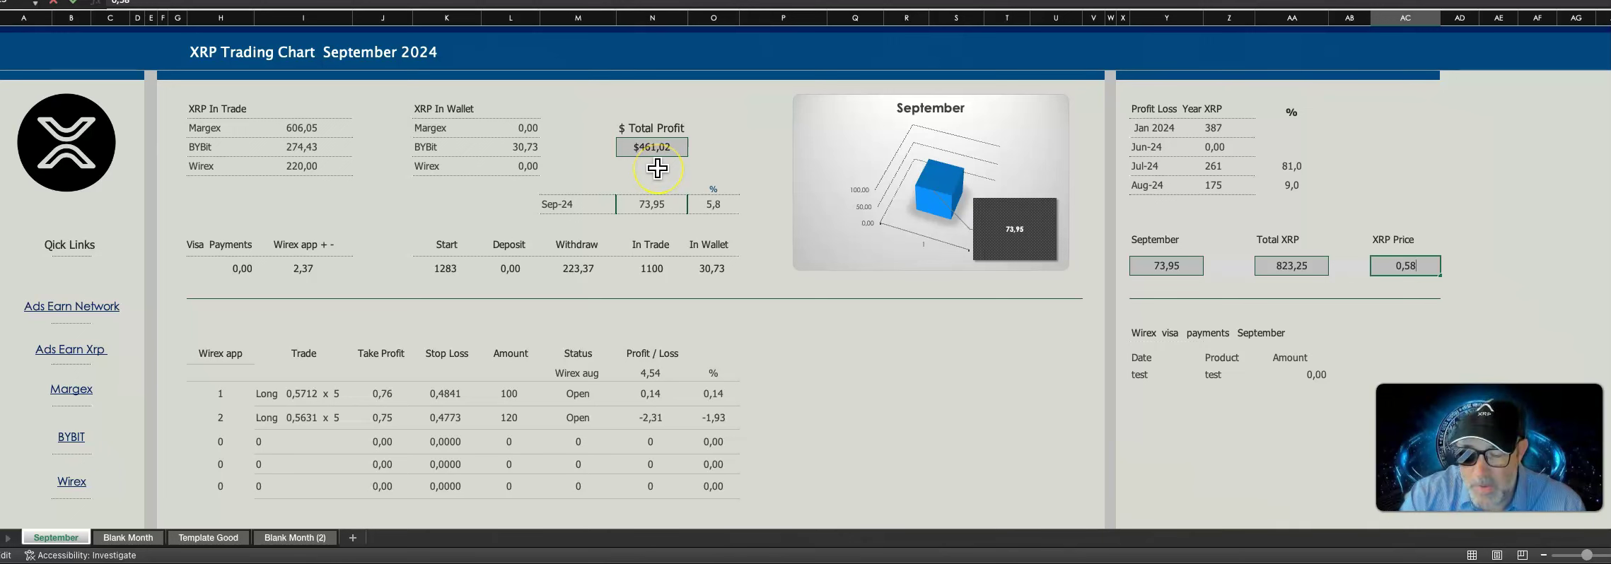
# - Confirm XRP Price 0,58, check the recalculated Total Profit, then reset XRP Price to 0,56
pyautogui.press('Return')
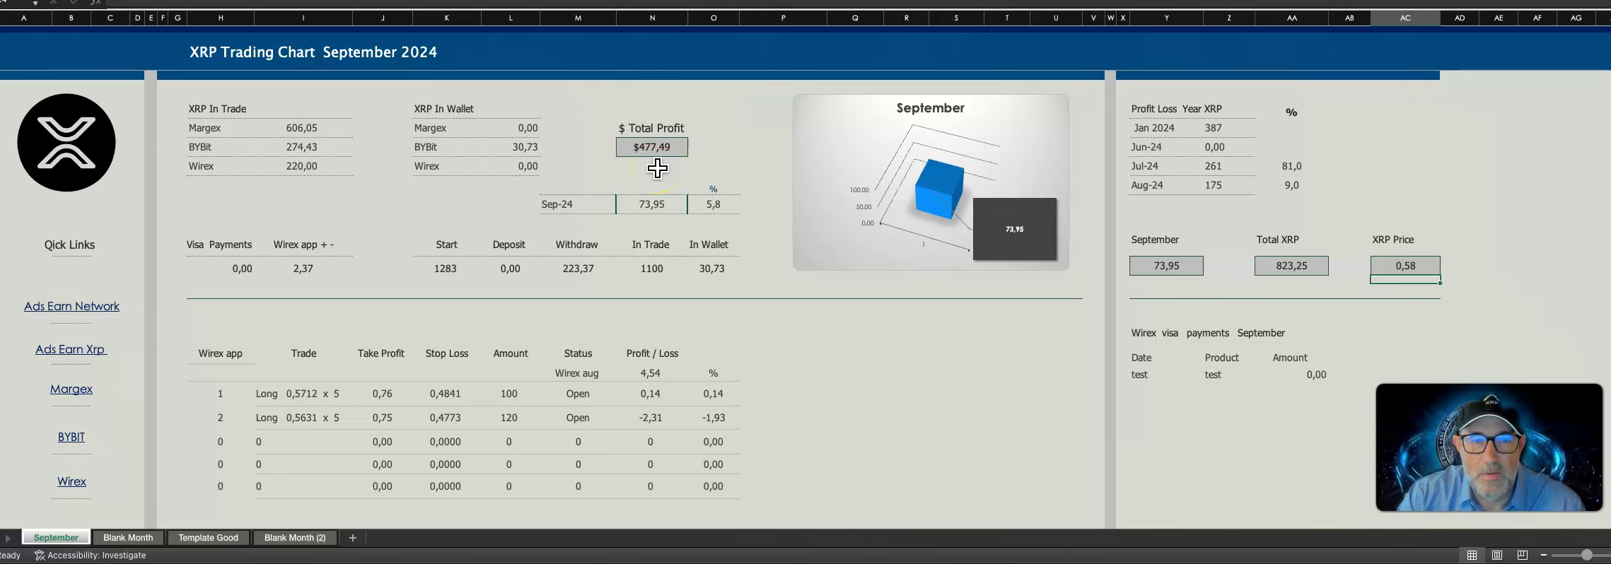
pyautogui.click(661, 147)
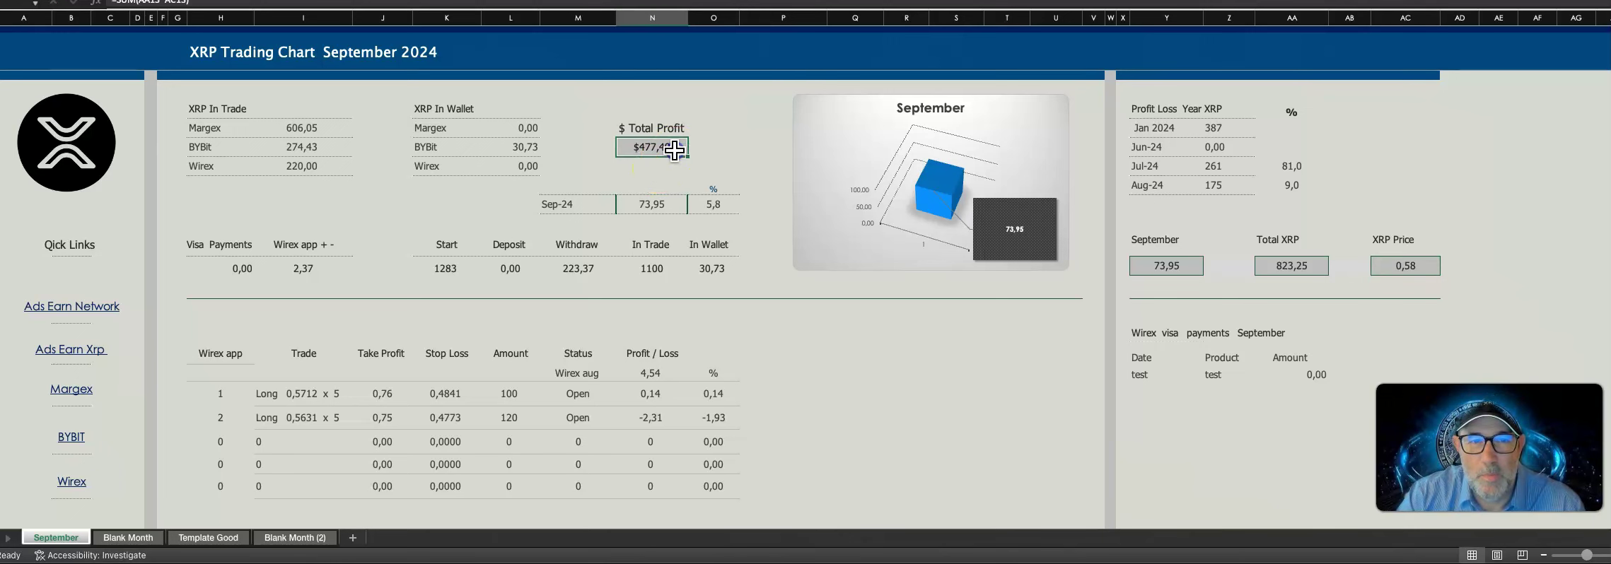
pyautogui.click(1420, 266)
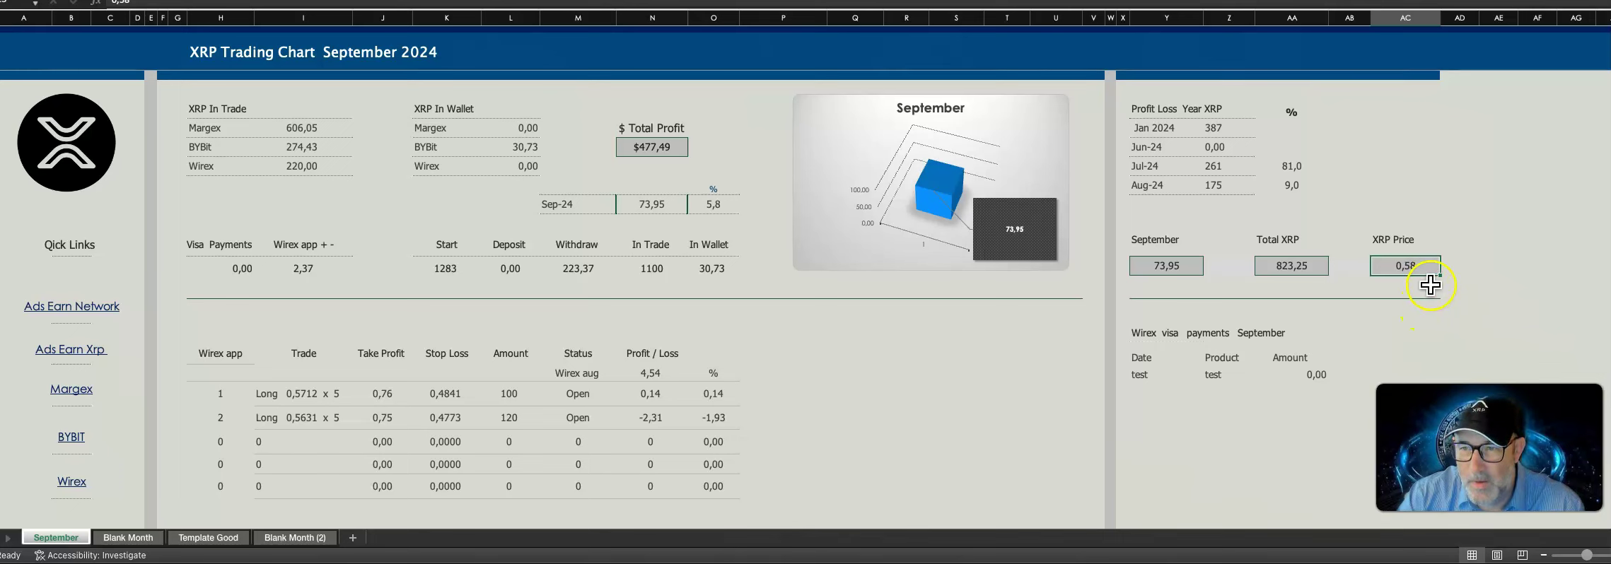
pyautogui.write('0,')
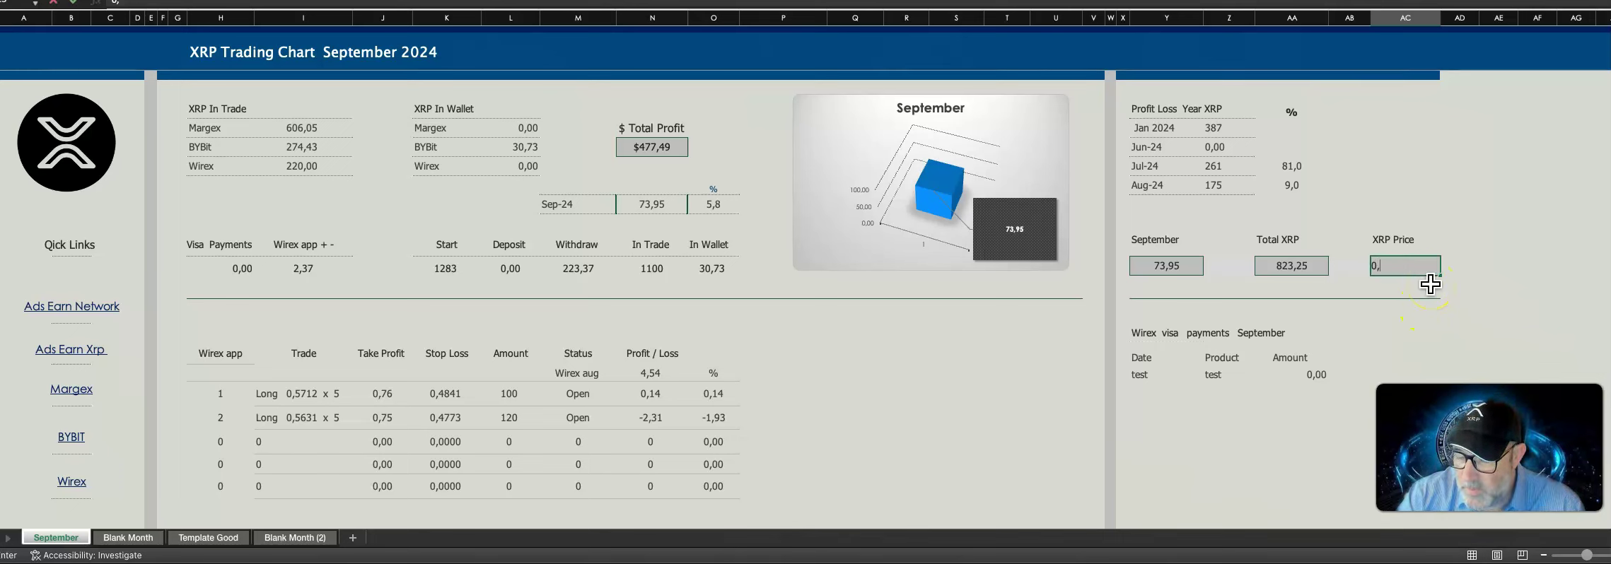
pyautogui.press('Return')
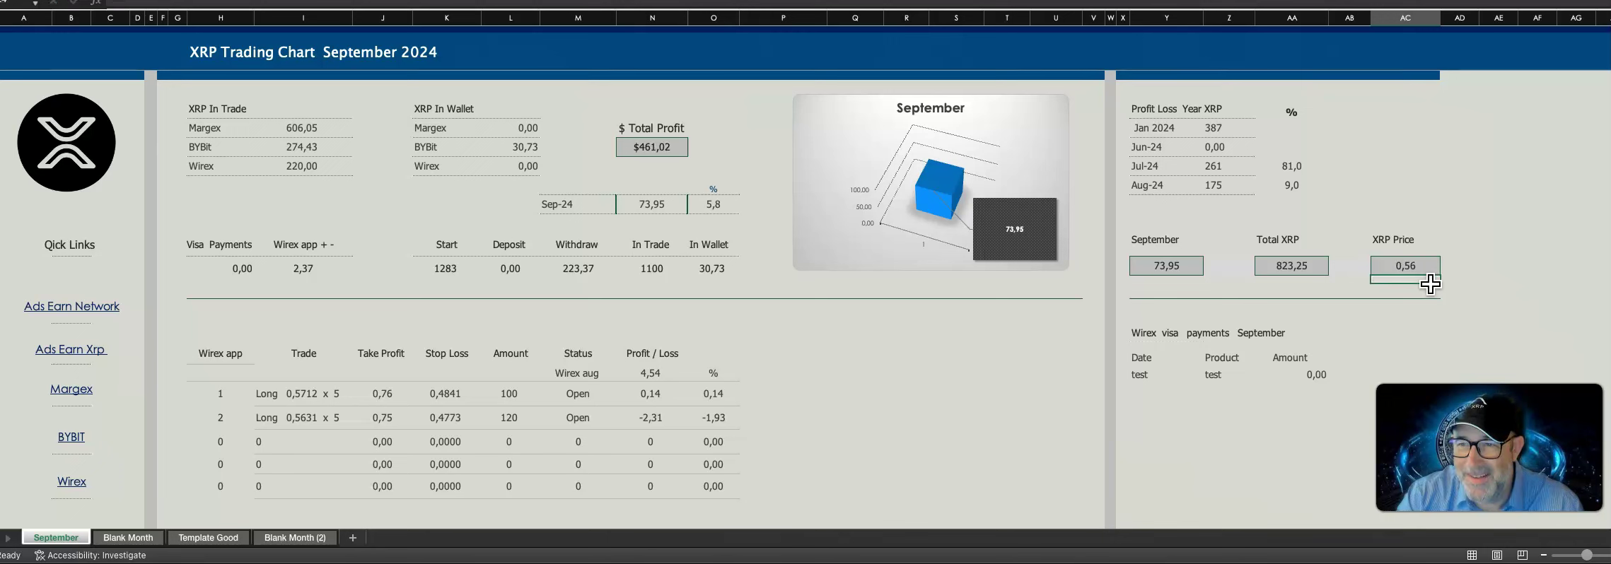
# - Inspect the Total Profit and Total XRP SUM formulas without changing them
pyautogui.doubleClick(660, 157)
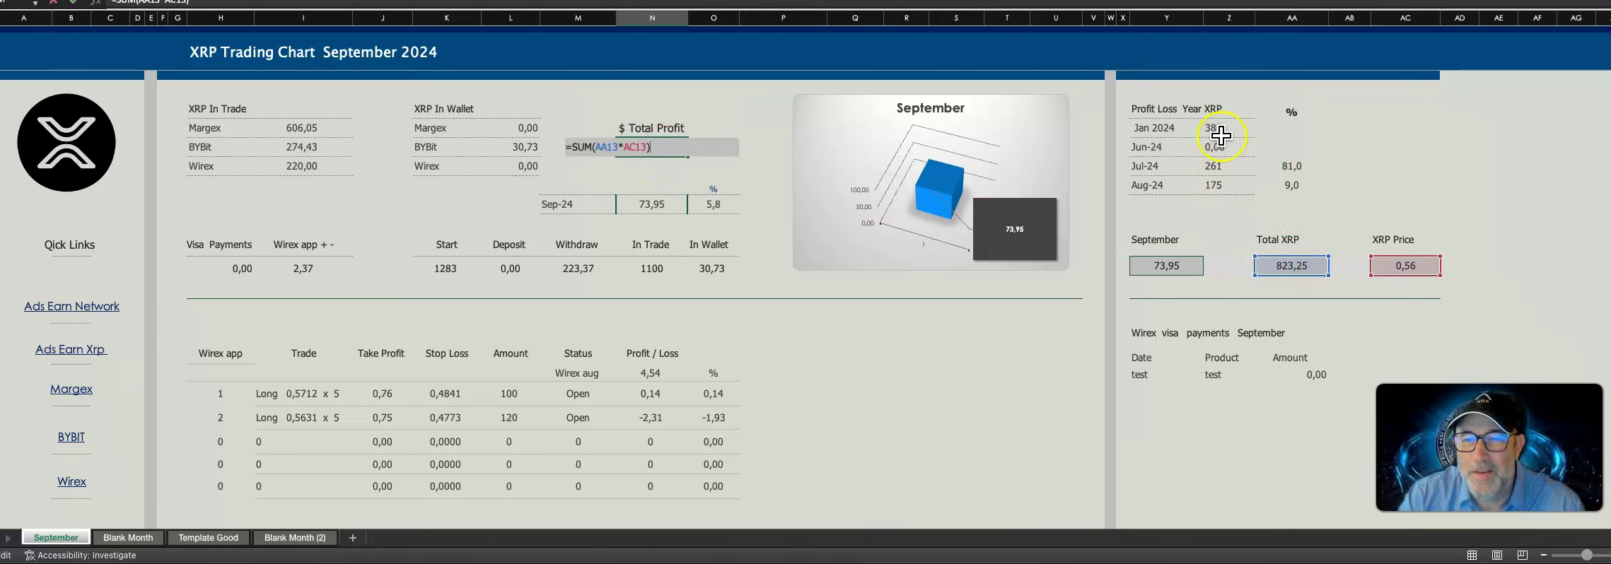
pyautogui.press('Return')
pyautogui.doubleClick(1284, 266)
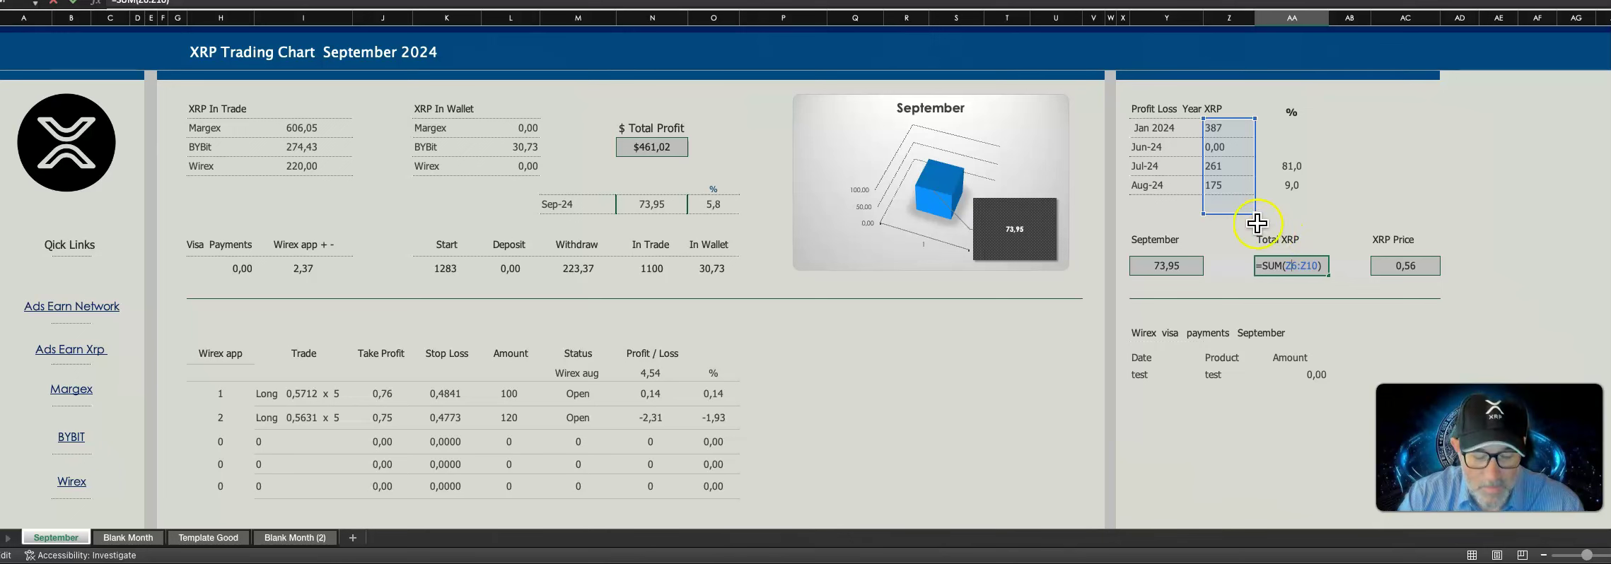
# - Undo to restore the Sep-24 profit formula, then review monthly profits and Total XRP at 823,25
pyautogui.click(633, 212)
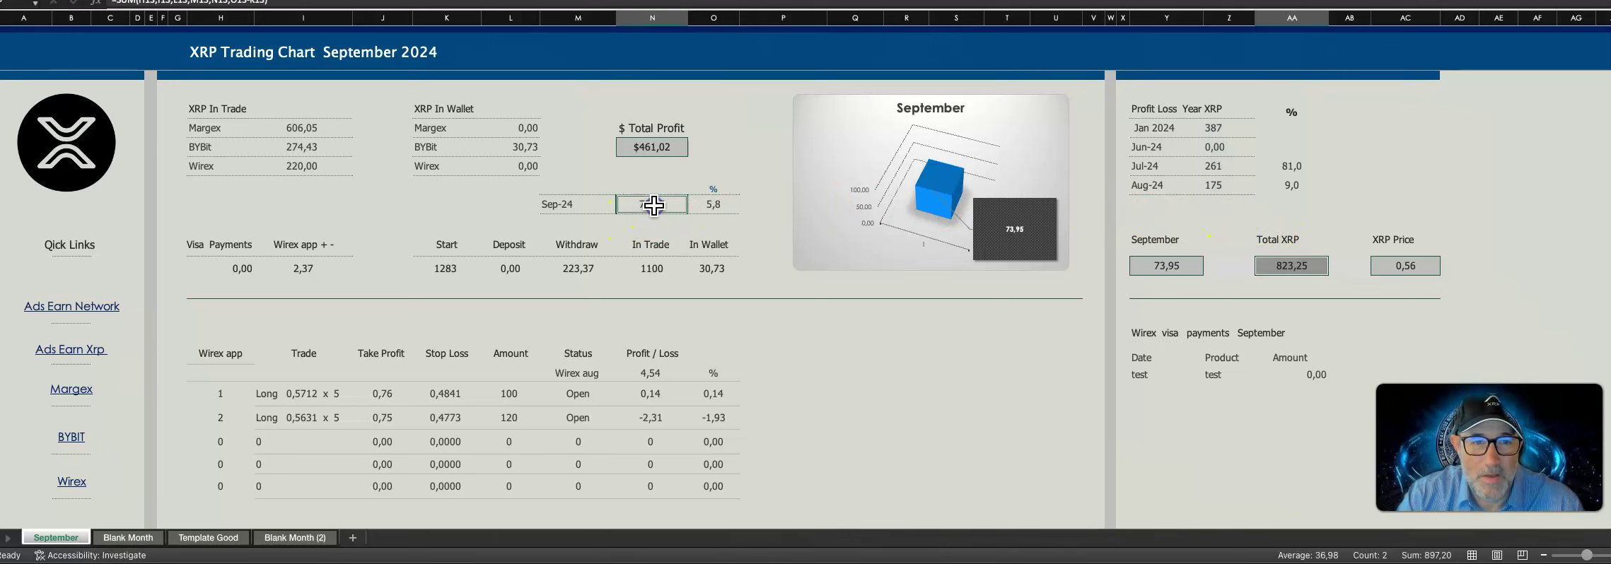
pyautogui.click(1301, 129)
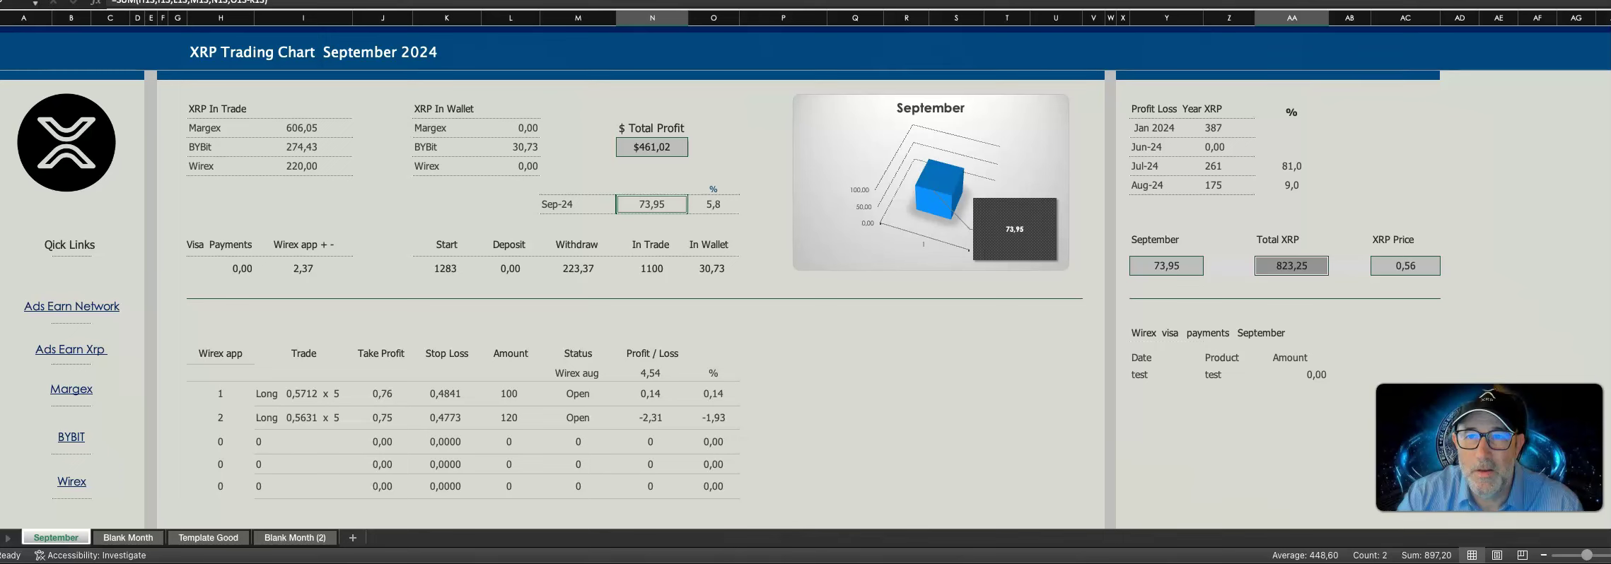
pyautogui.hotkey('ctrl', 'z')
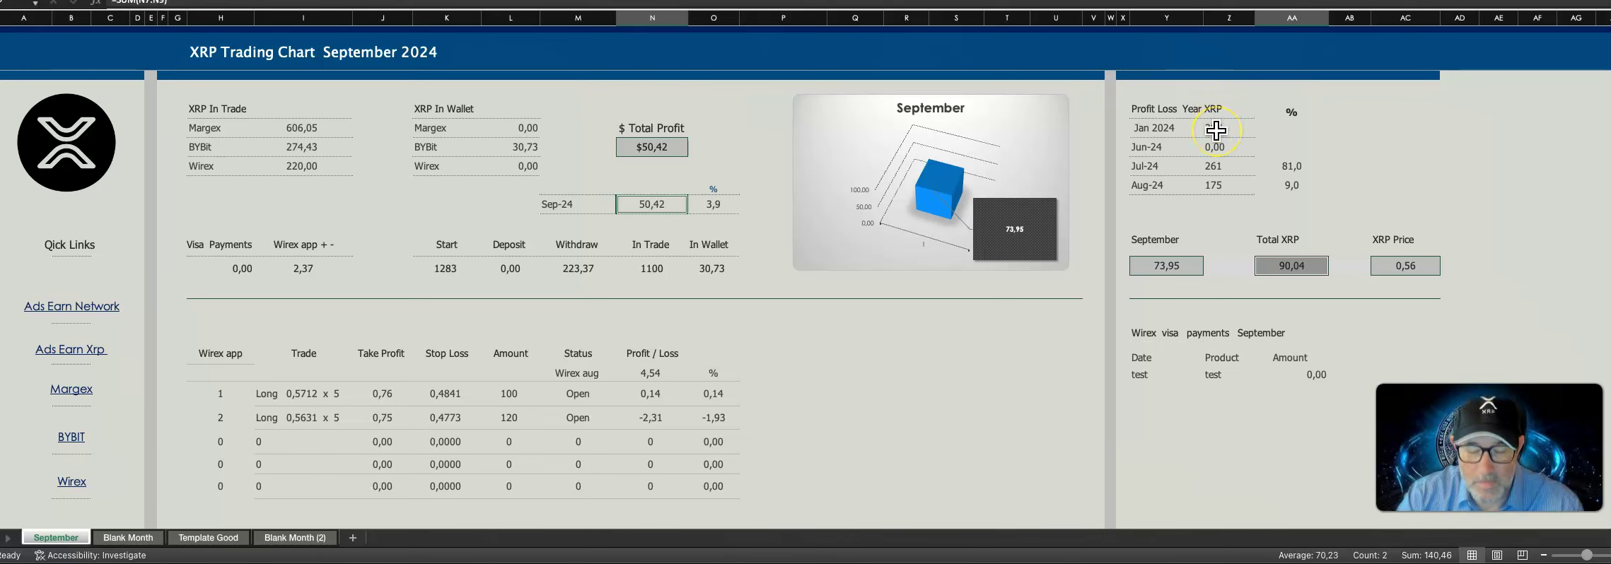
pyautogui.moveTo(1218, 125); pyautogui.dragTo(1215, 186)
pyautogui.keyDown('ctrl'); pyautogui.click(661, 205); pyautogui.keyUp('ctrl')
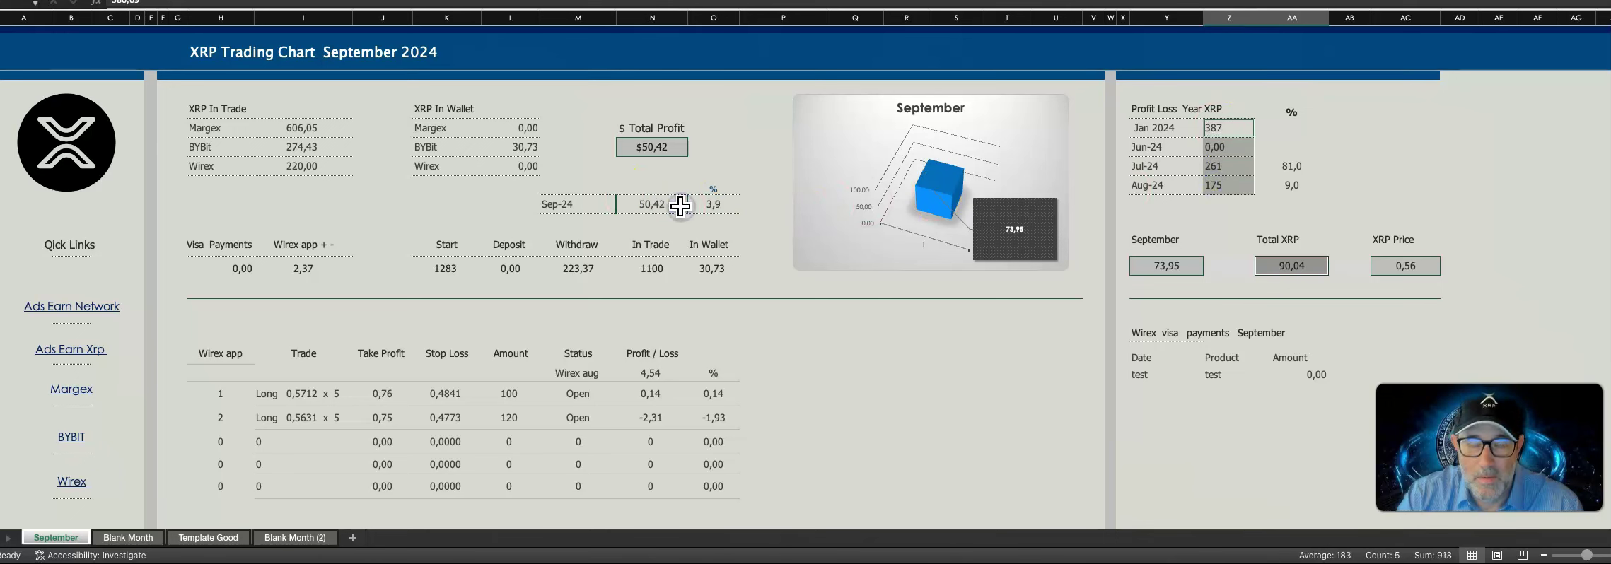
pyautogui.press('Return')
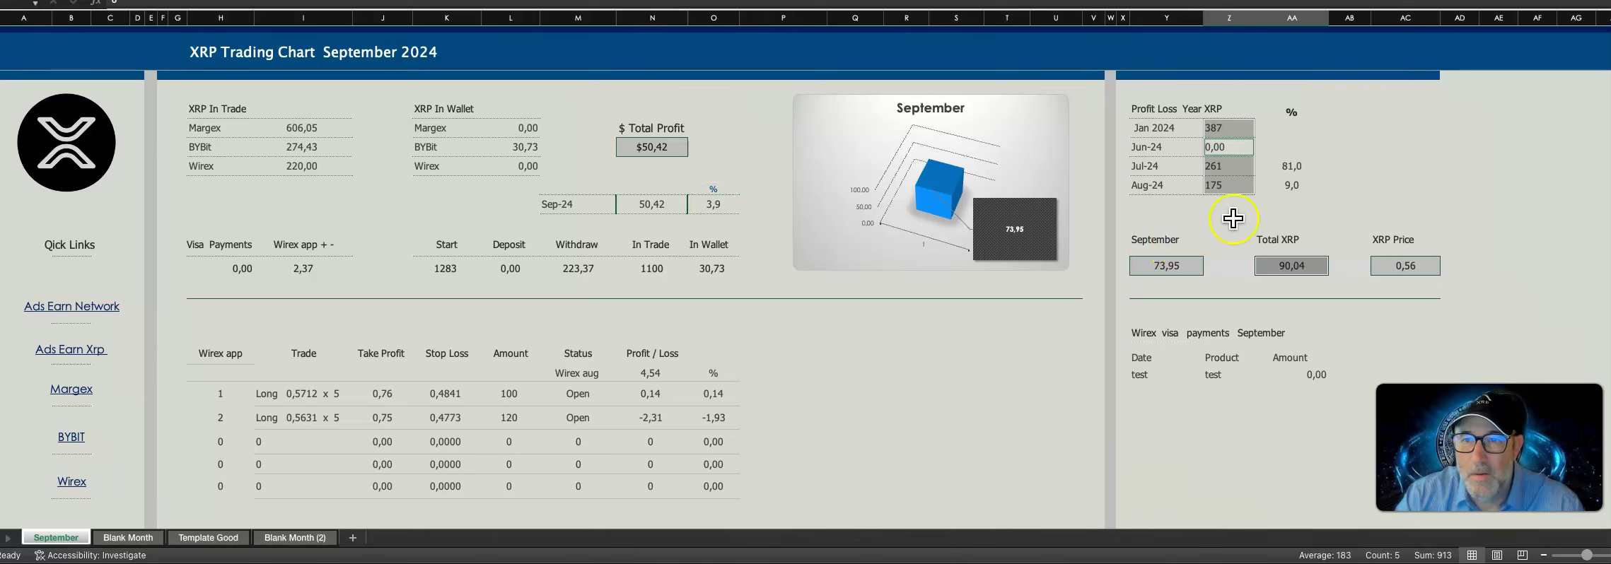
pyautogui.click(1411, 160)
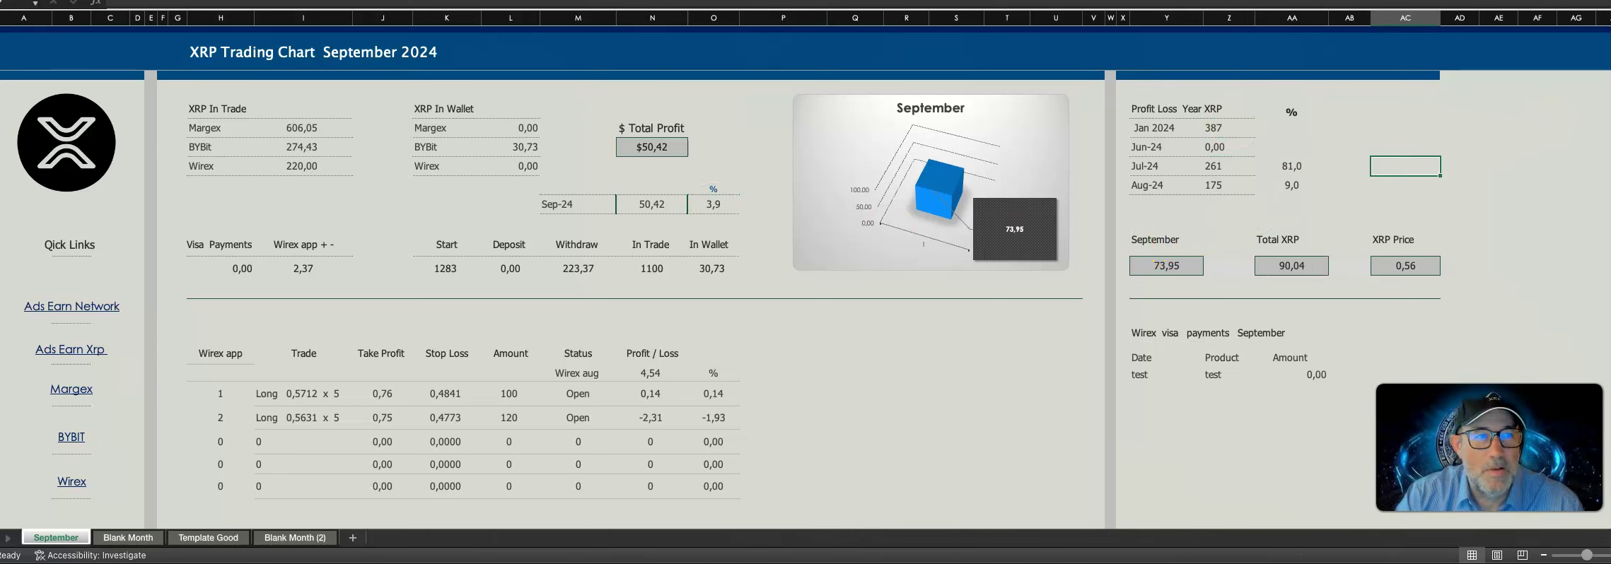
pyautogui.click(1291, 266)
pyautogui.keyDown('ctrl'); pyautogui.click(651, 204); pyautogui.keyUp('ctrl')
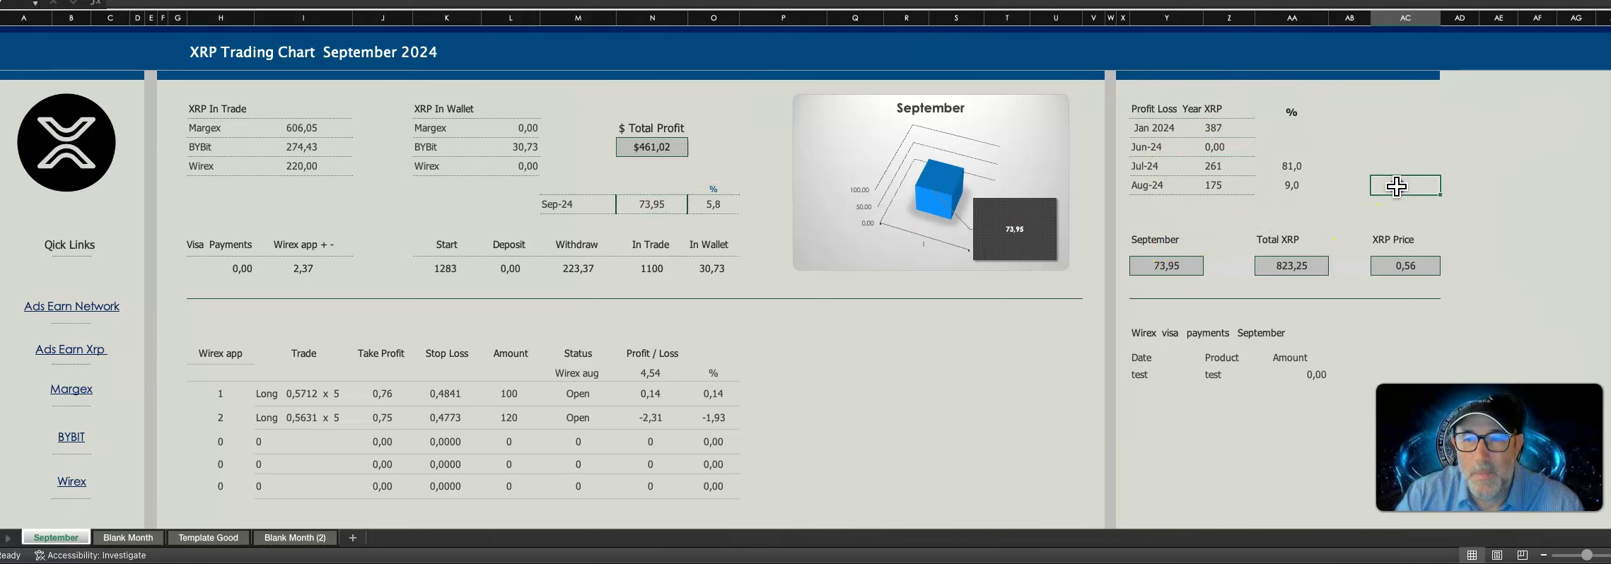
# - Re-edit the Total XRP formula, adjusting its summed range to Z6:Z10
pyautogui.doubleClick(1294, 266)
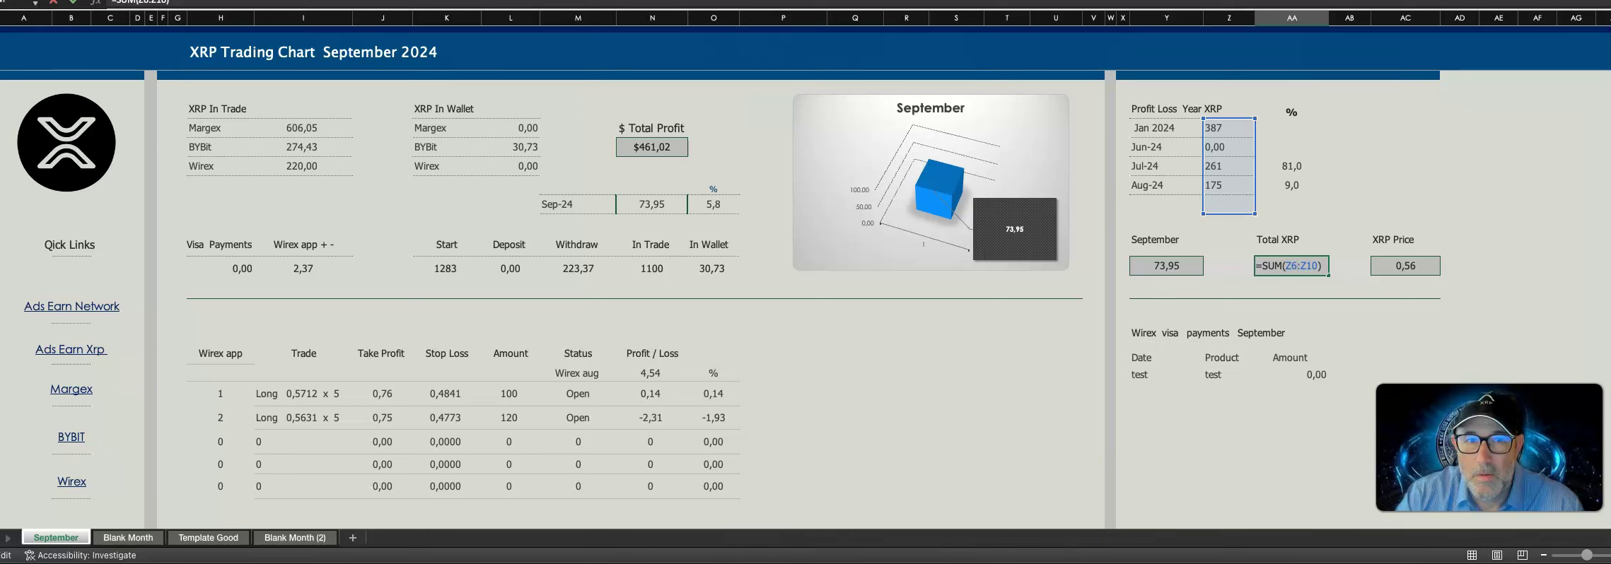
pyautogui.click(73, 1)
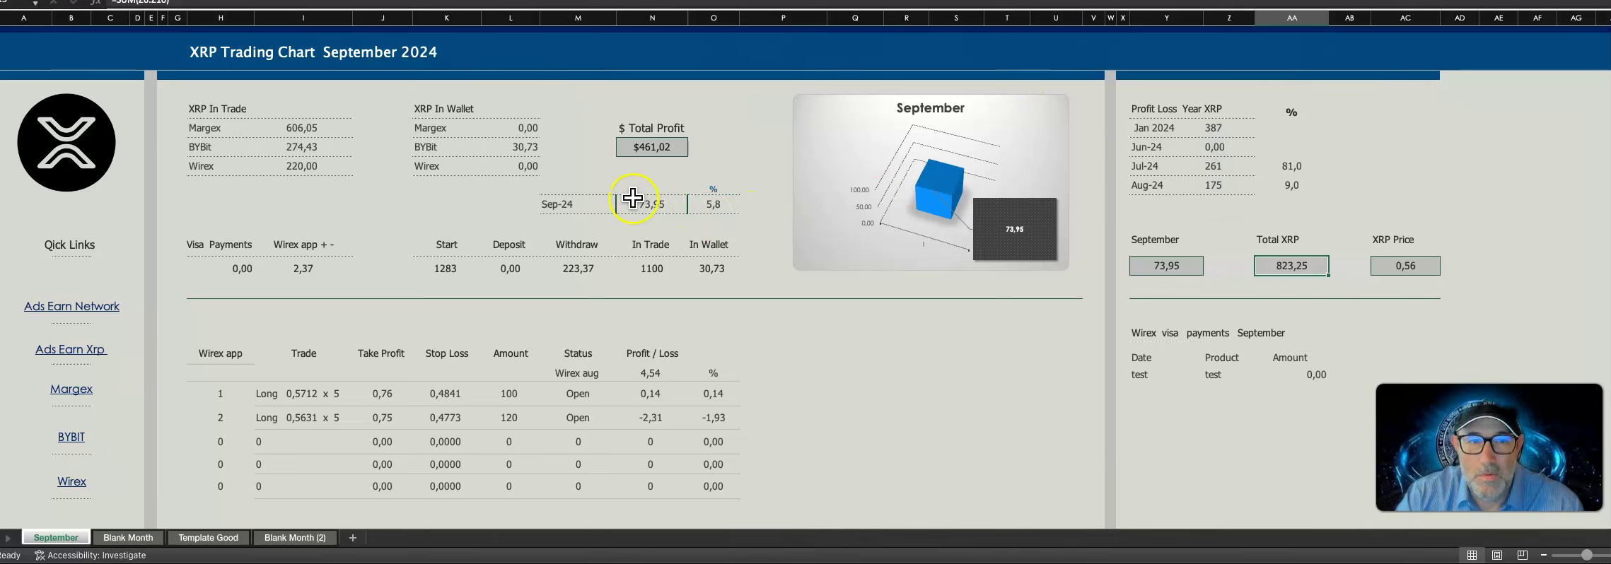
pyautogui.click(1405, 221)
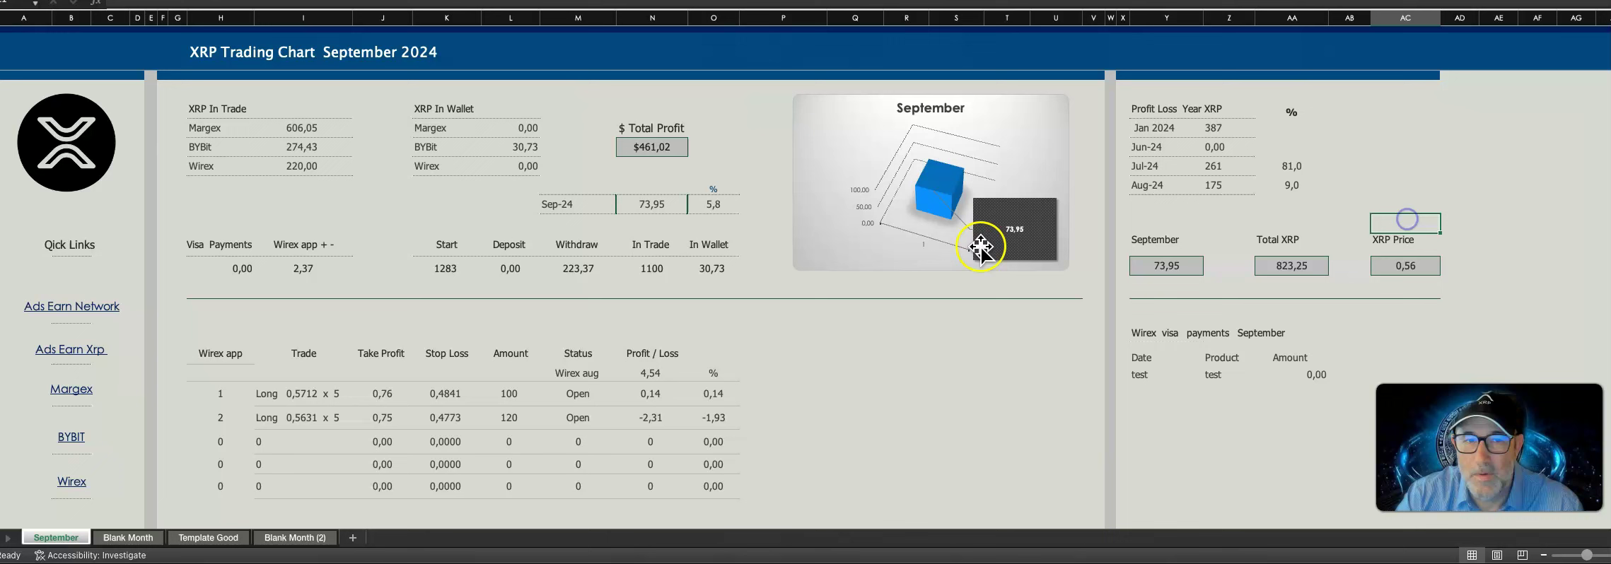
pyautogui.click(1274, 264)
pyautogui.click(1202, 2)
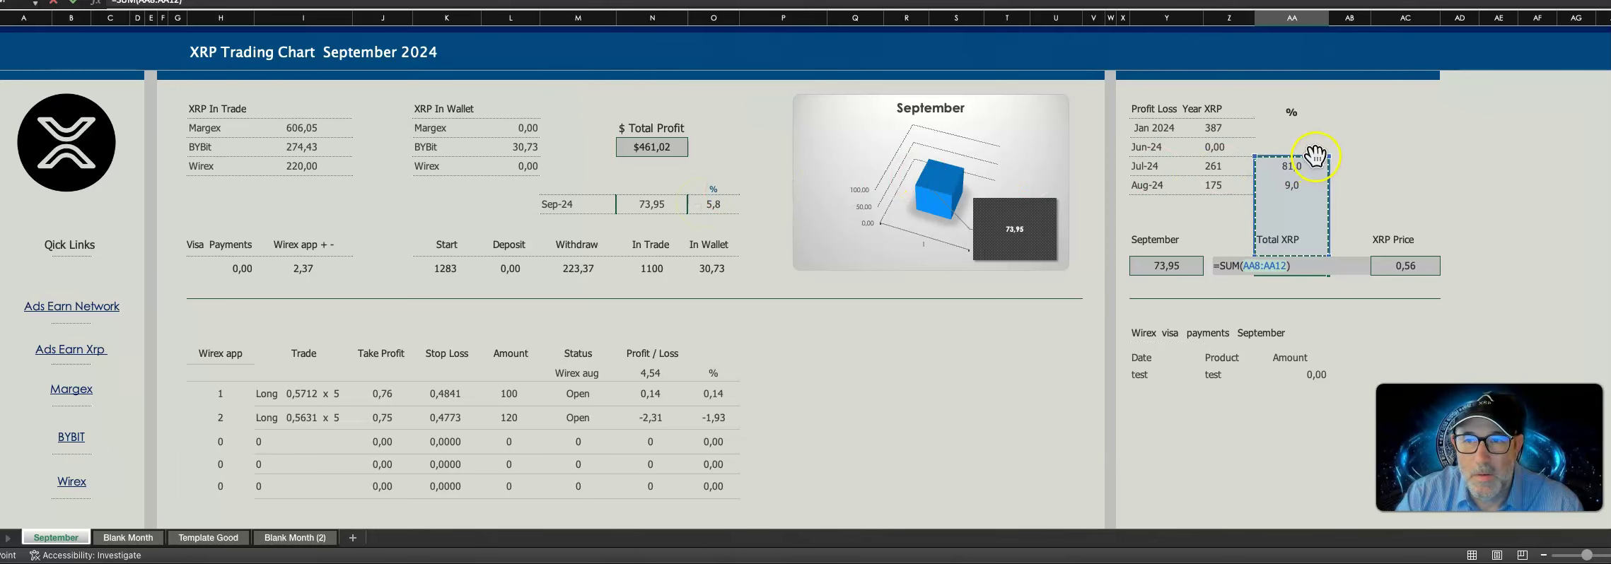
pyautogui.moveTo(1312, 158); pyautogui.dragTo(1242, 127)
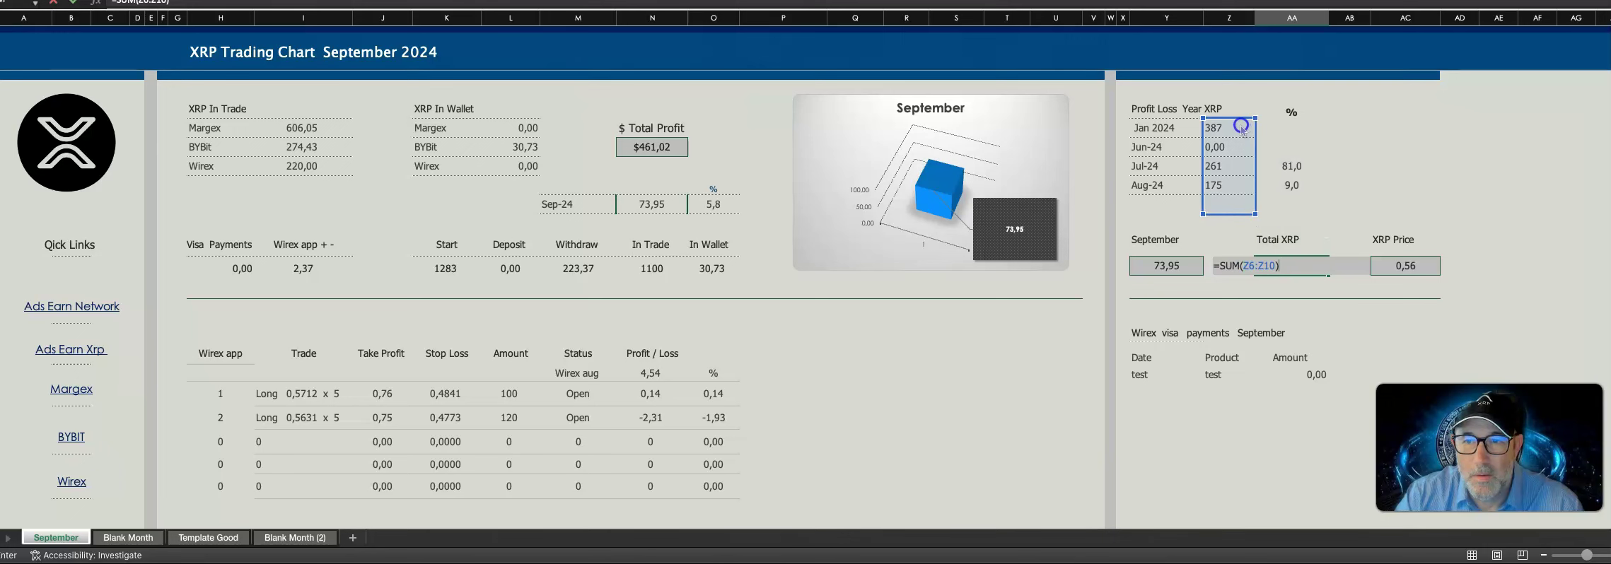
pyautogui.click(651, 204)
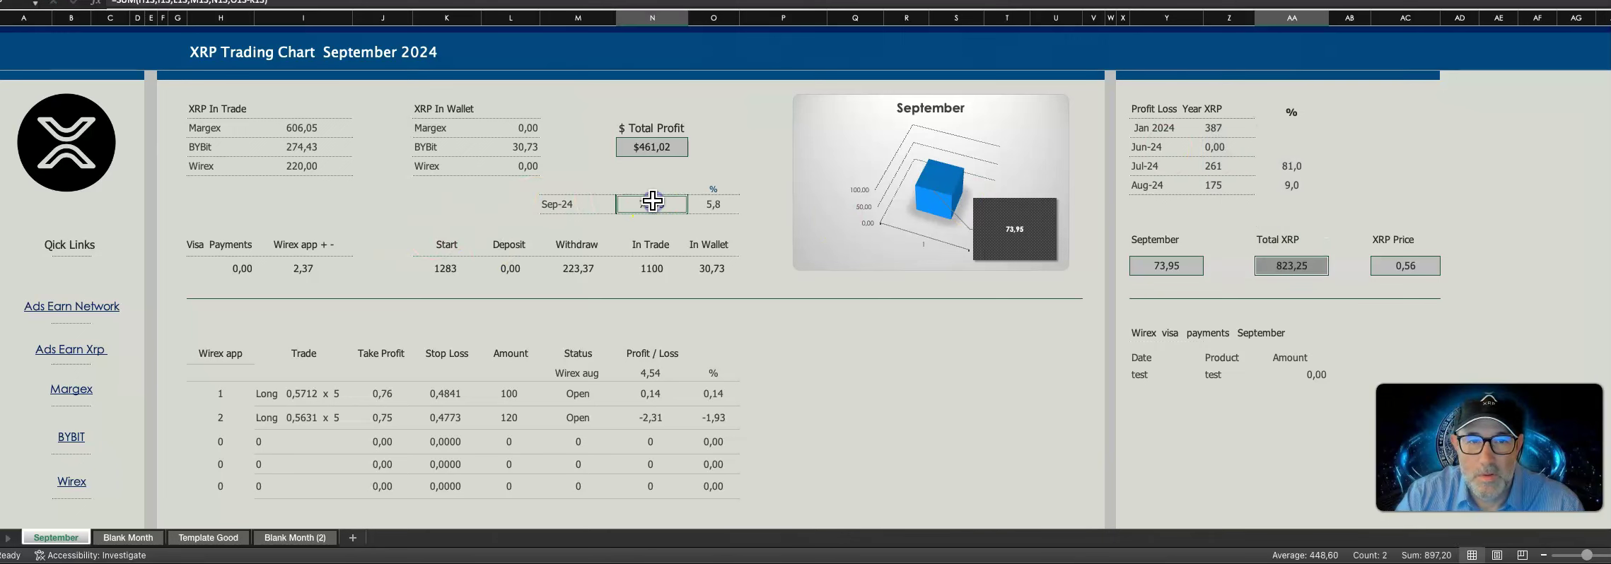
pyautogui.click(1350, 225)
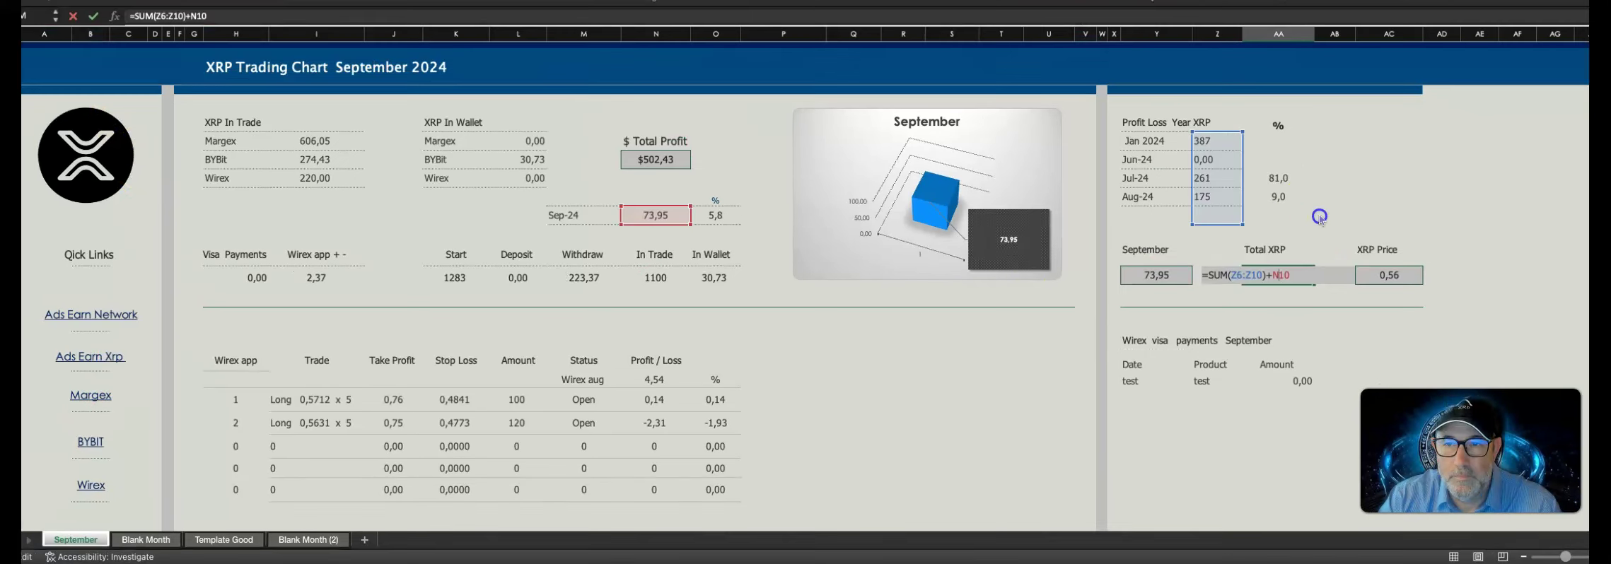
# - Finish Total XRP as =SUM(Z6:Z10)+N10 so it reads 897,20
pyautogui.doubleClick(1280, 276)
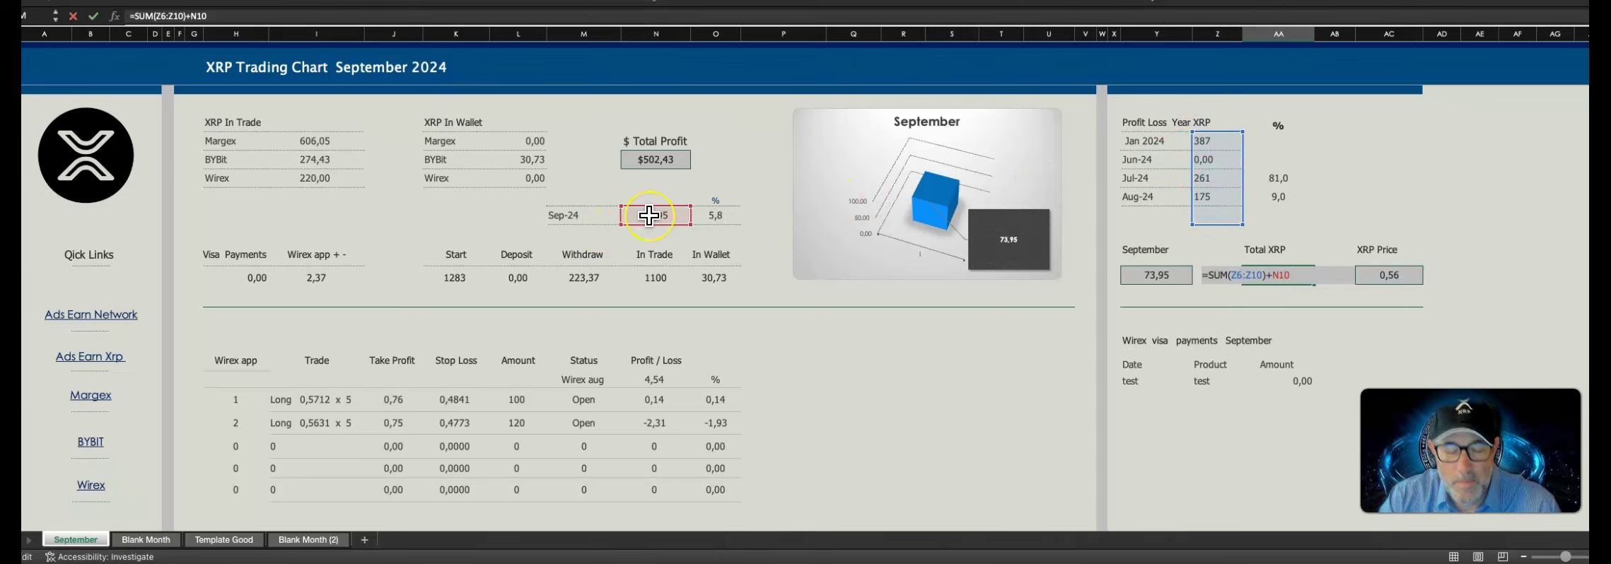
pyautogui.press('Escape')
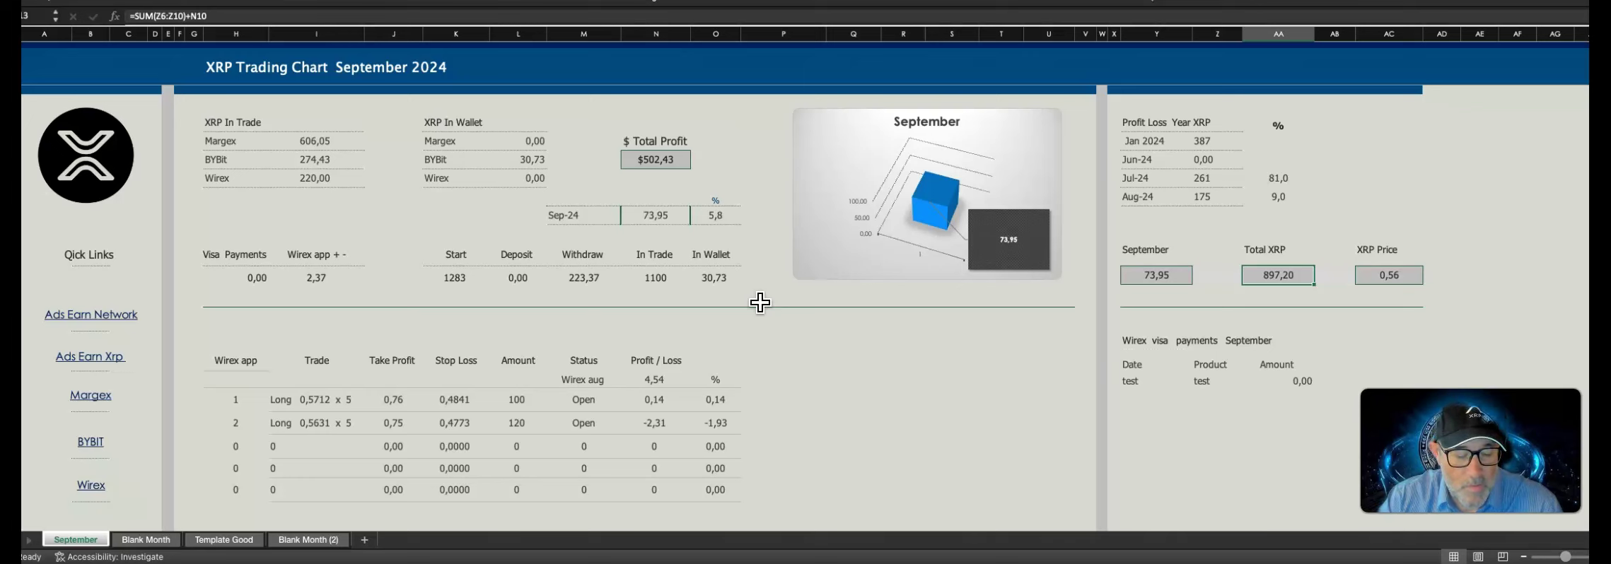
pyautogui.click(780, 294)
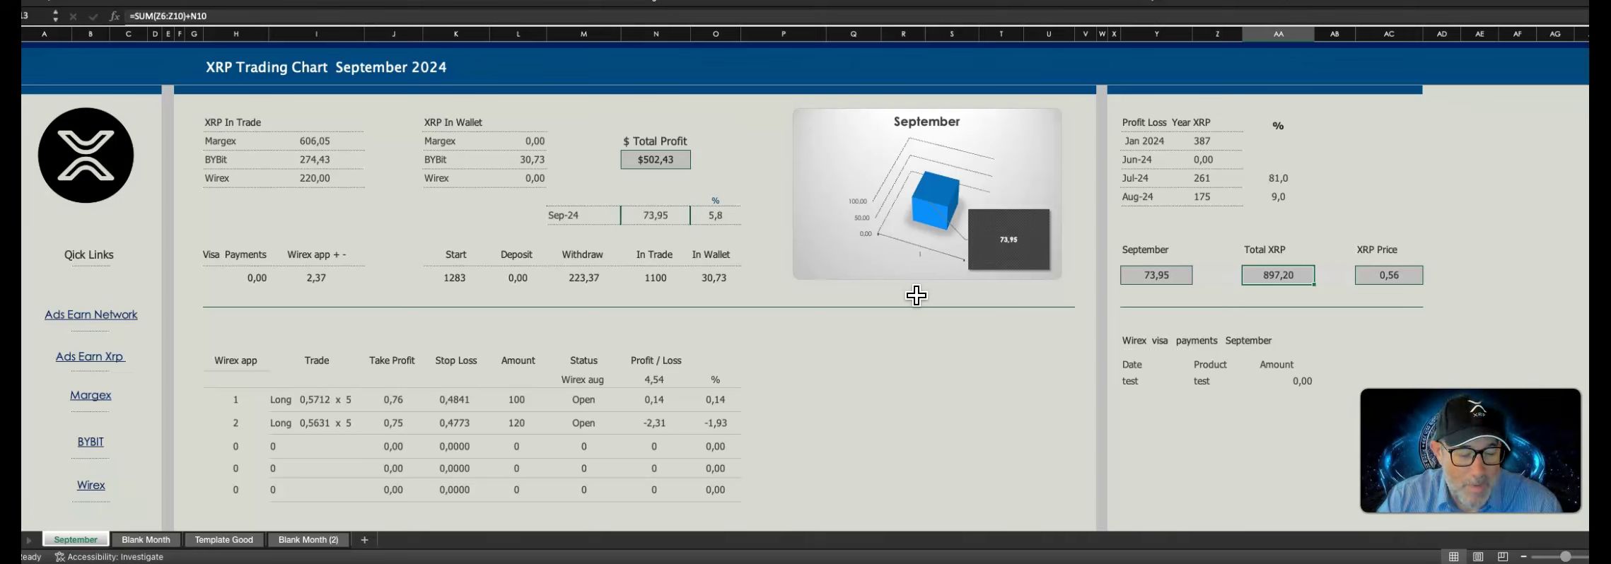
pyautogui.doubleClick(1281, 276)
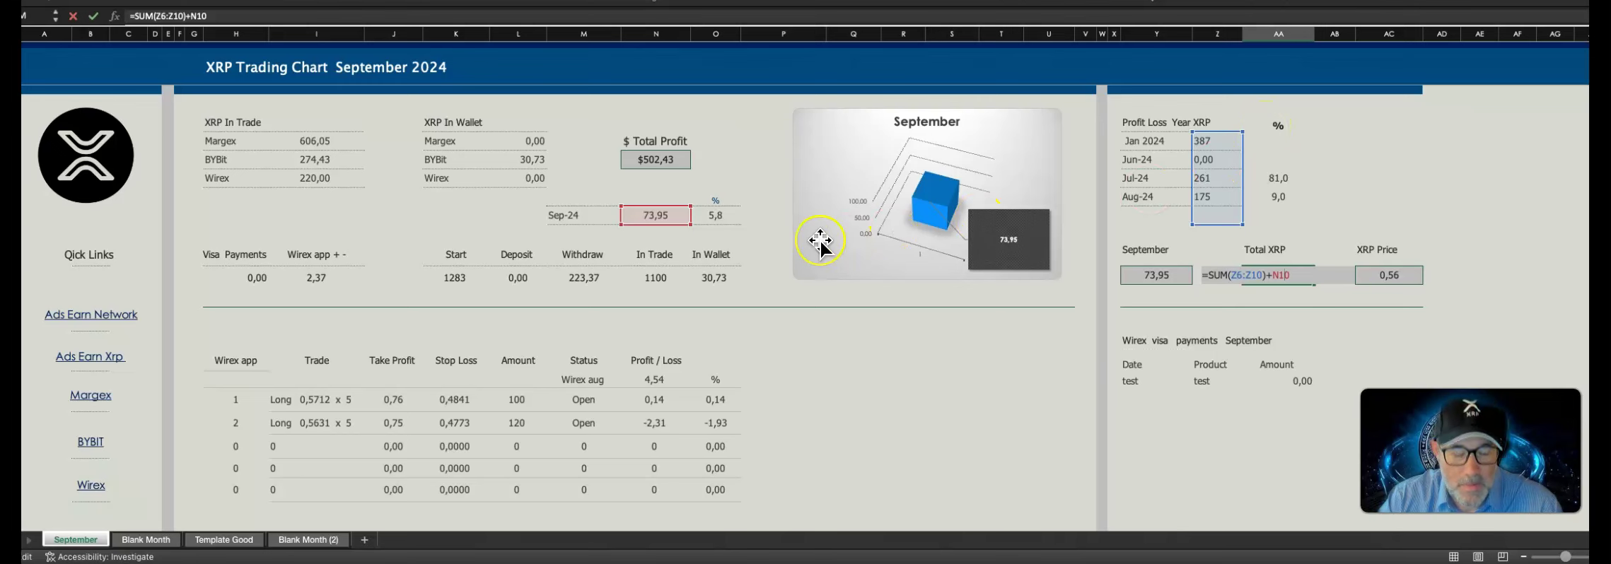
pyautogui.press('Return')
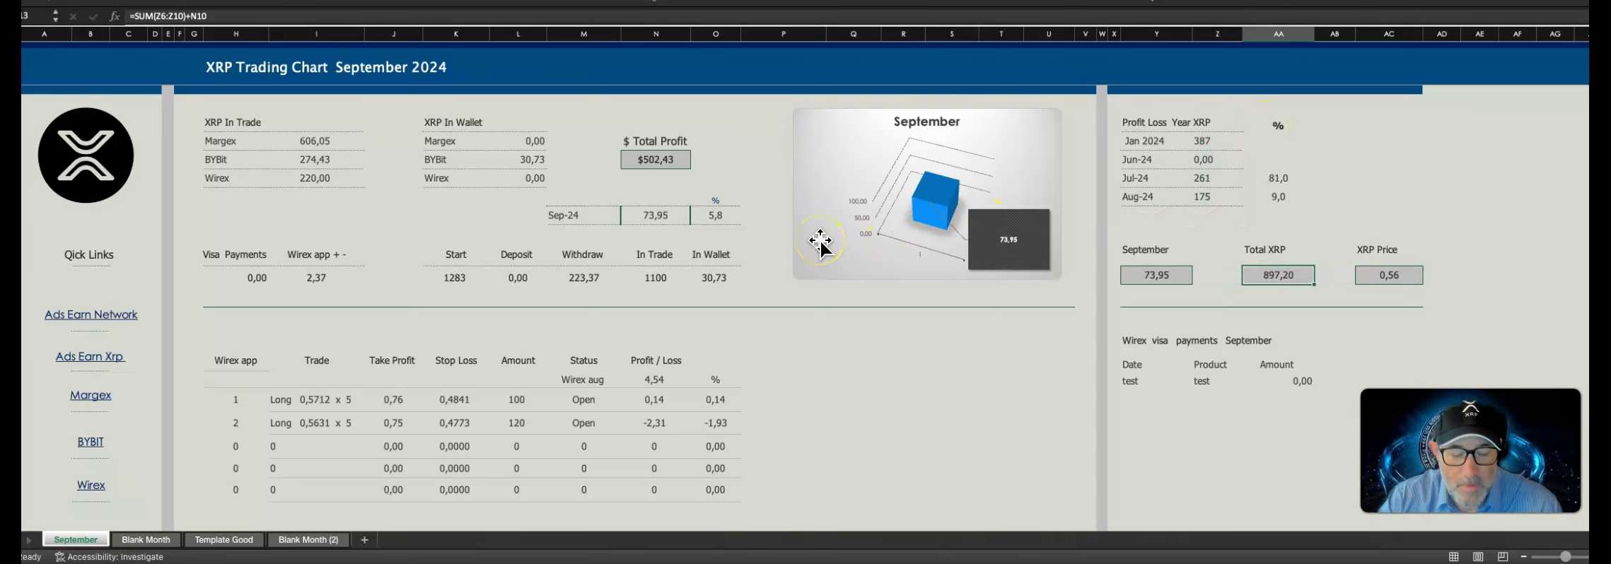
pyautogui.click(659, 217)
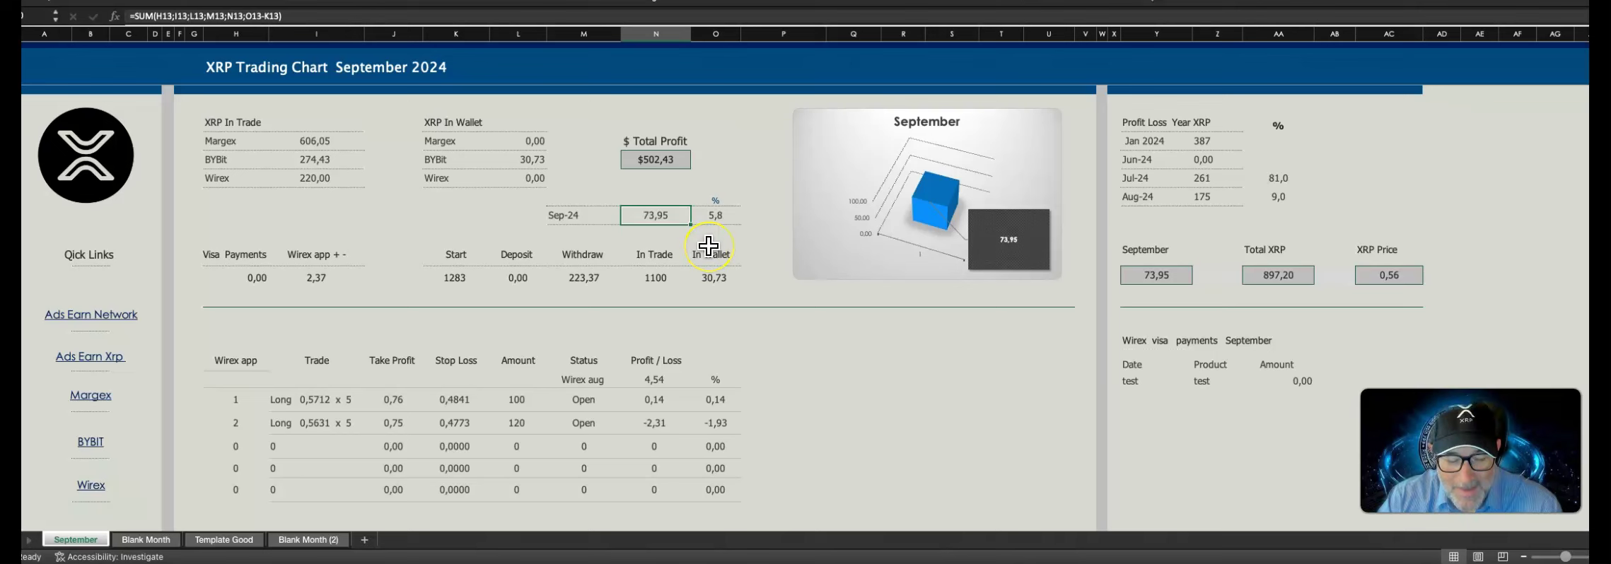
pyautogui.click(1279, 276)
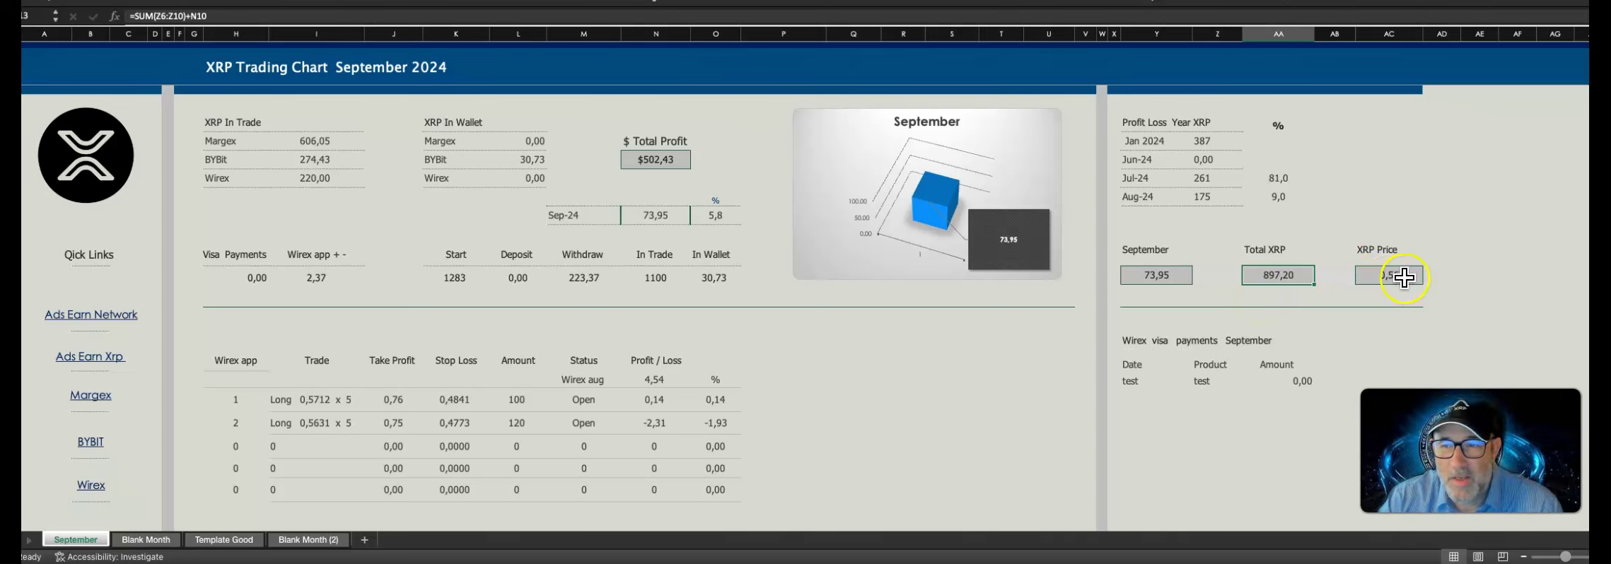
pyautogui.click(1399, 275)
pyautogui.click(1403, 278)
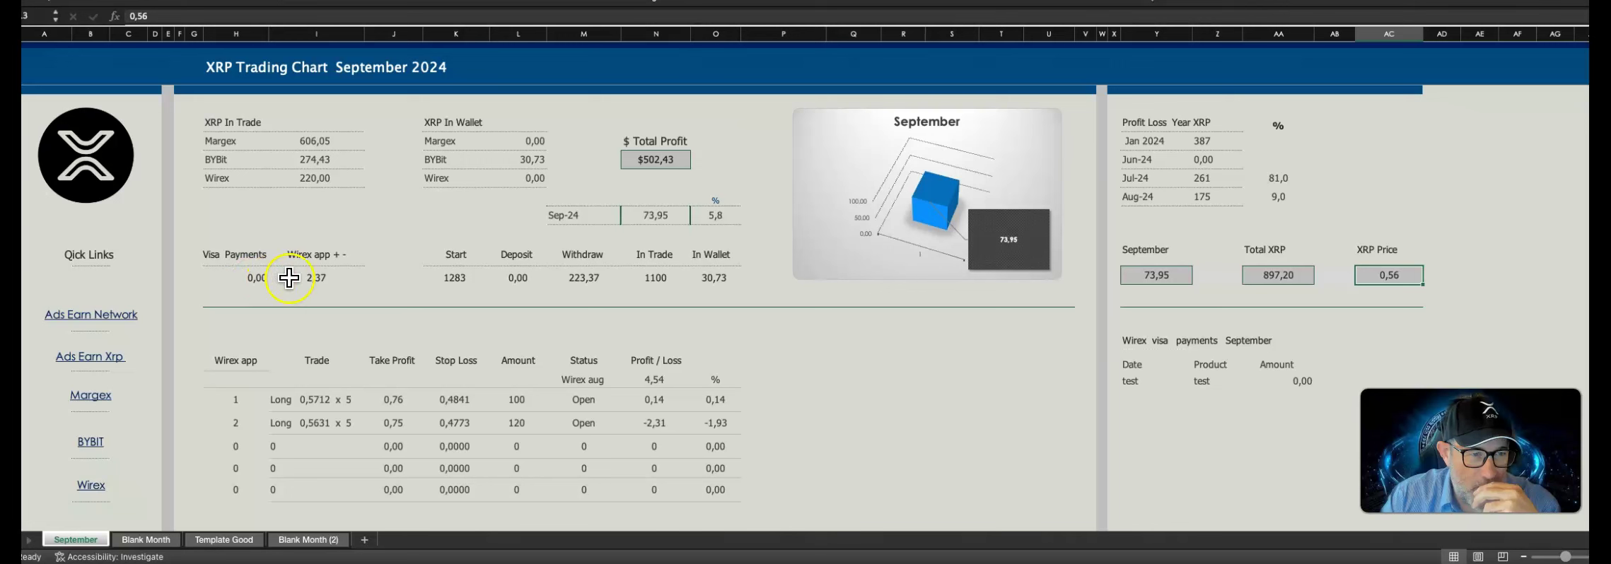
pyautogui.doubleClick(656, 215)
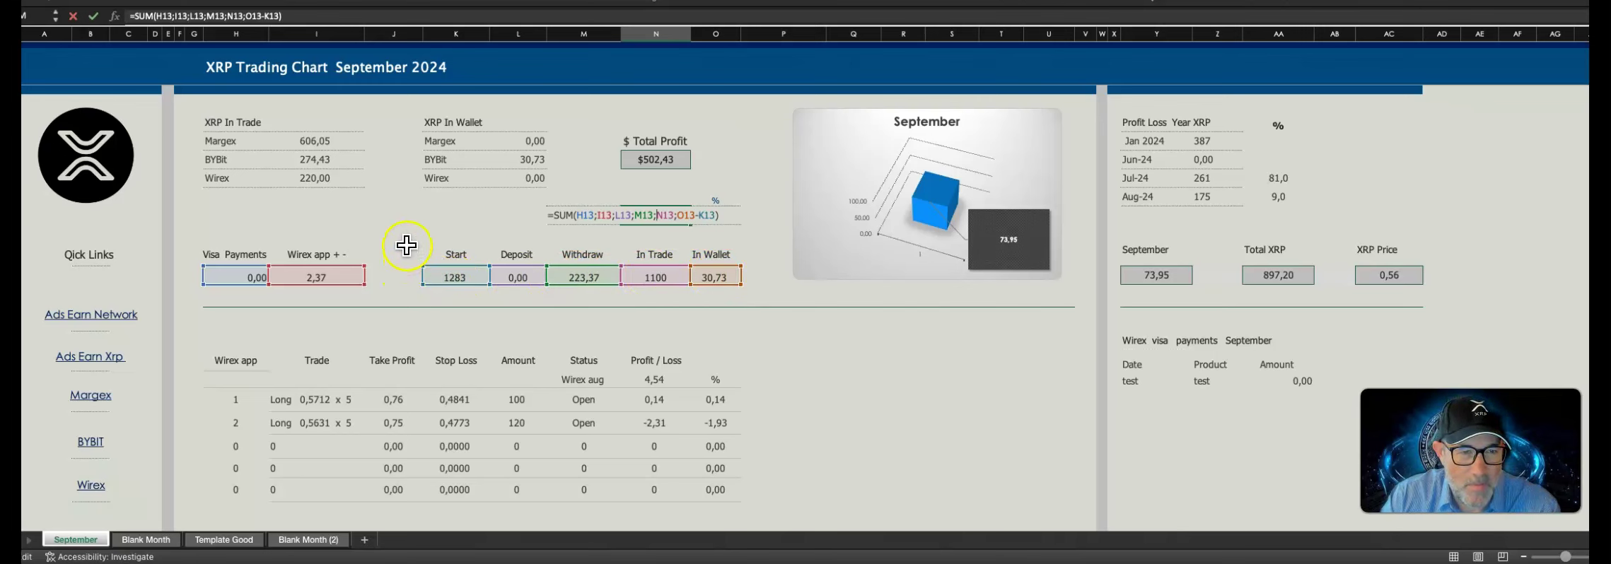
pyautogui.press('Escape')
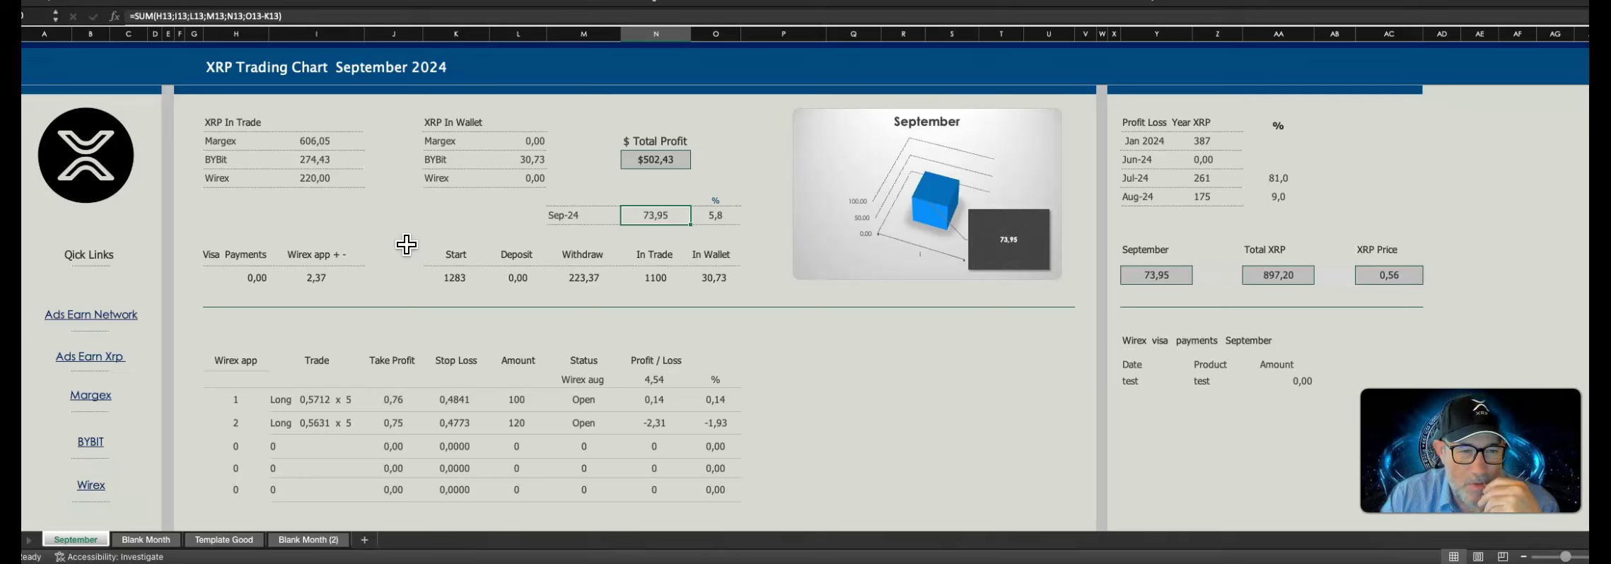
pyautogui.click(333, 326)
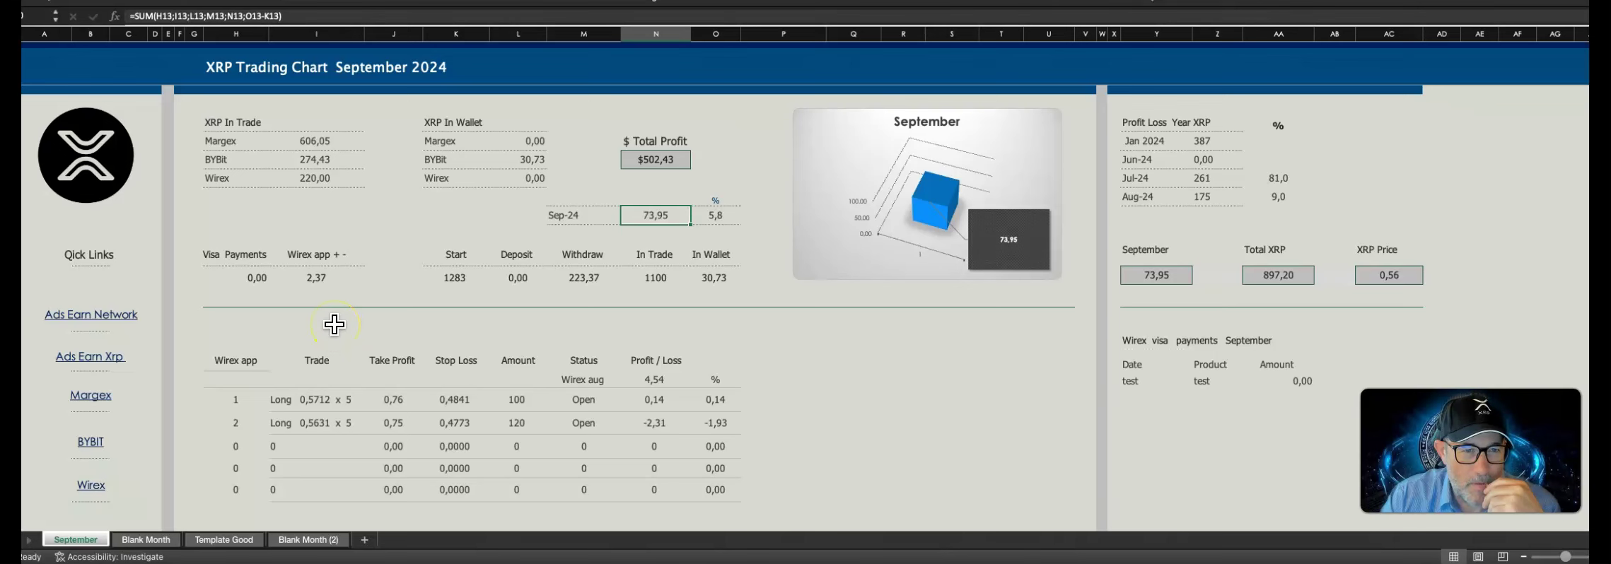
pyautogui.scroll(-1, 334, 324)
# - Switch to the Blank Month (2) sheet and scroll to its Margex deposit of 100 on 03/09/24
pyautogui.click(309, 545)
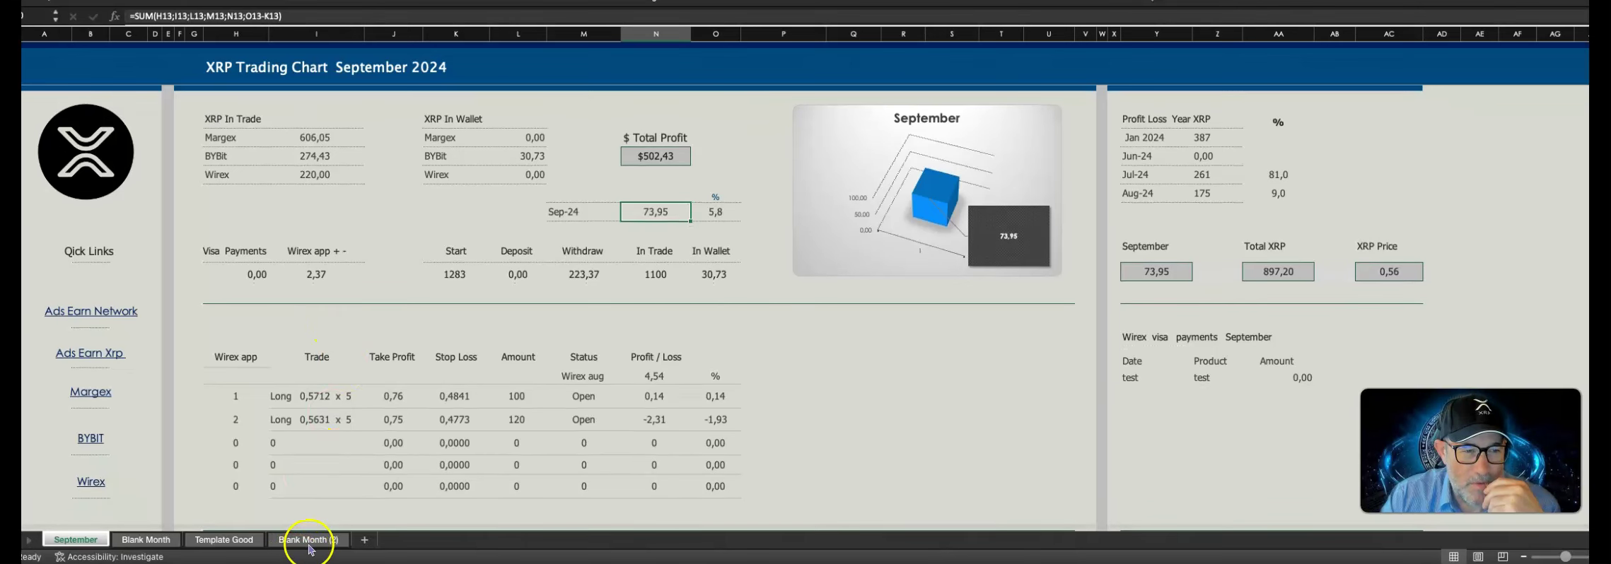
pyautogui.click(311, 544)
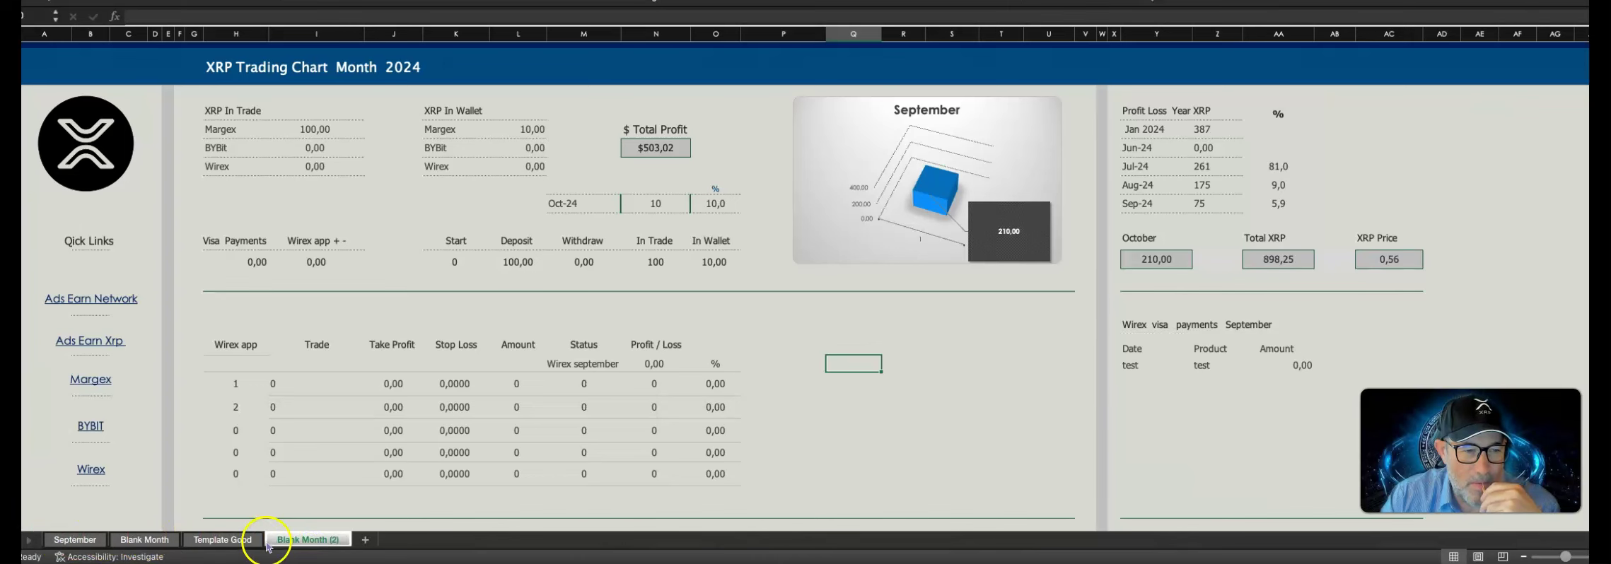
pyautogui.scroll(1, 576, 406)
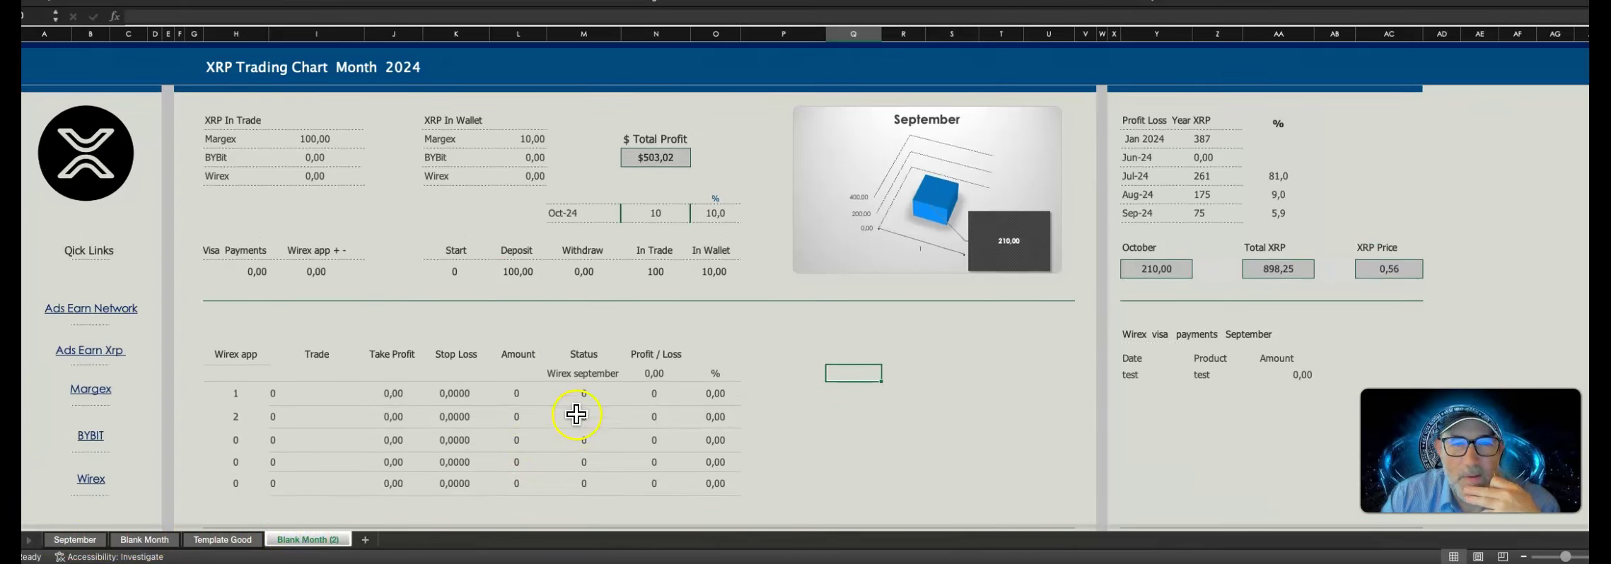
pyautogui.scroll(1, 460, 385)
pyautogui.scroll(-3, 485, 345)
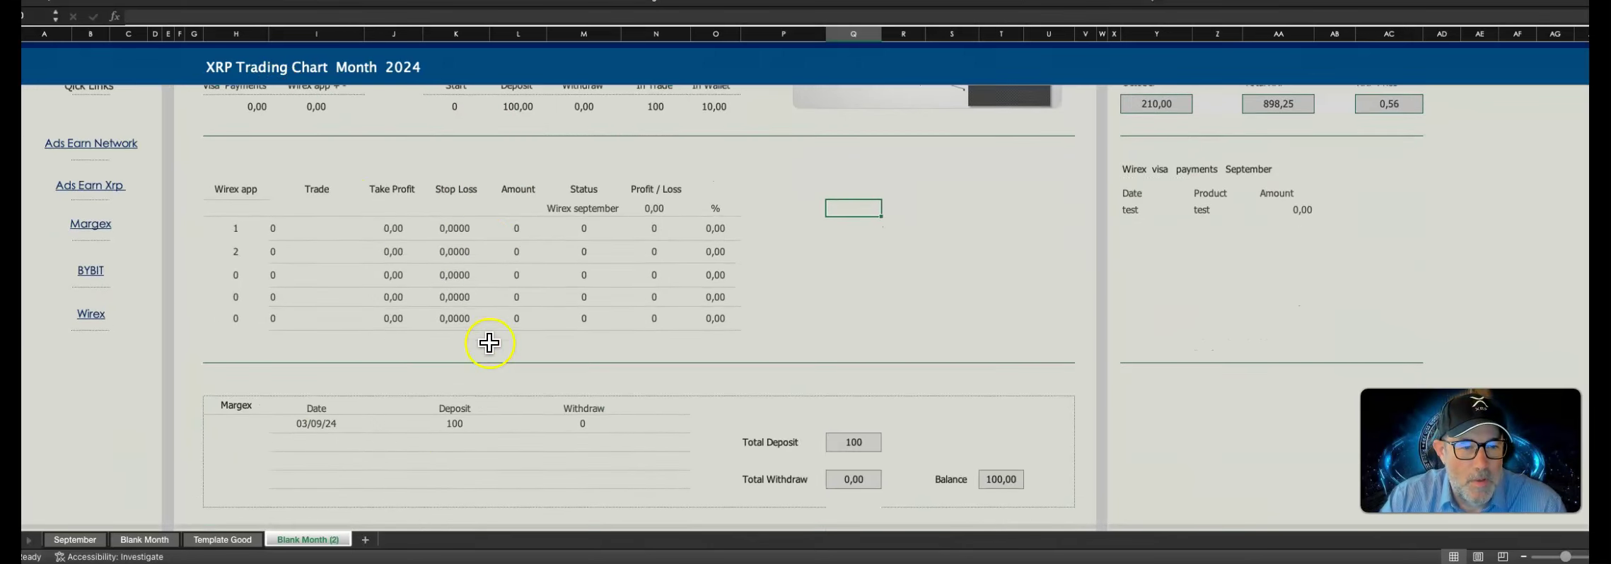
pyautogui.scroll(3, 524, 361)
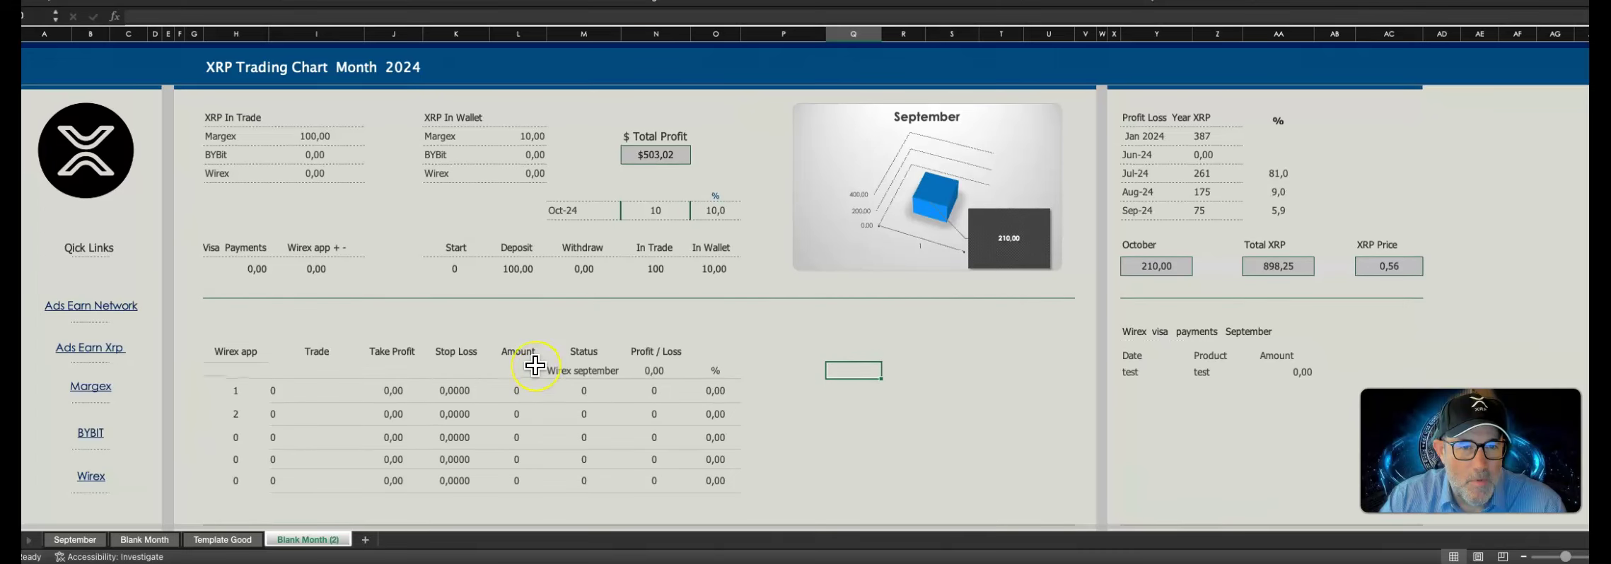
pyautogui.scroll(-3, 536, 366)
pyautogui.scroll(-2, 534, 364)
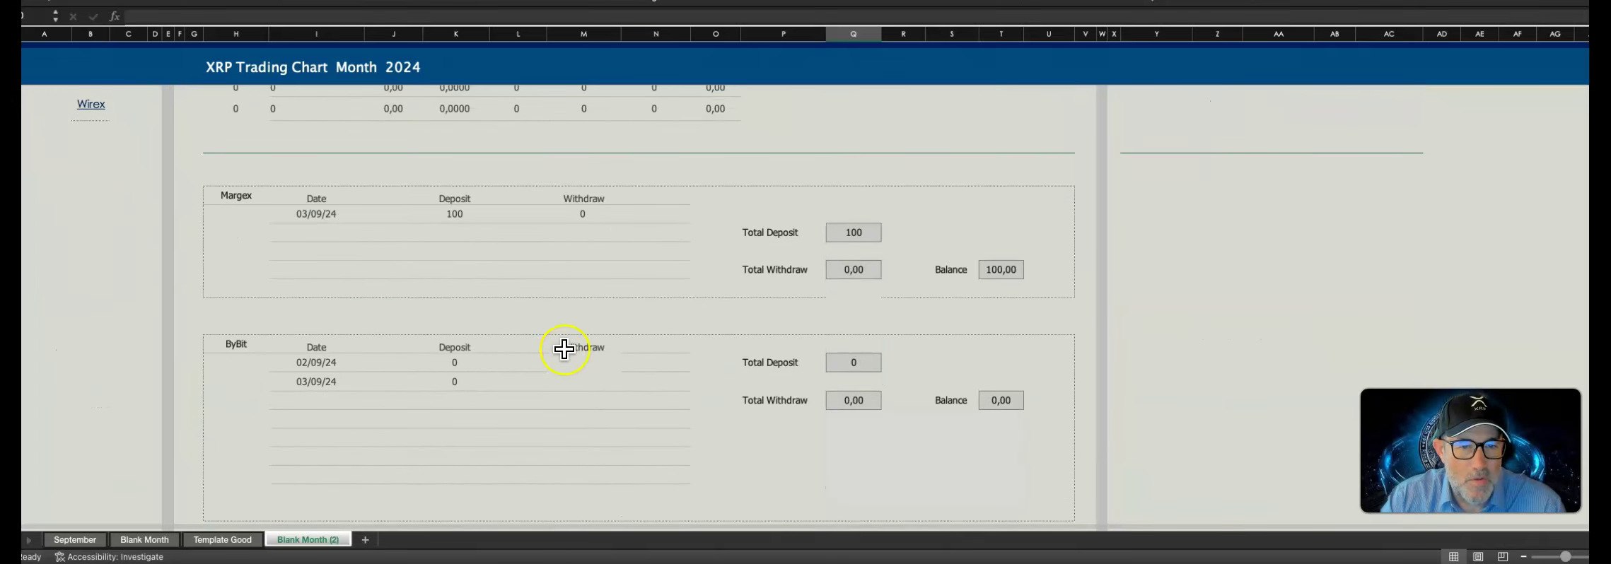
pyautogui.scroll(1, 587, 364)
pyautogui.scroll(4, 563, 365)
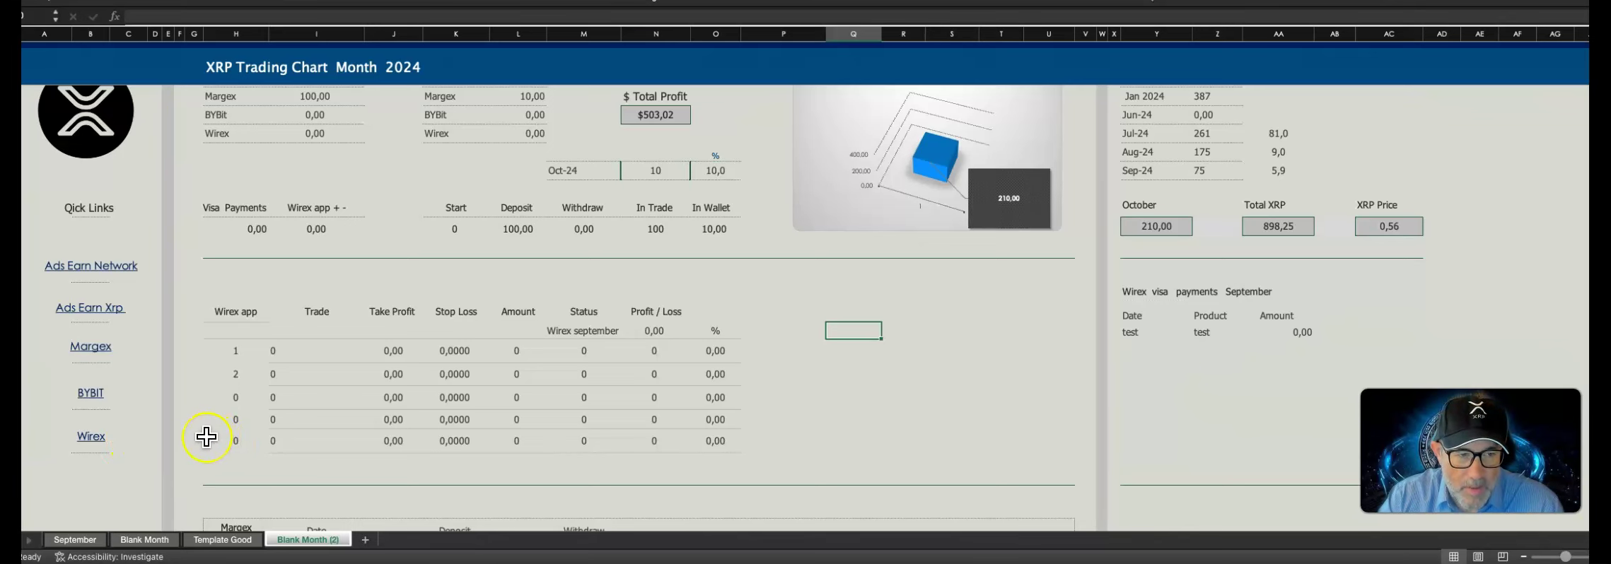
pyautogui.scroll(2, 206, 437)
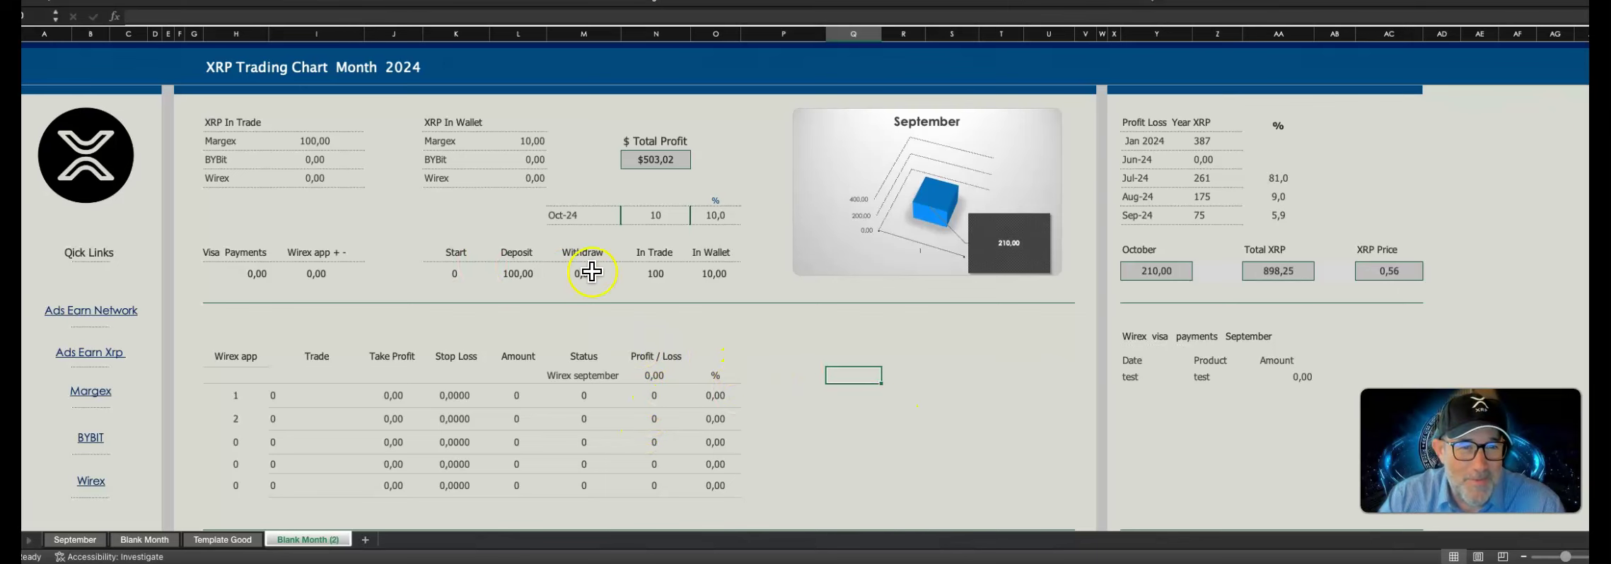
pyautogui.scroll(-5, 557, 361)
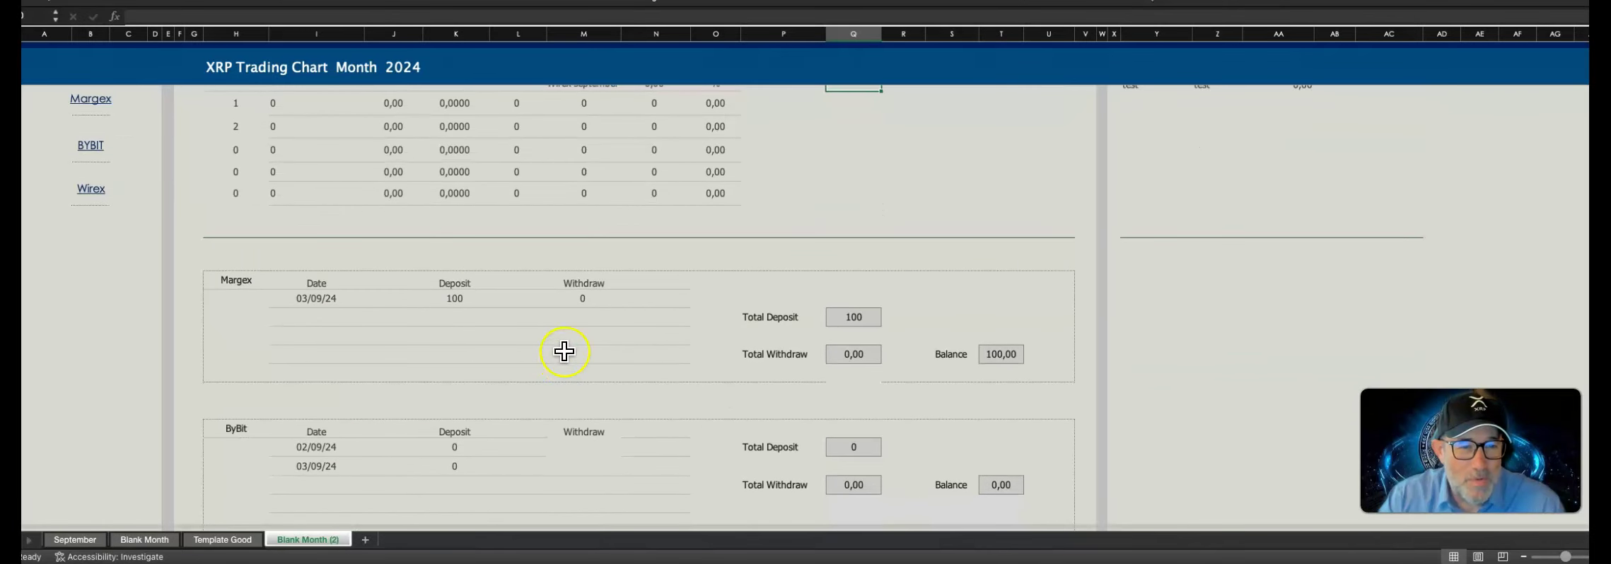
# - Change the Margex deposit amount from 100 to 200
pyautogui.click(315, 300)
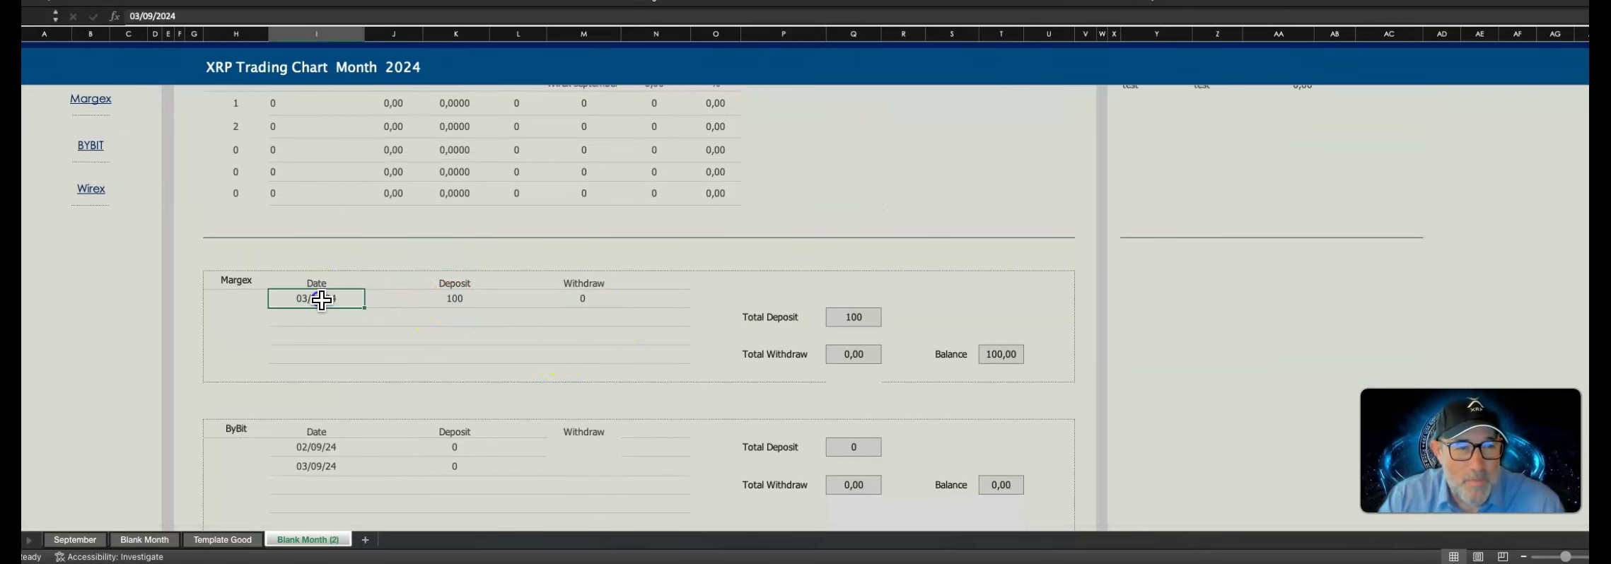
pyautogui.click(460, 298)
pyautogui.write('2')
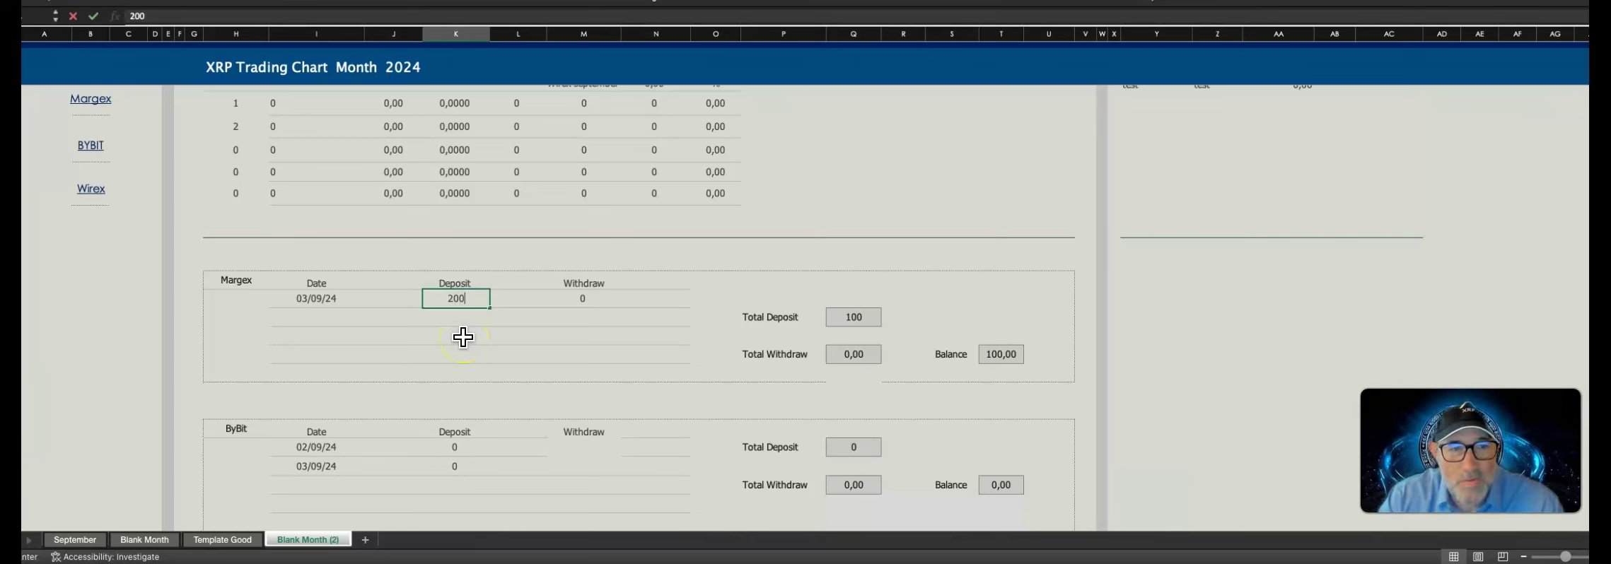
pyautogui.write('00')
pyautogui.click(549, 318)
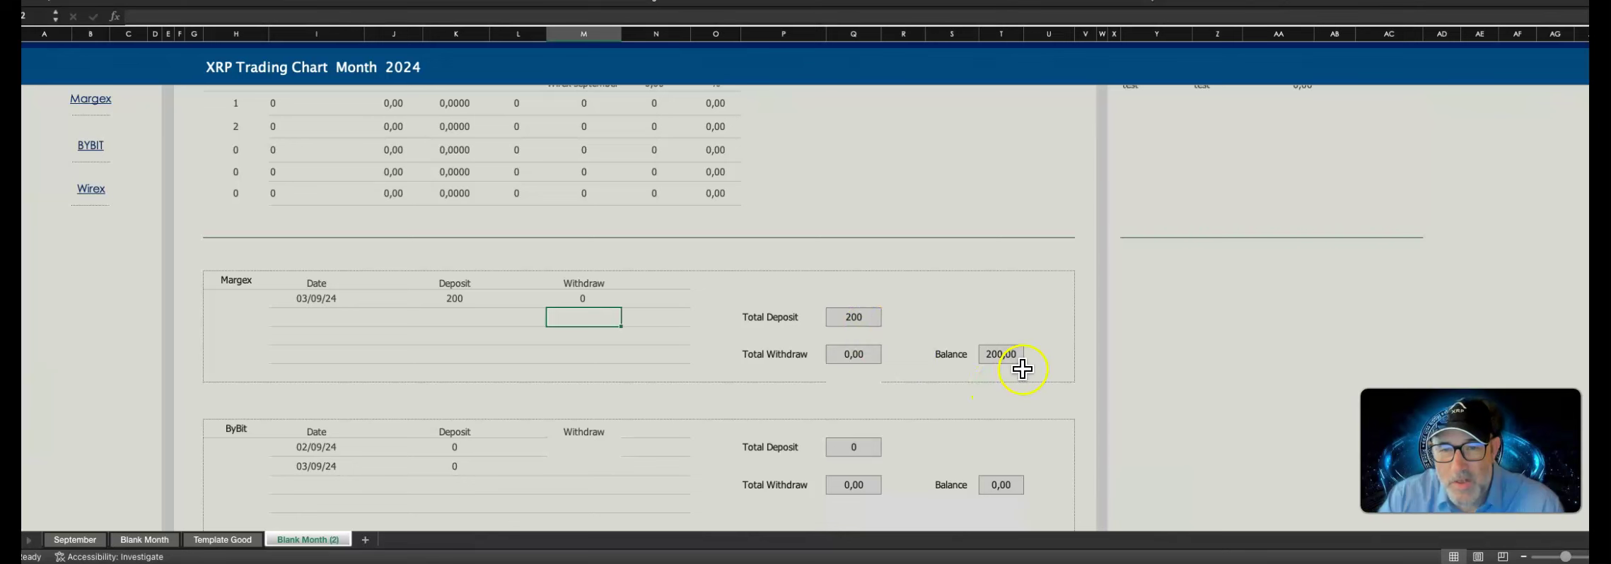
# - Set Margex XRP in trade to 200 and Margex XRP in wallet to 0
pyautogui.scroll(5, 881, 309)
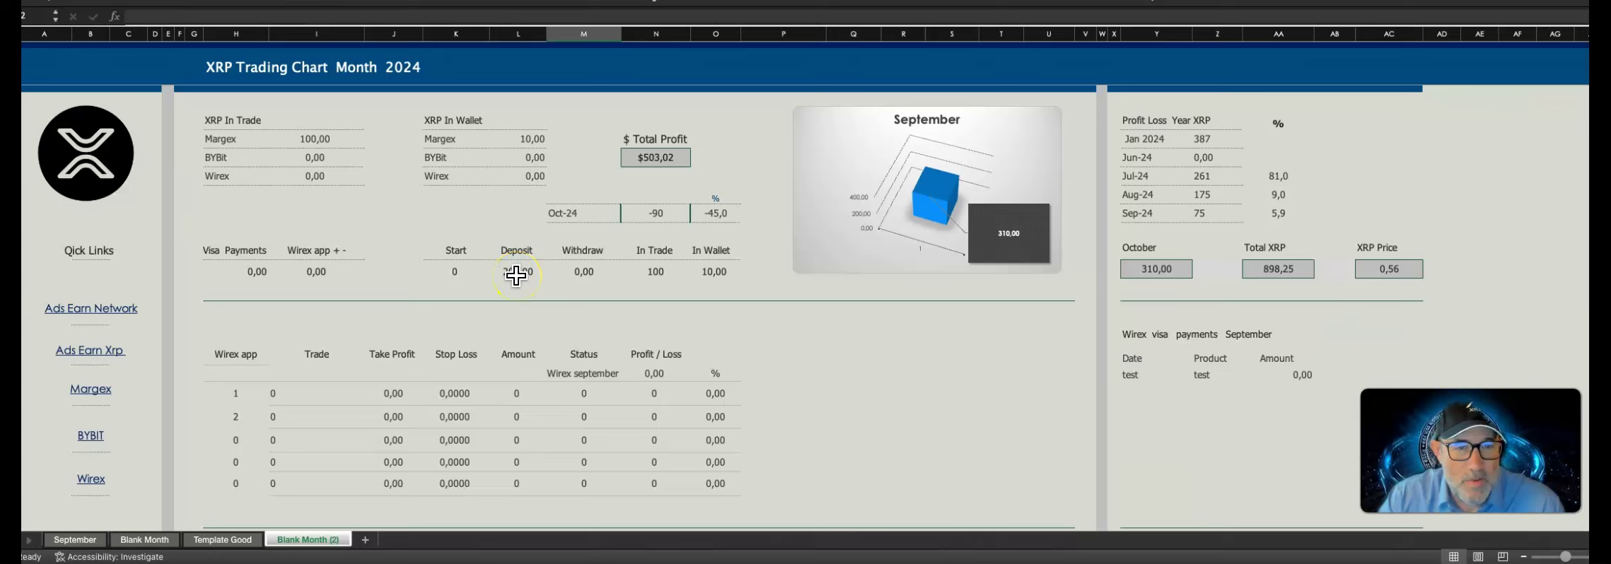
pyautogui.click(322, 141)
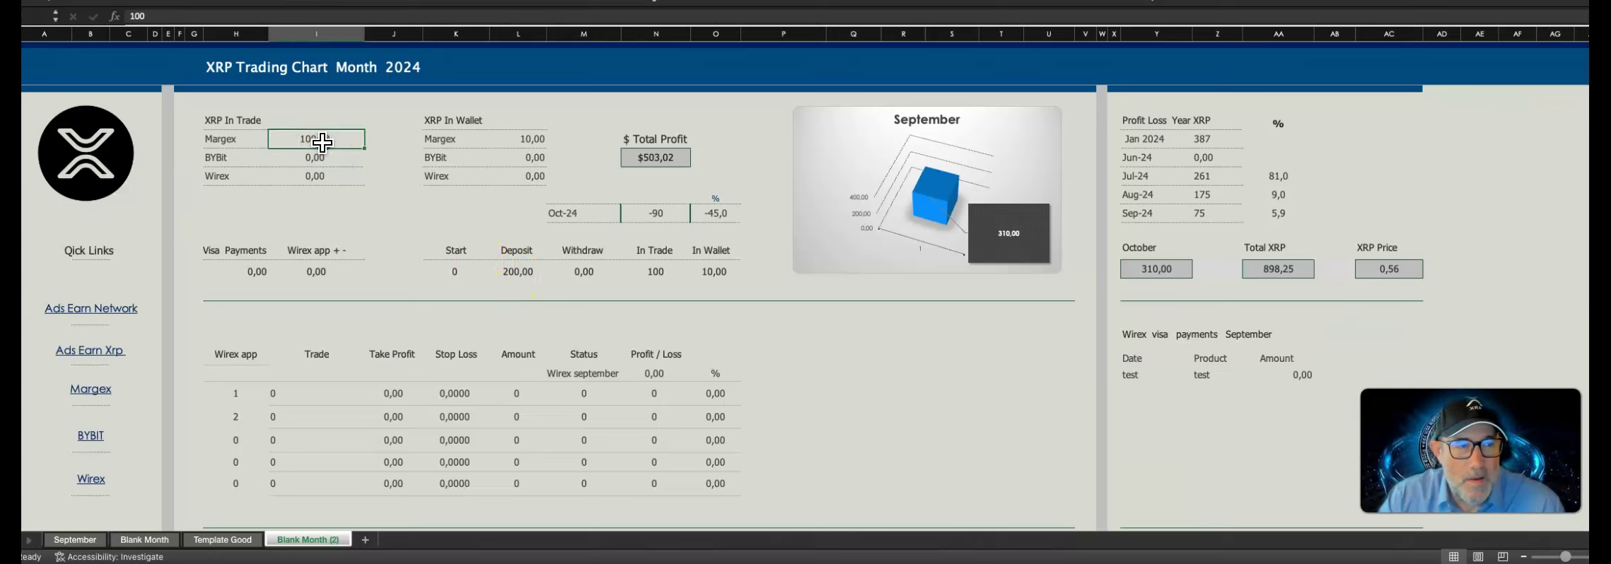
pyautogui.write('2')
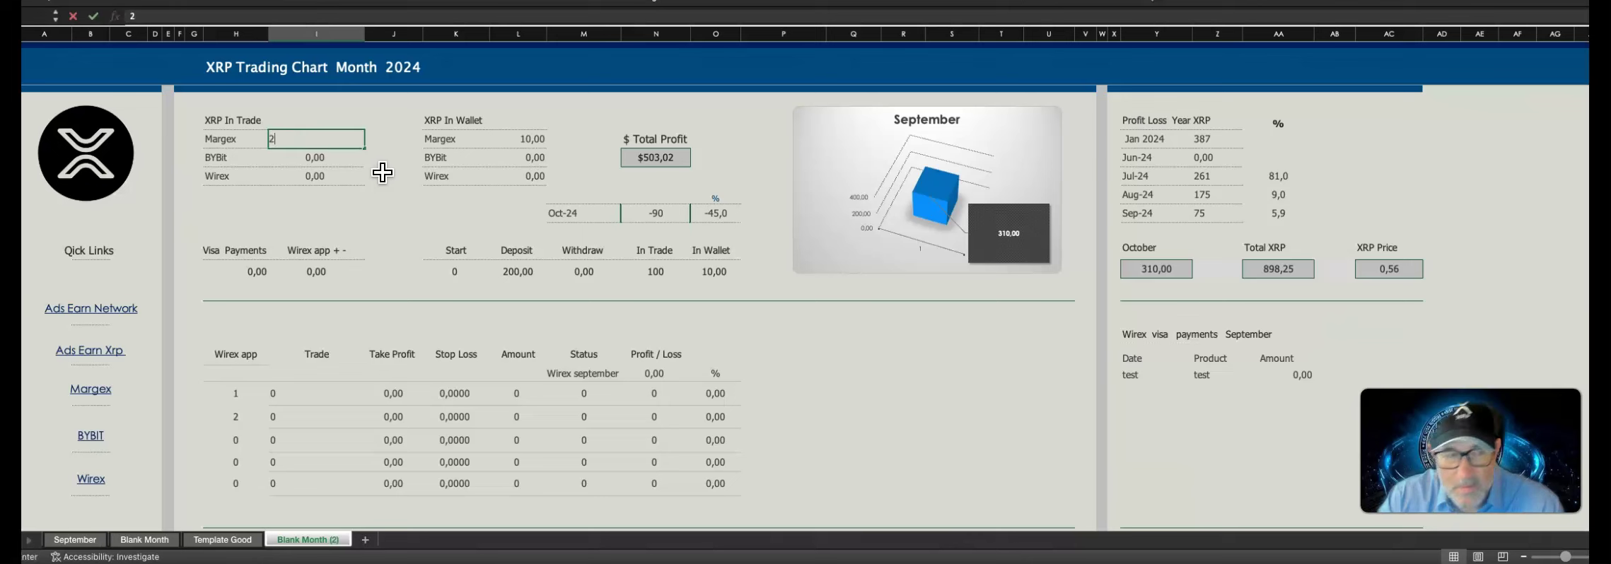
pyautogui.click(388, 207)
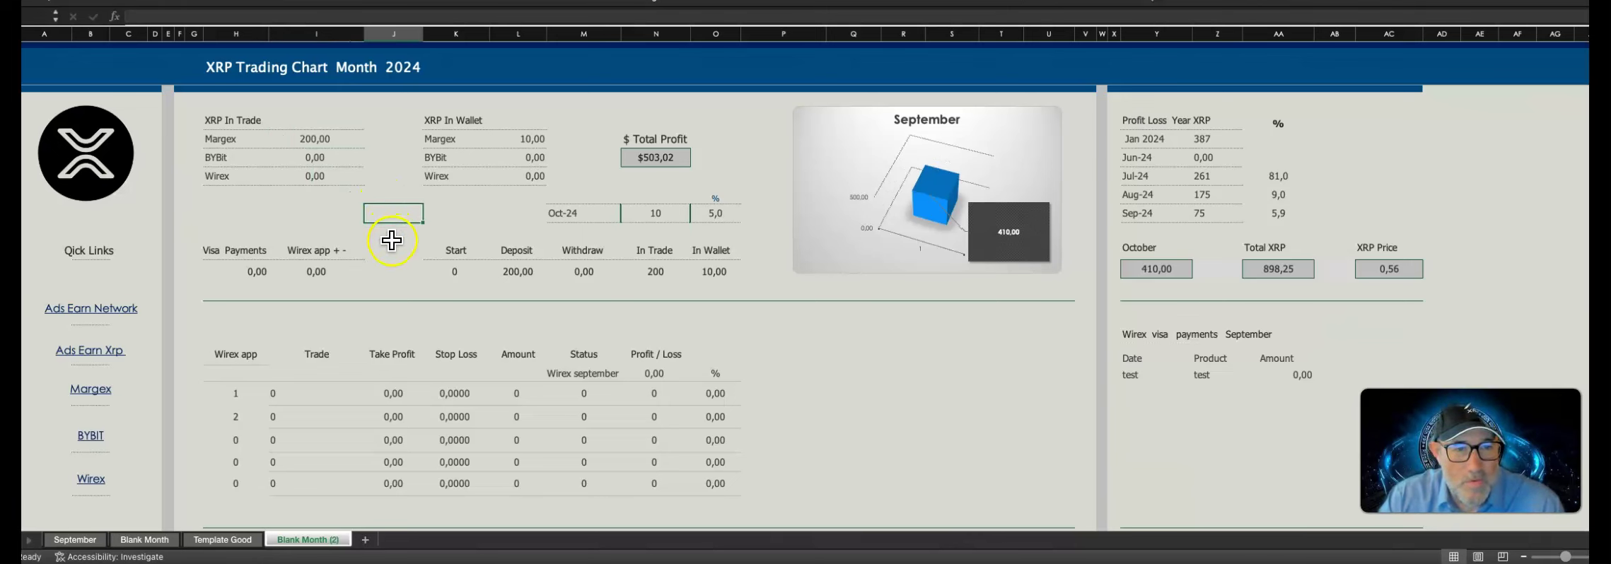
pyautogui.click(529, 140)
pyautogui.write('0')
pyautogui.click(572, 155)
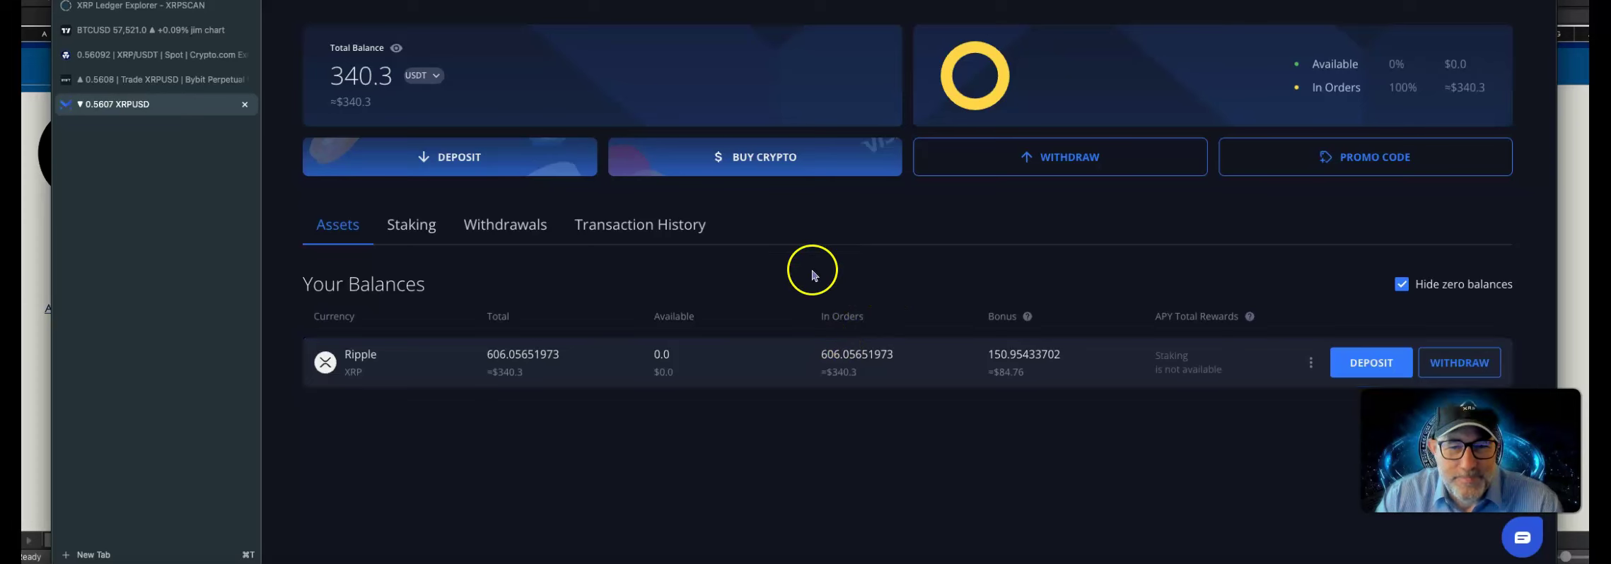
# - Read Margex's Ripple balance of 606.05651973 XRP in orders on the Assets page
pyautogui.click(858, 363)
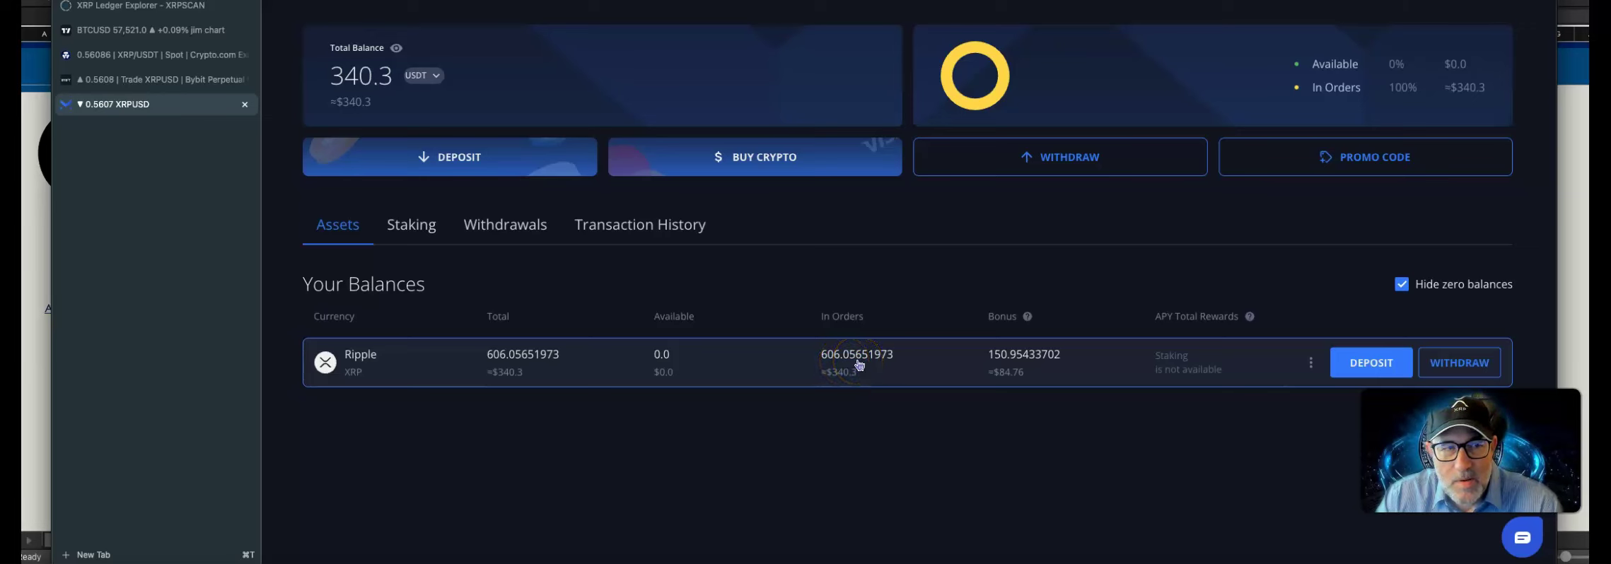
# - Update the Margex XRP in trade to 606, lifting October to 806,00
pyautogui.click(35, 353)
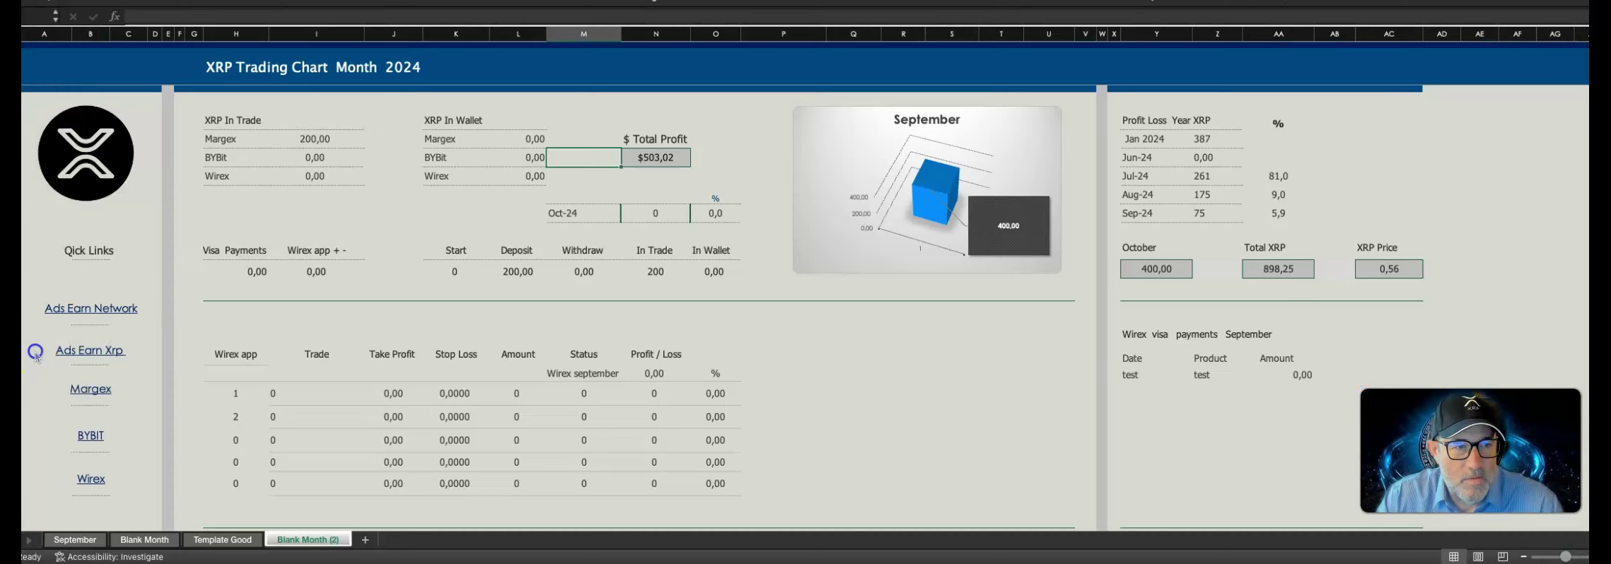
pyautogui.click(314, 142)
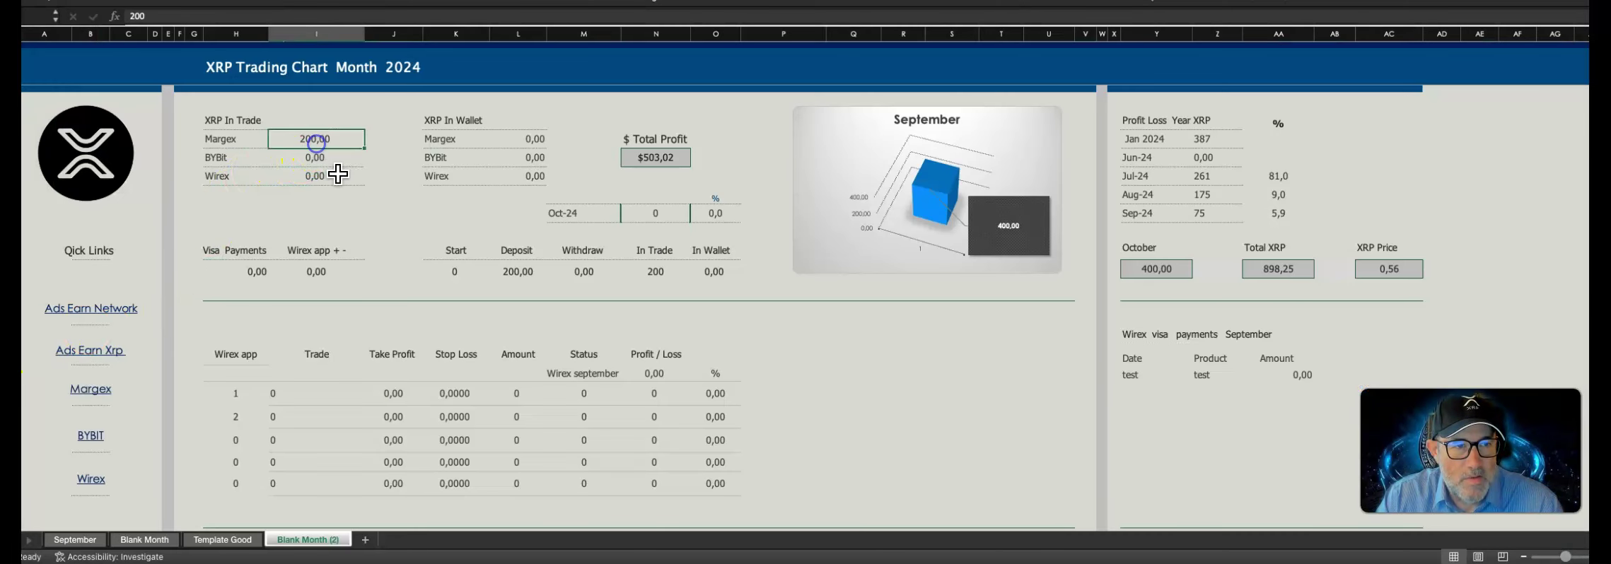
pyautogui.write('606')
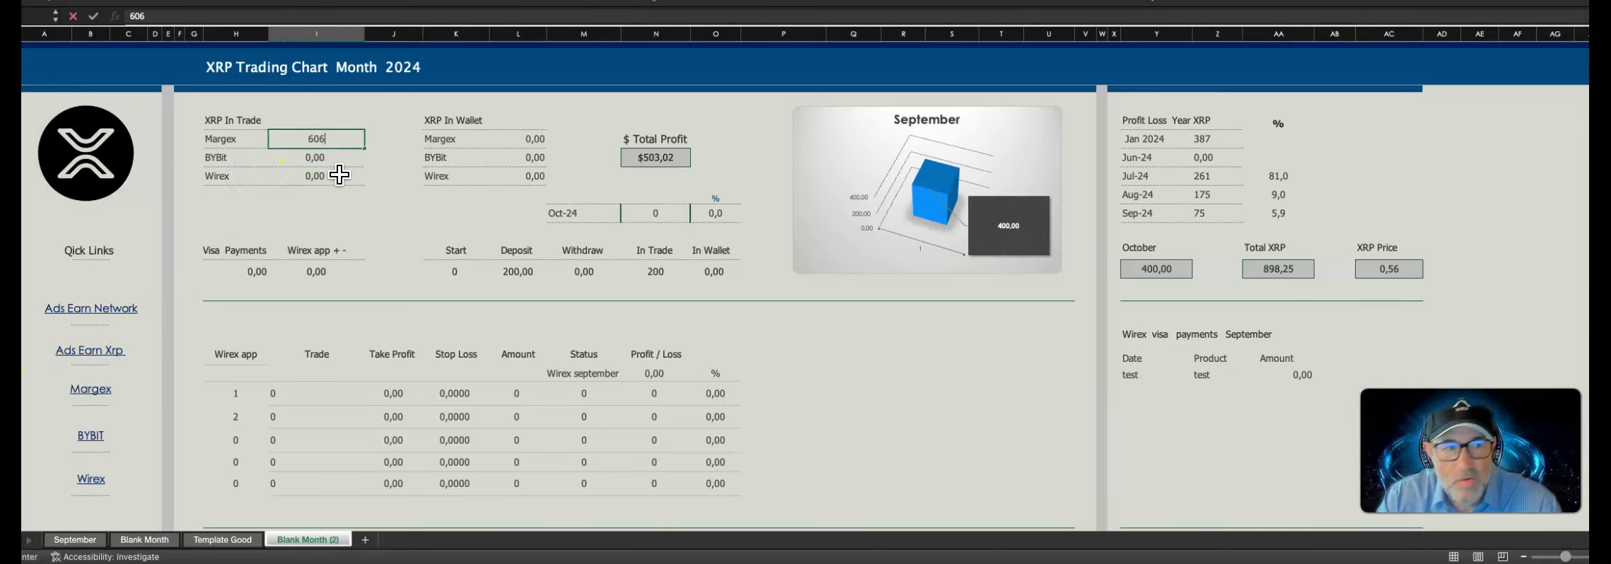
pyautogui.press('Return')
pyautogui.press('Return')
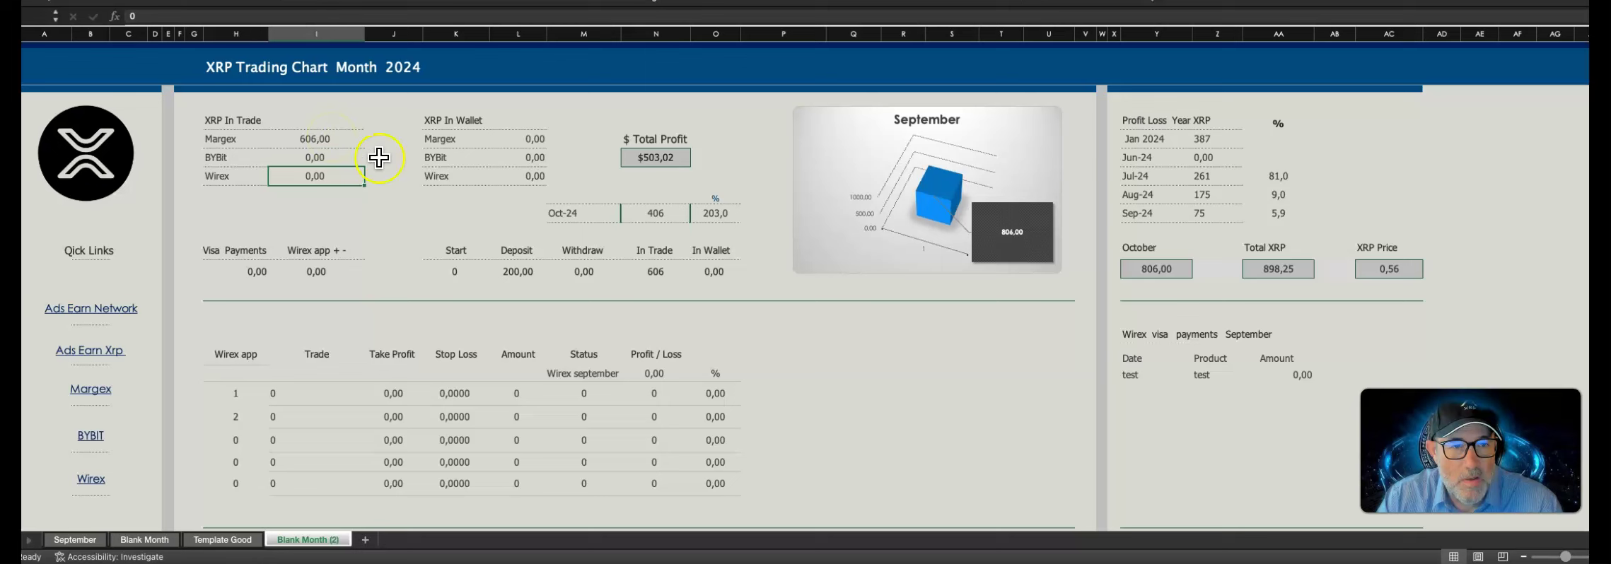
pyautogui.click(443, 264)
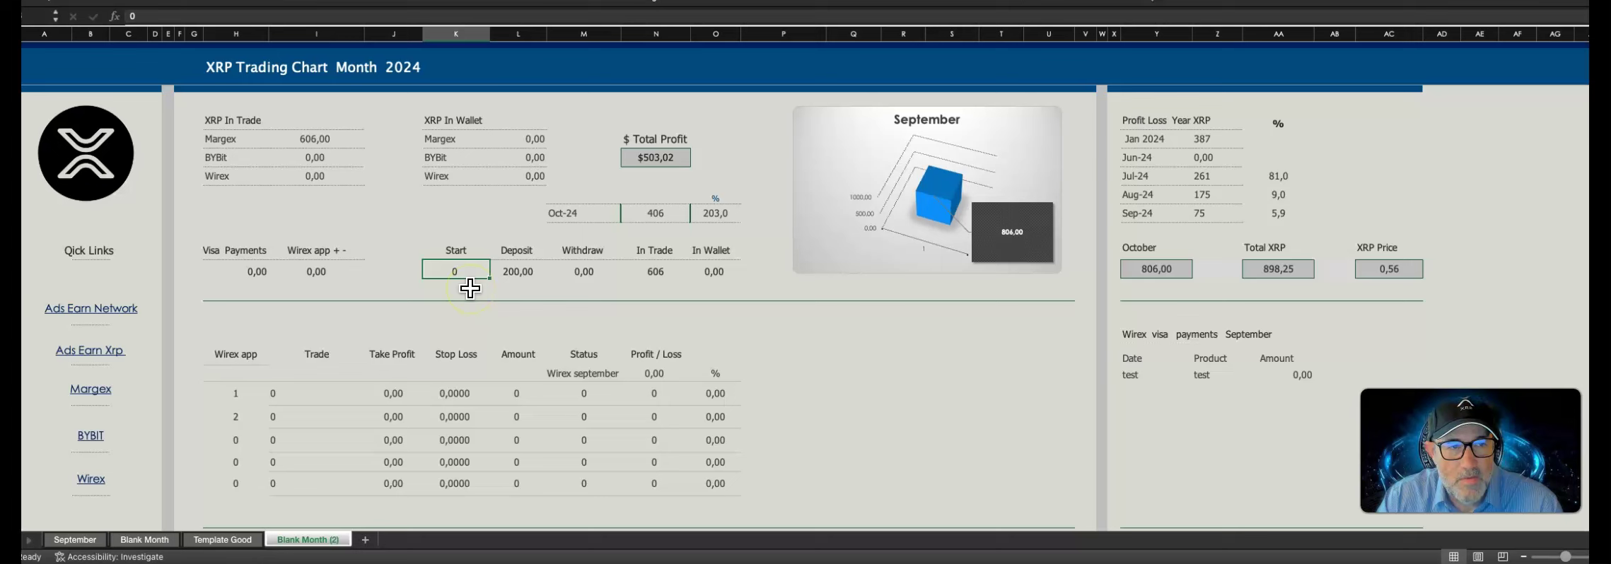
# - Enter 406 as the month's Start balance, resetting Oct-24 profit to 0 (0,0%)
pyautogui.write('4')
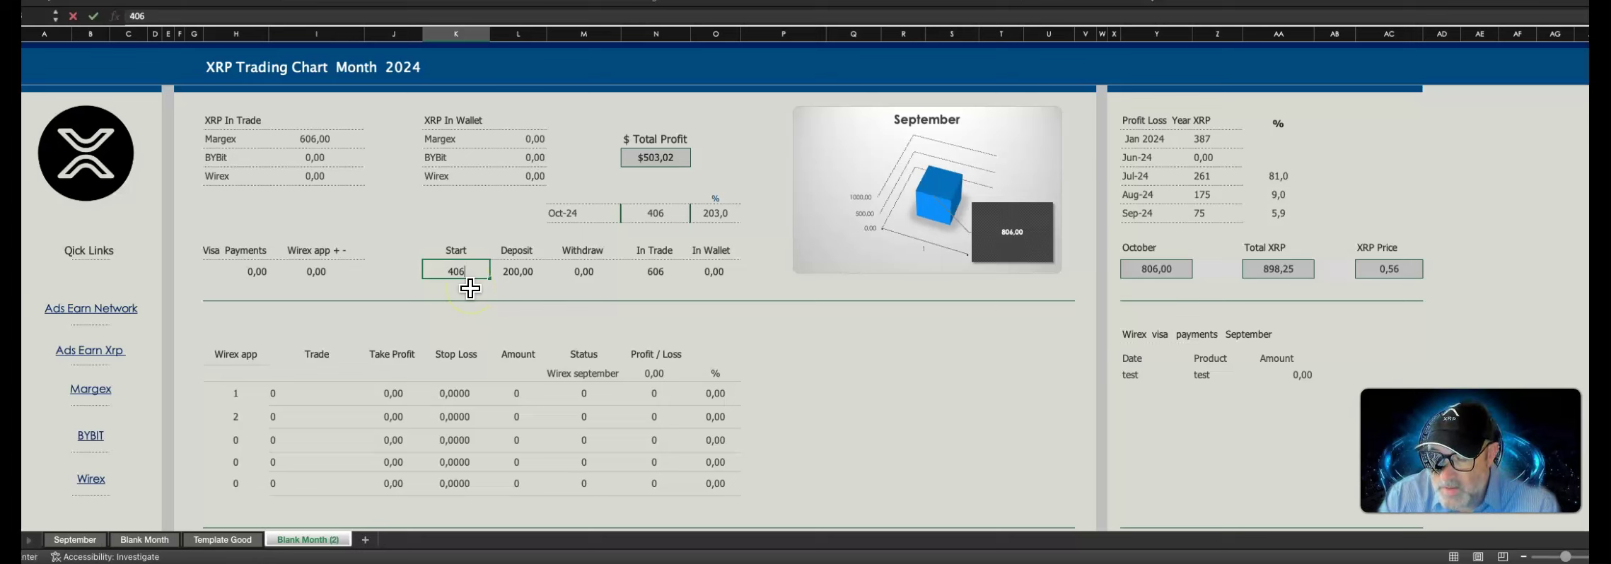
pyautogui.write('06')
pyautogui.press('Return')
pyautogui.click(475, 312)
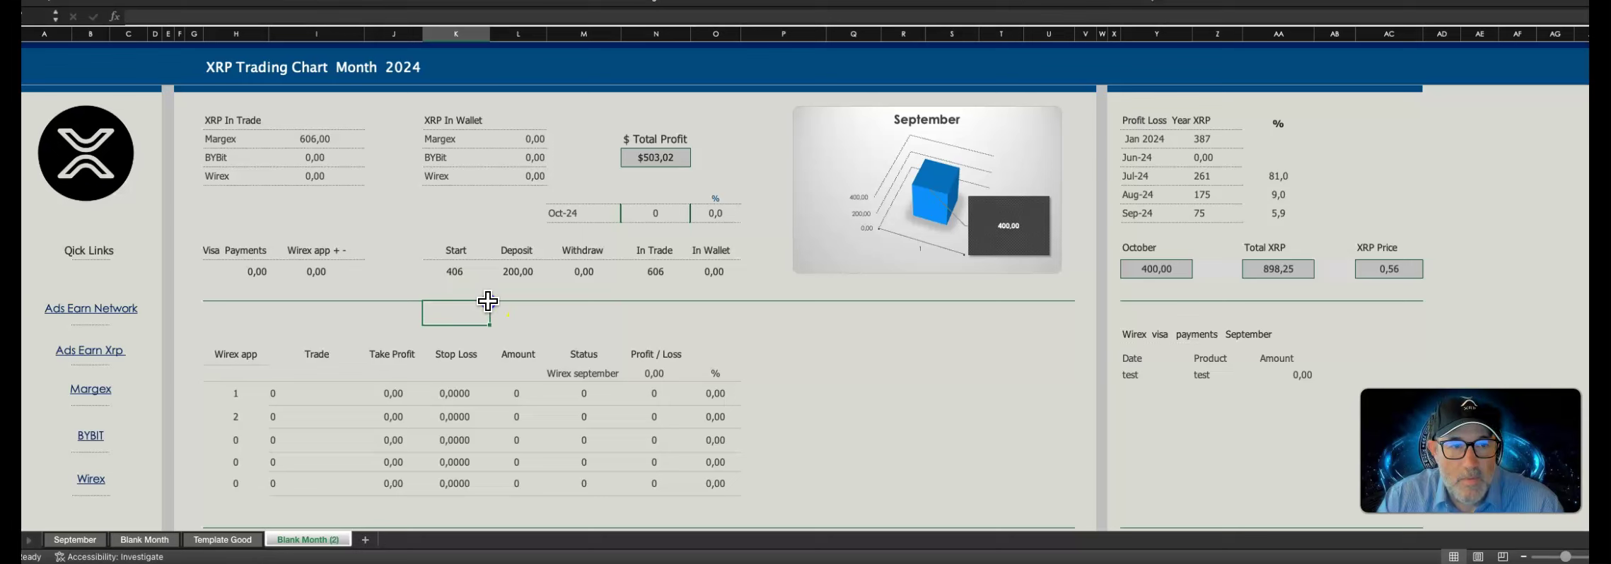
pyautogui.click(458, 271)
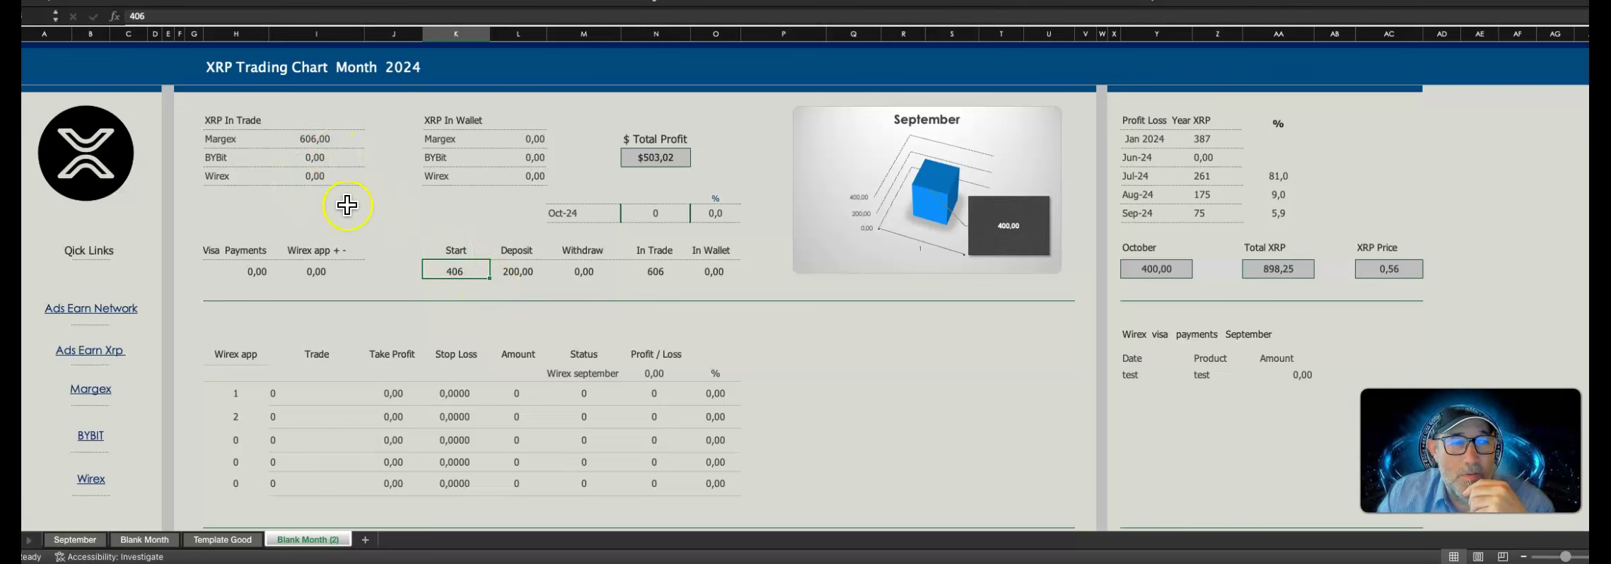
pyautogui.hotkey('ctrl', 'Up')
pyautogui.click(420, 159)
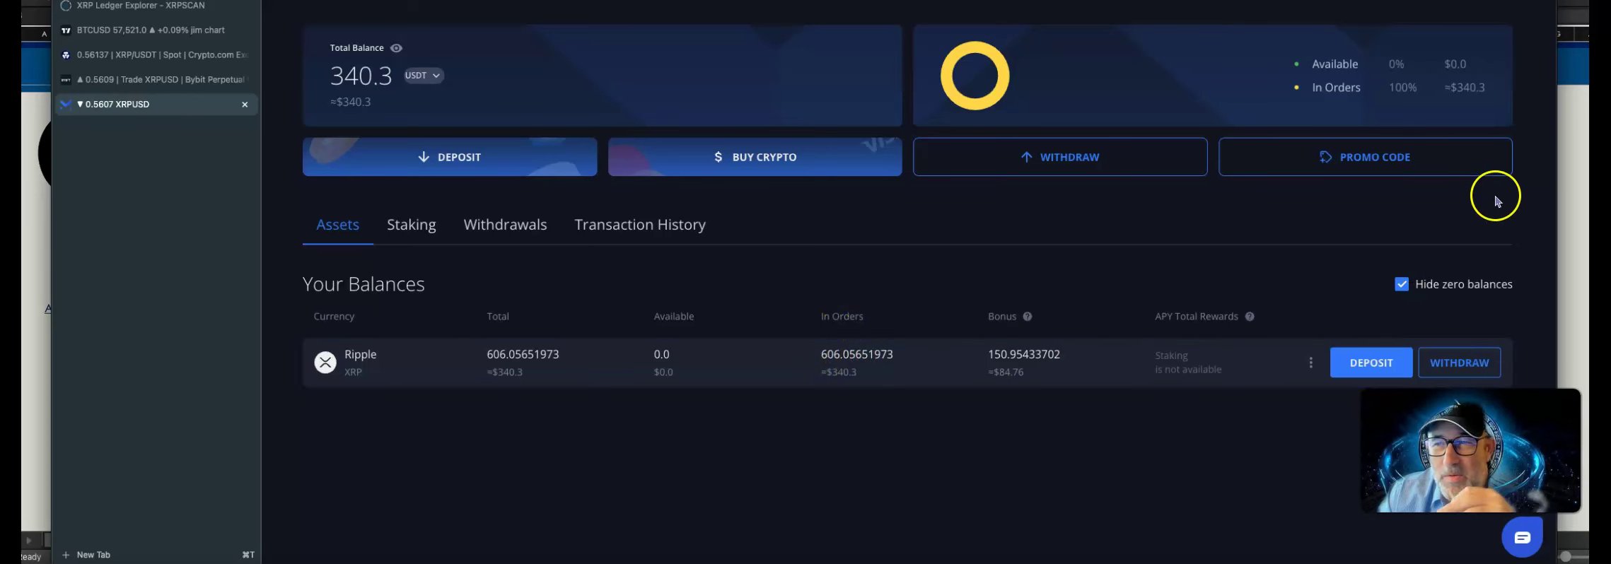
pyautogui.click(1559, 201)
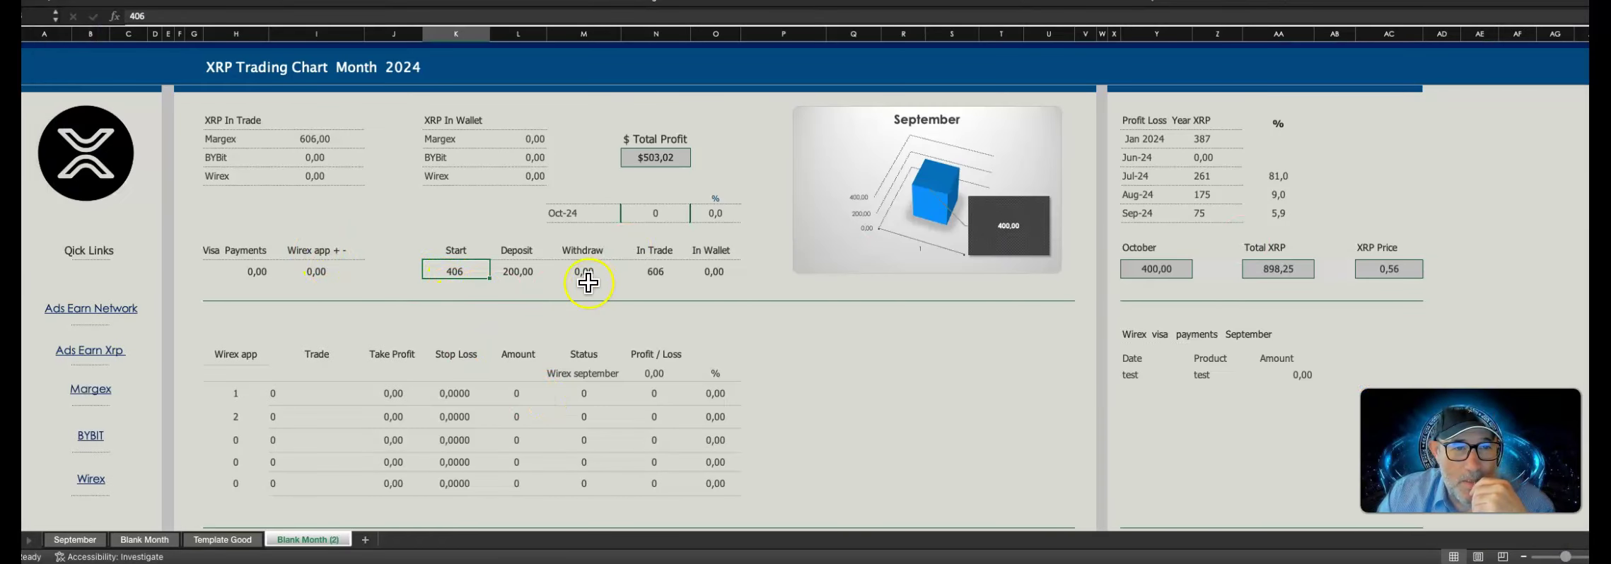
pyautogui.click(657, 213)
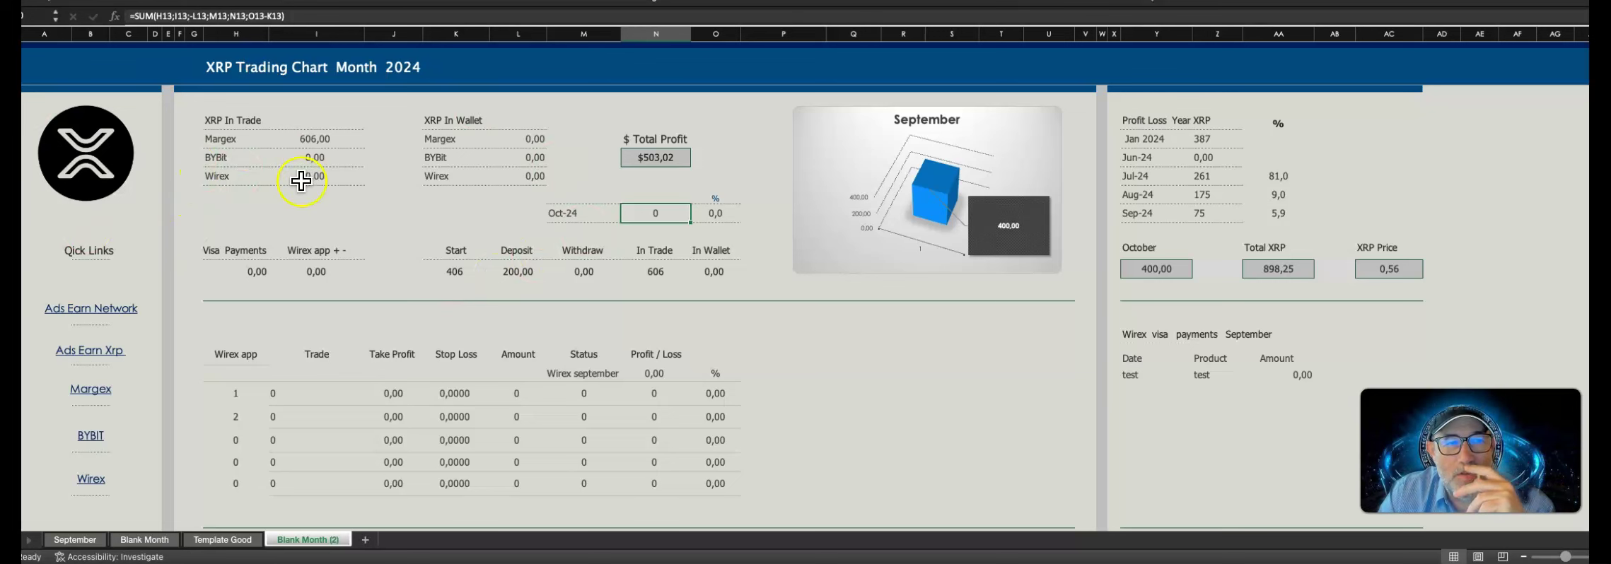
pyautogui.click(322, 139)
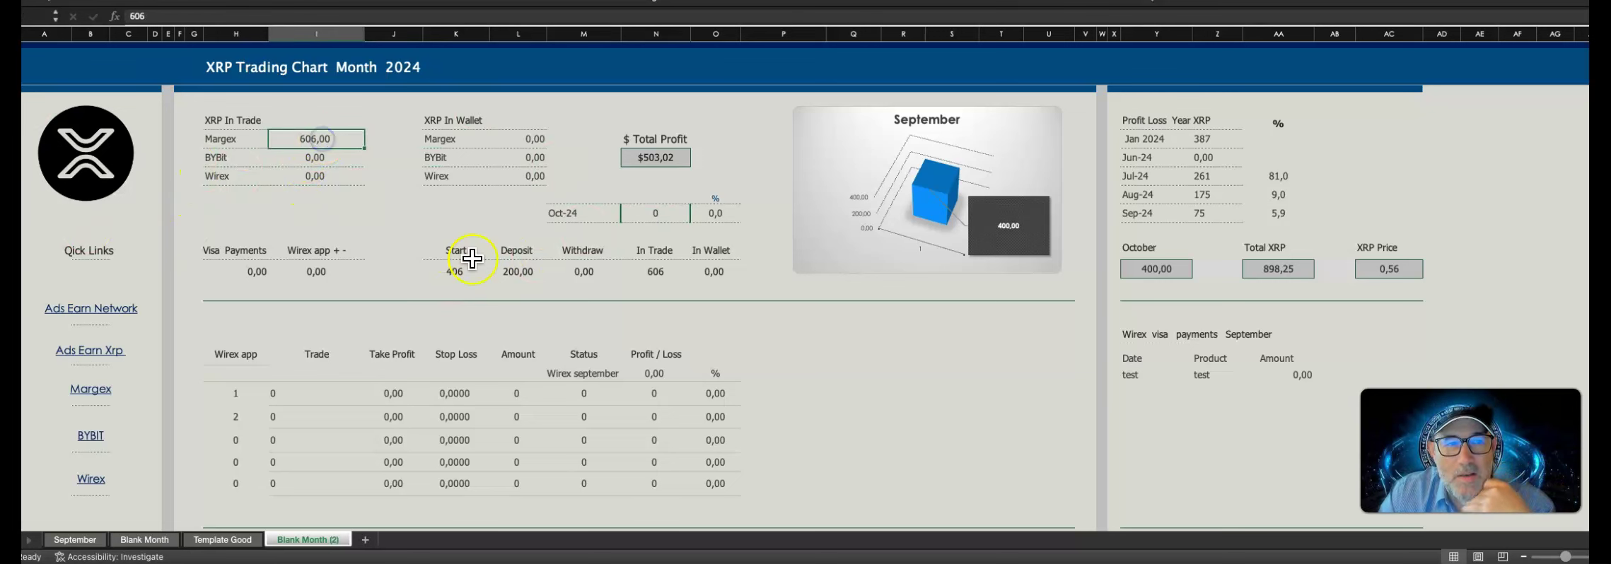
pyautogui.click(533, 138)
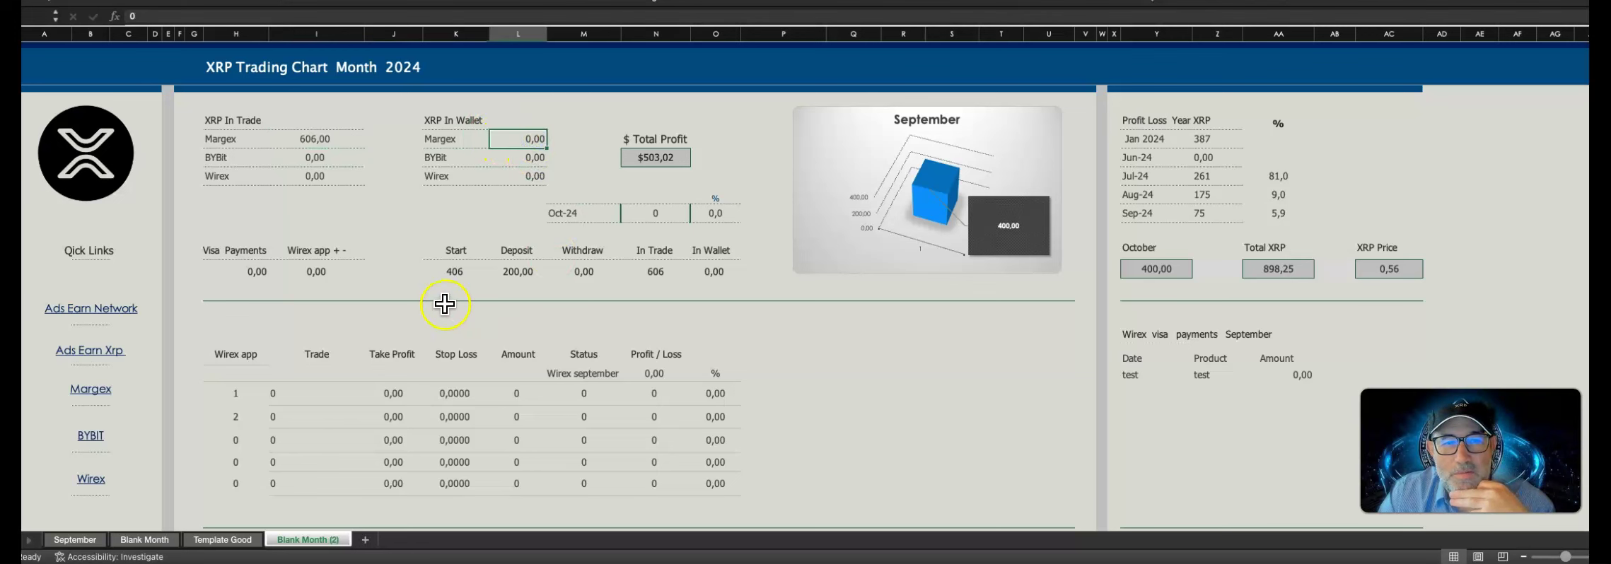
pyautogui.hotkey('ctrl', 'Up')
pyautogui.click(694, 273)
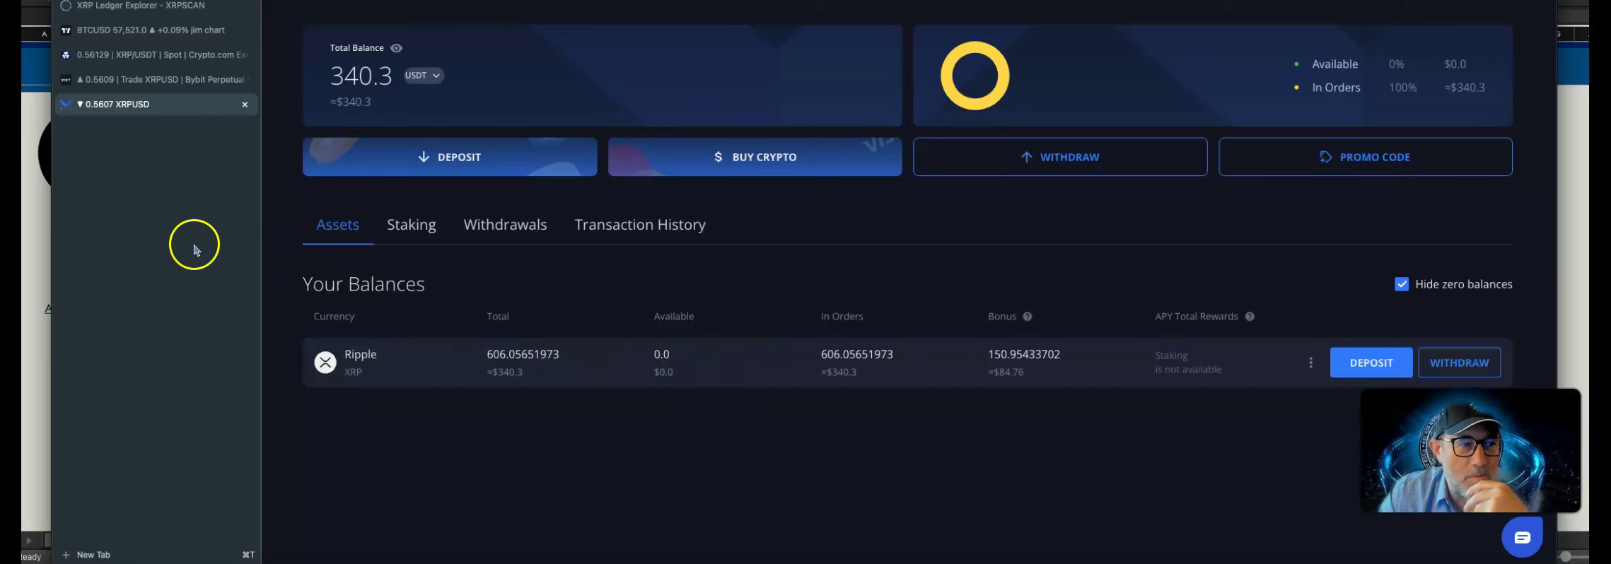
pyautogui.hotkey('ctrl', 'Up')
pyautogui.click(935, 354)
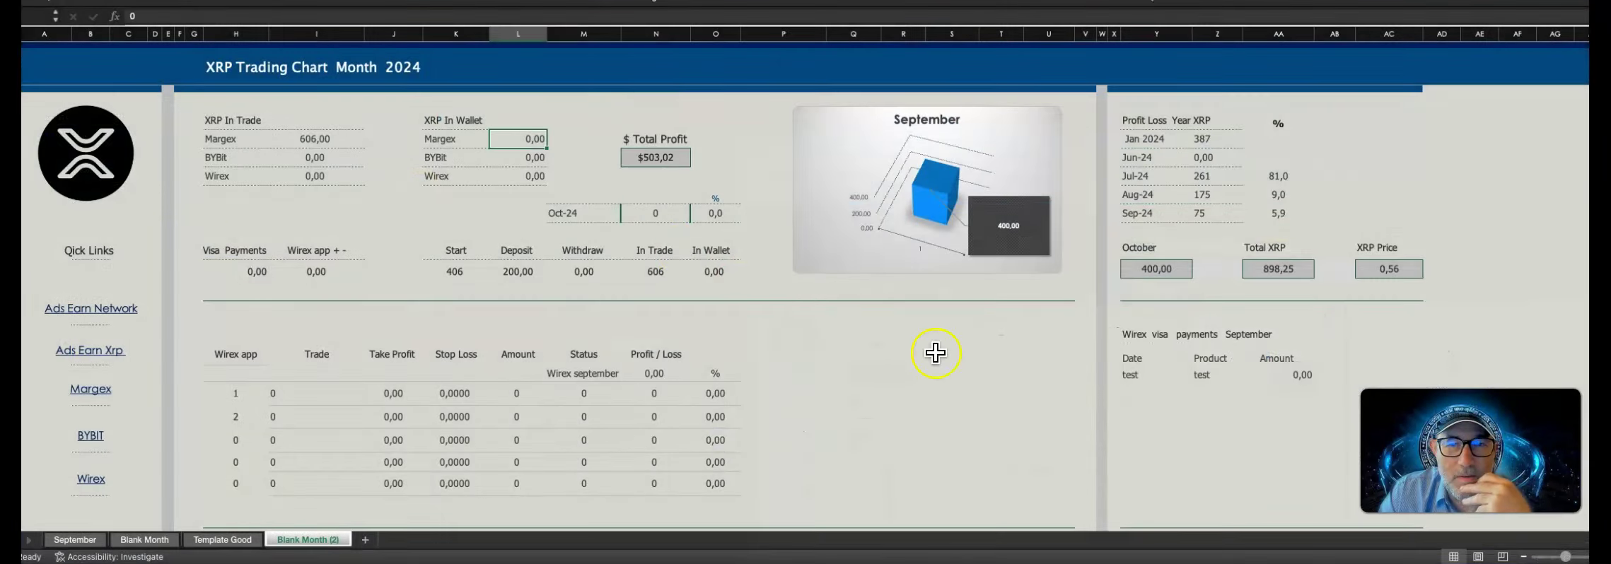
pyautogui.click(660, 218)
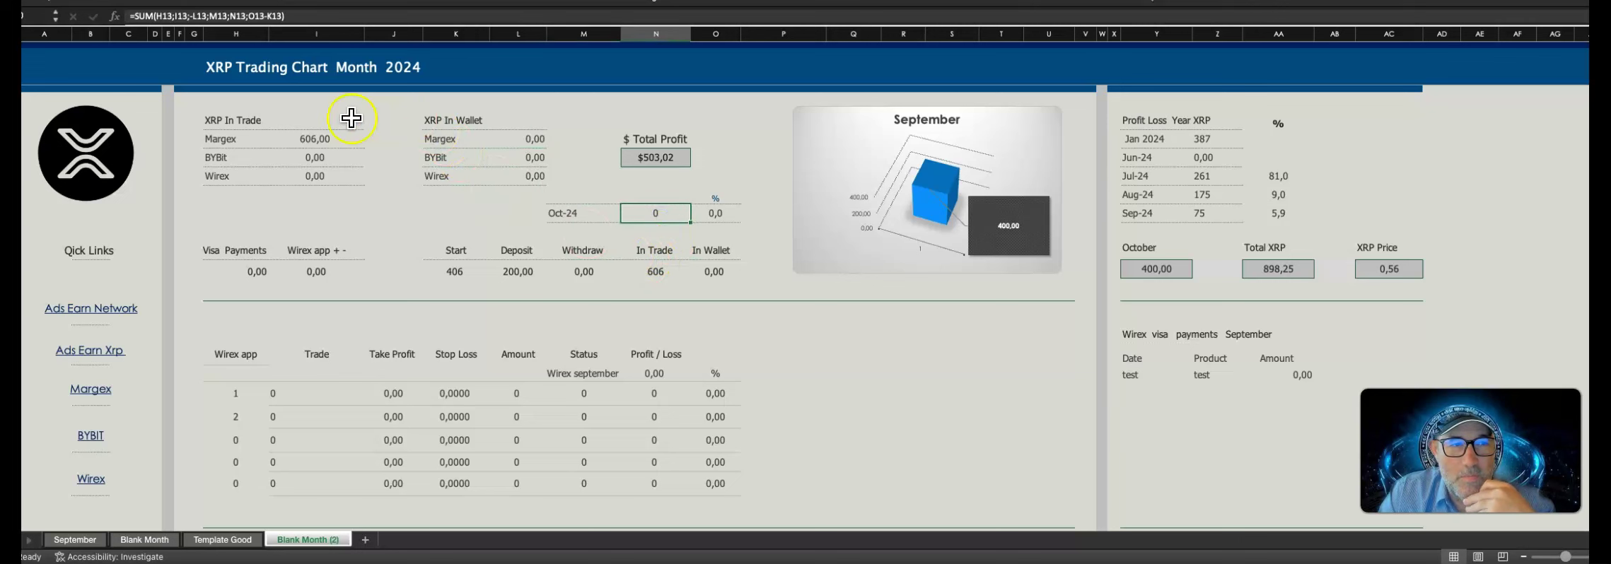
pyautogui.click(311, 139)
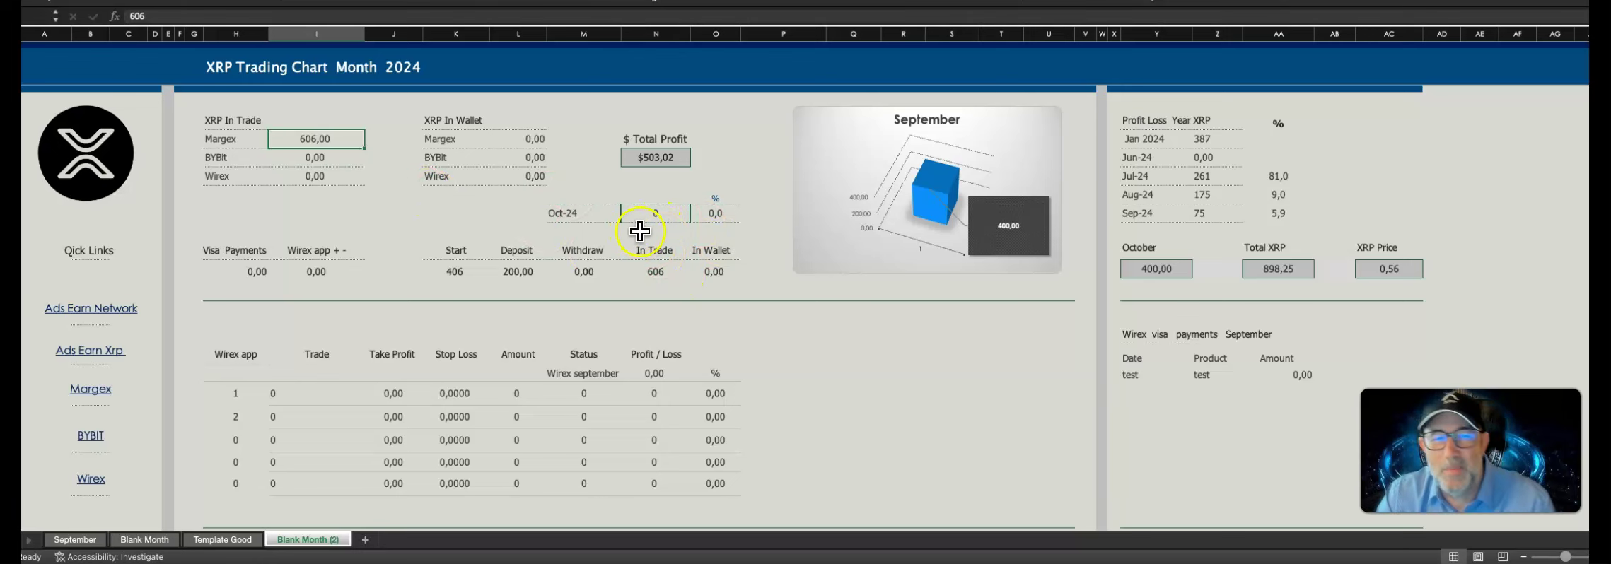
# - Copy the 03/09/24 Margex deposit date into the empty row below it
pyautogui.scroll(-3, 823, 403)
pyautogui.scroll(-5, 823, 403)
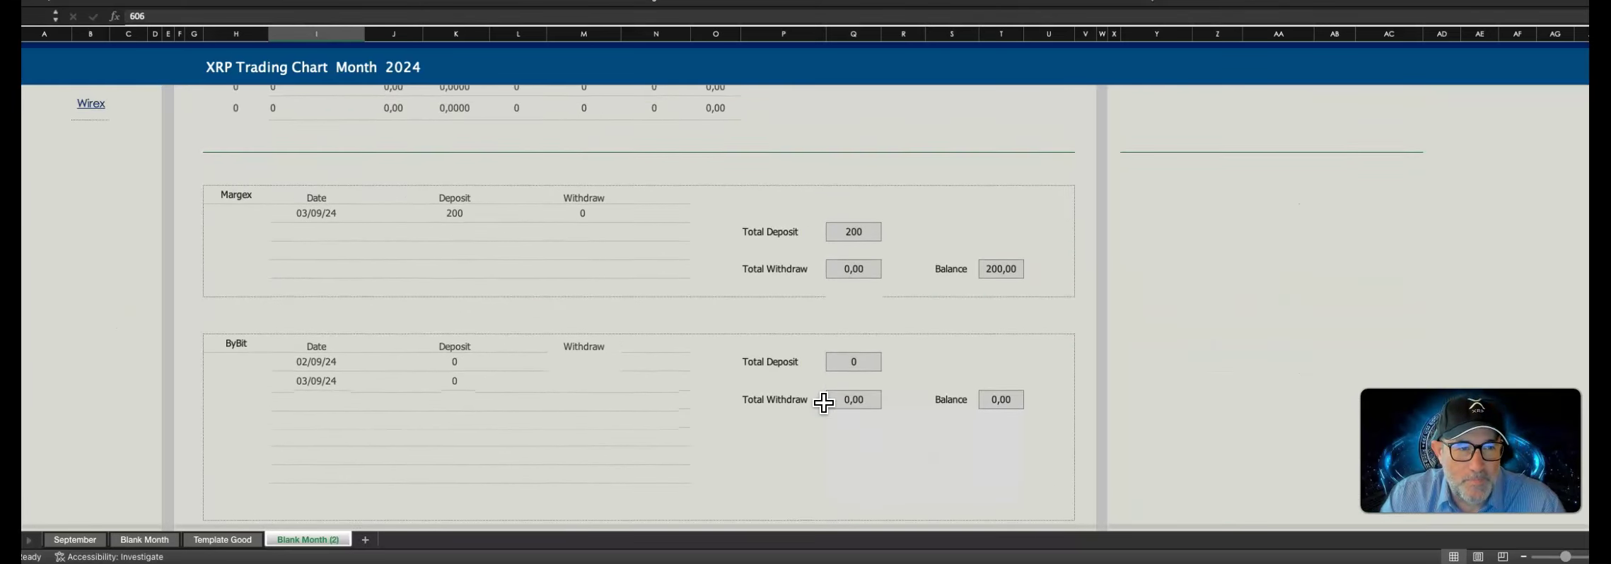
pyautogui.scroll(1, 823, 403)
pyautogui.click(329, 240)
pyautogui.click(342, 228)
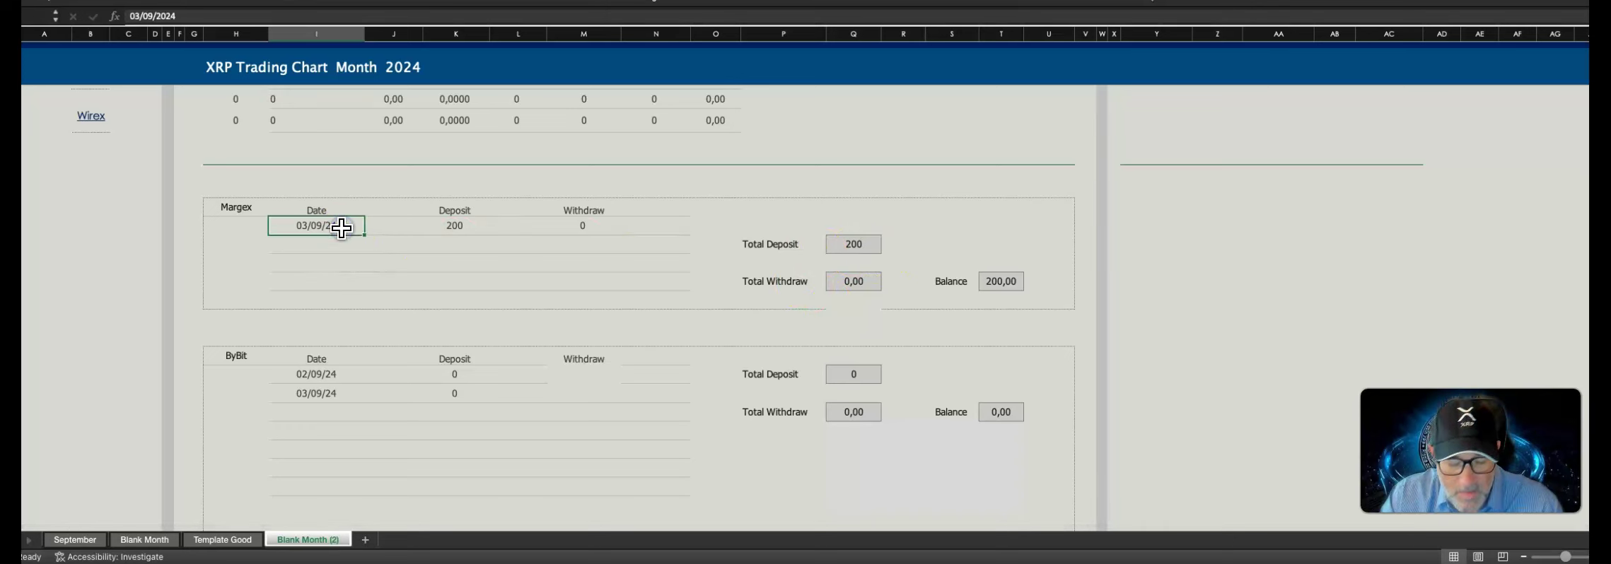
pyautogui.hotkey('ctrl', 'c')
pyautogui.click(331, 244)
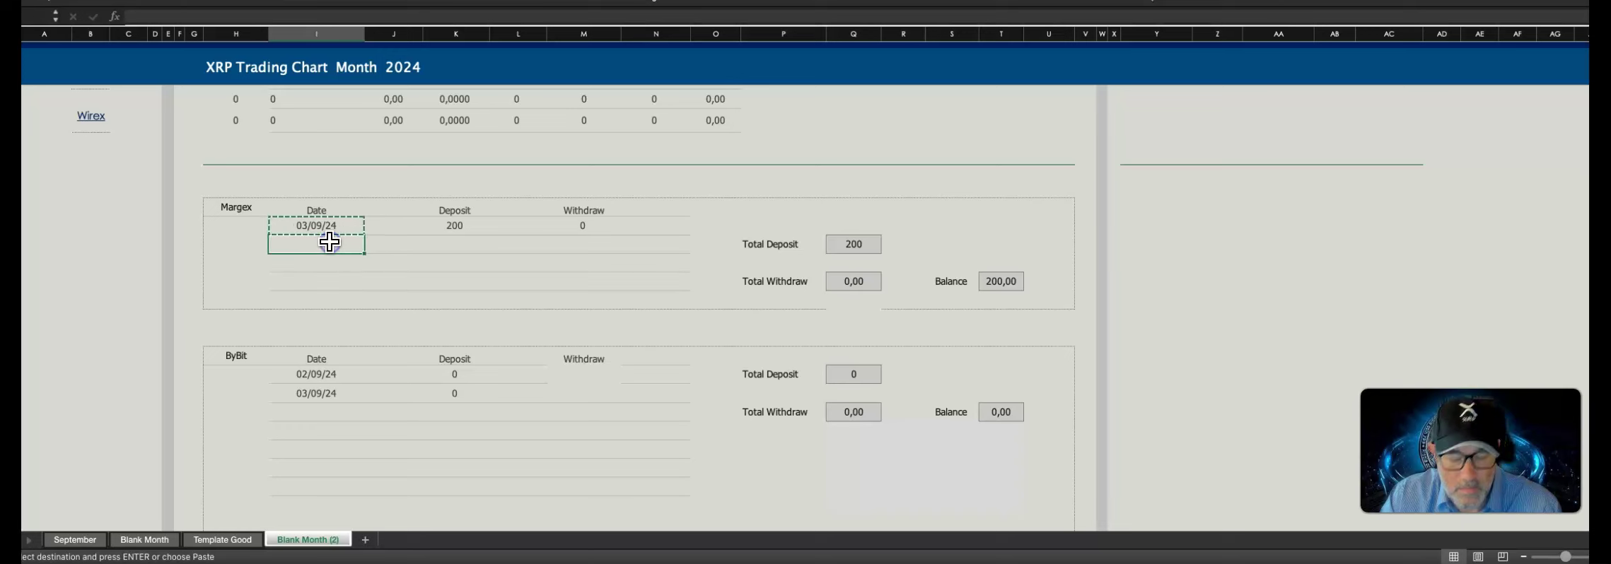
pyautogui.hotkey('ctrl', 'v')
# - Enter a 400 deposit in the Margex Deposit cell below 200
pyautogui.click(480, 244)
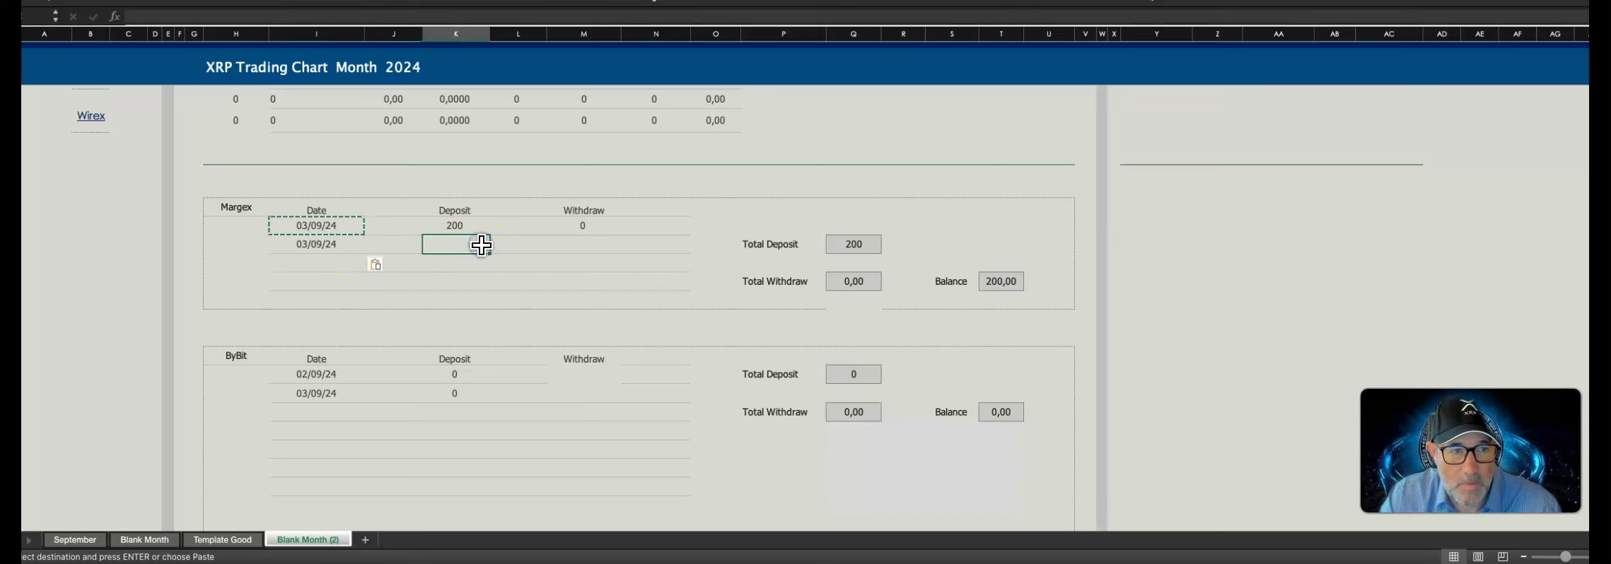
pyautogui.write('4')
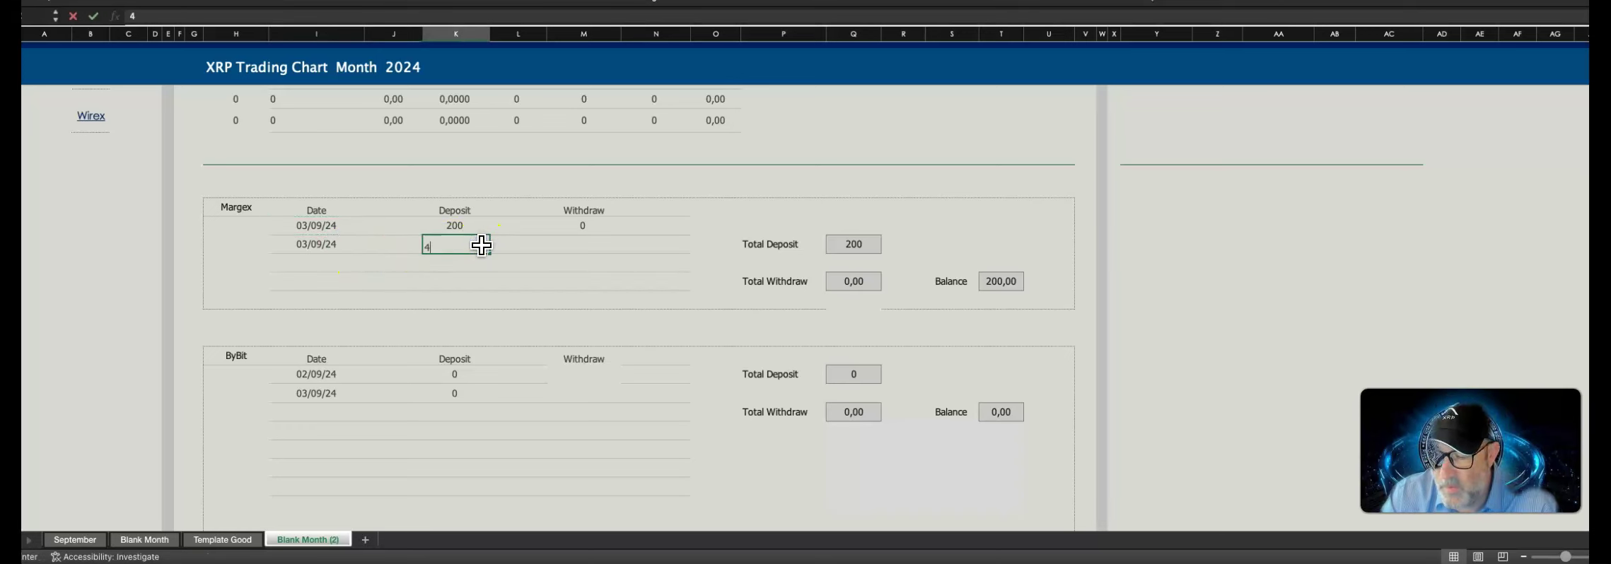
pyautogui.click(494, 264)
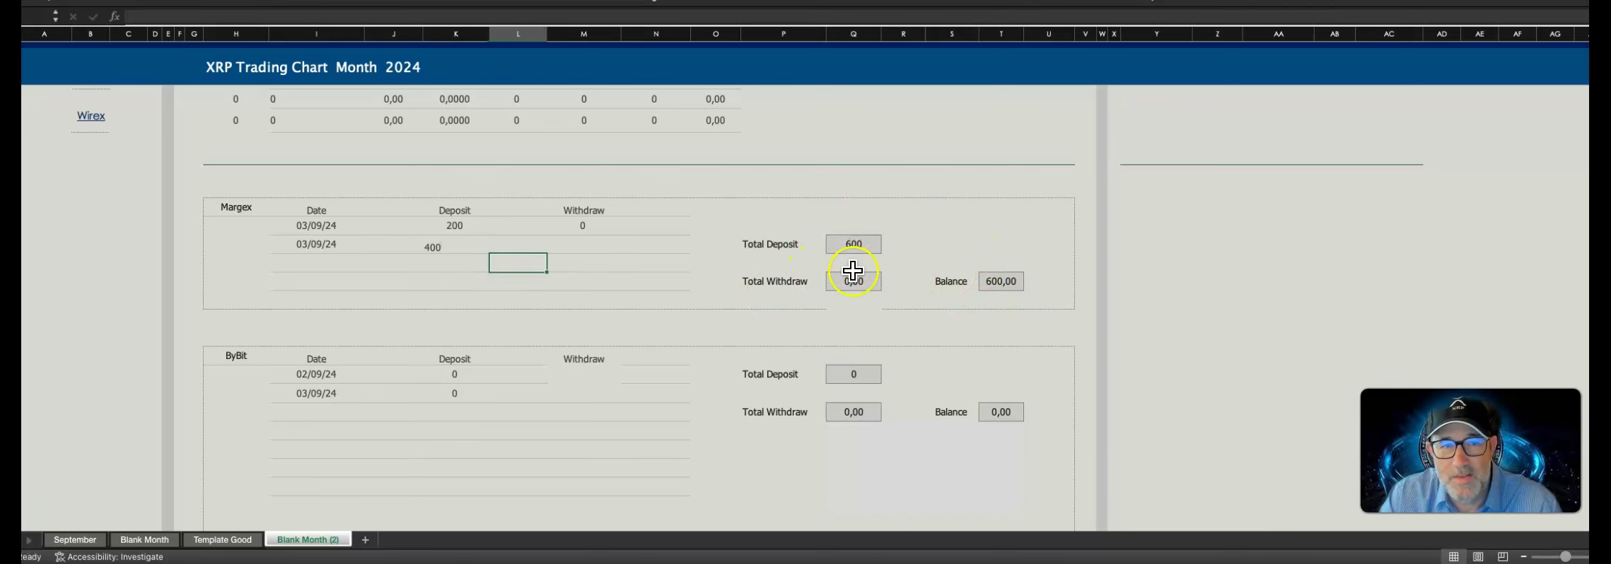
pyautogui.scroll(5, 778, 268)
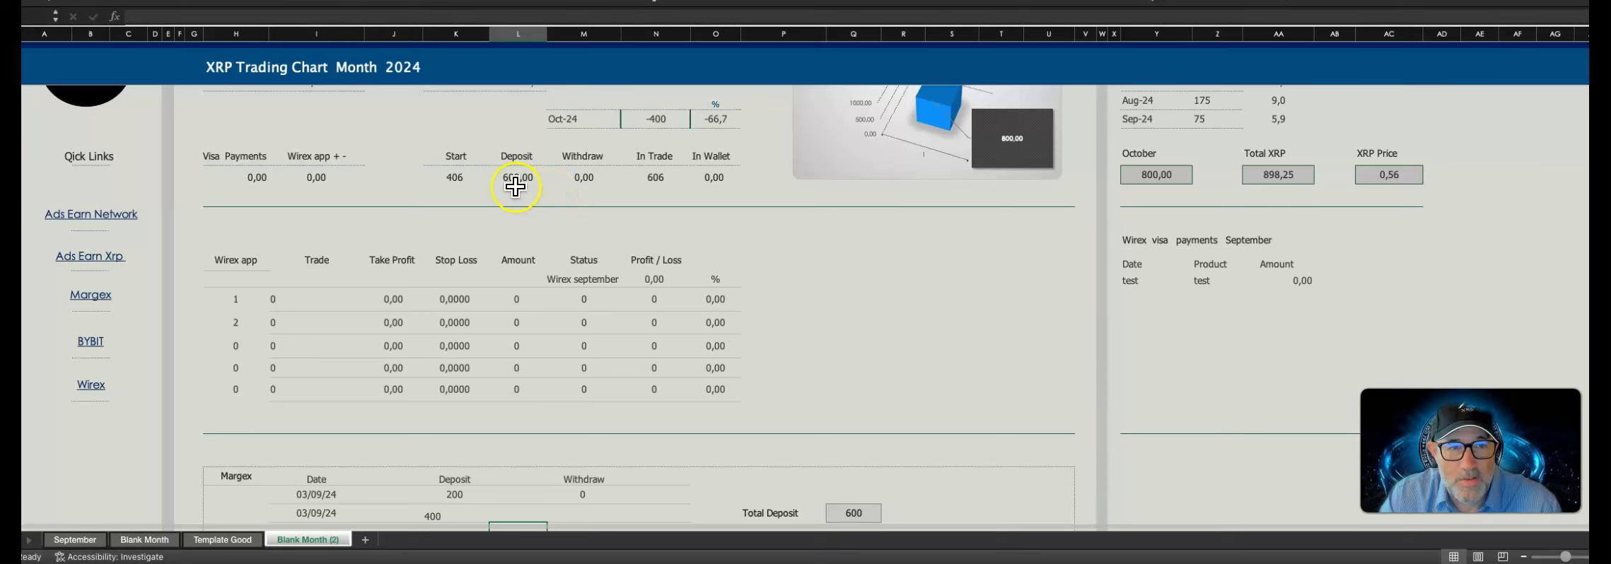
# - Enter 400 as the Margex XRP In Wallet amount
pyautogui.scroll(2, 537, 212)
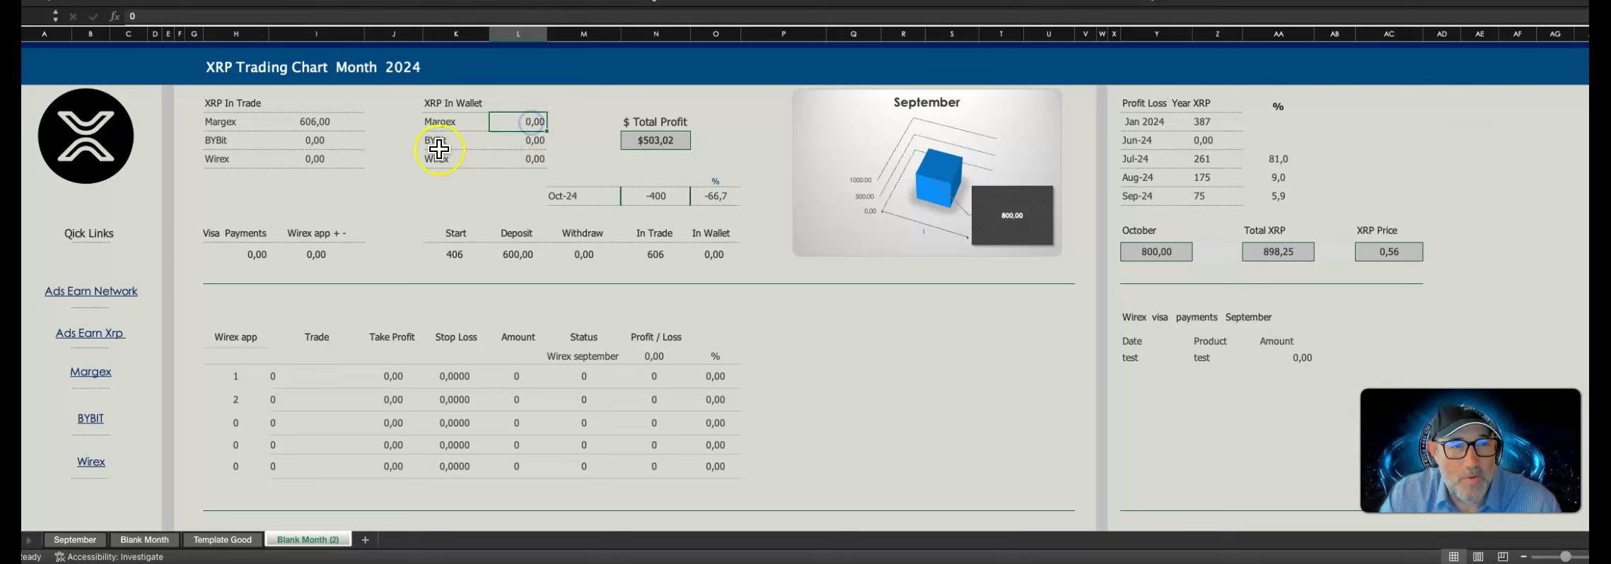
pyautogui.write('4')
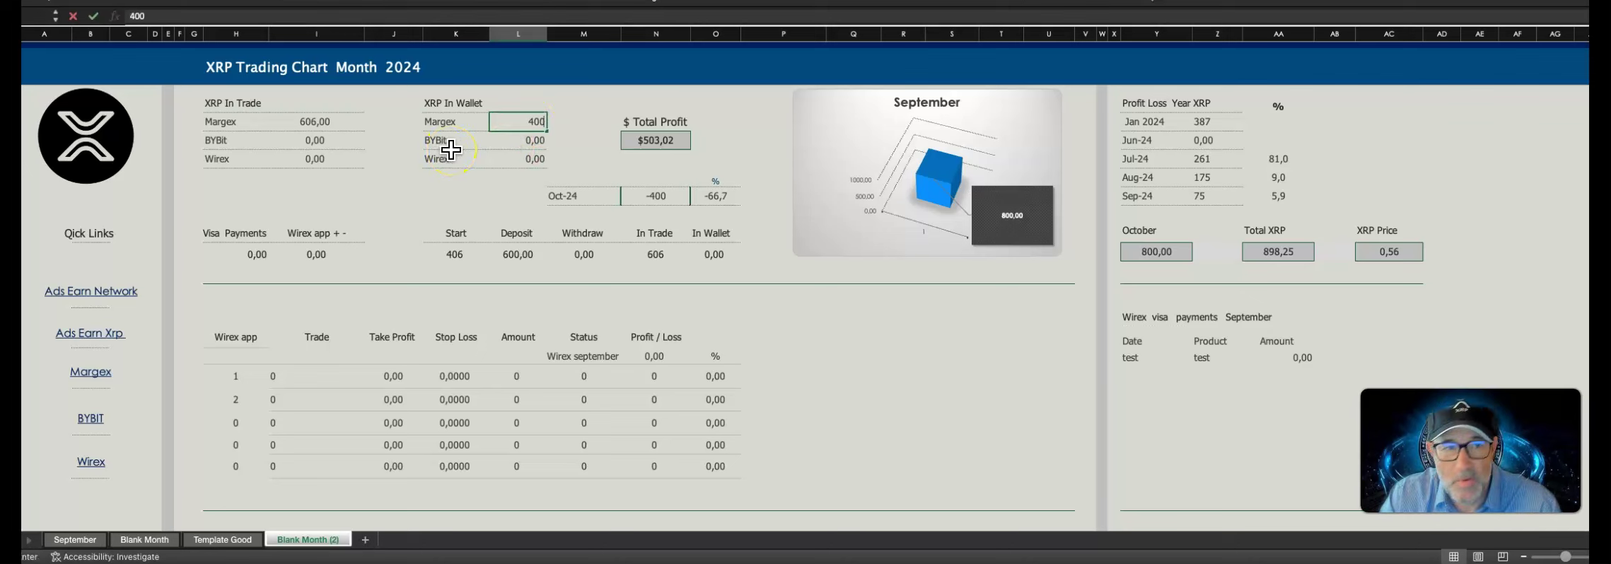
pyautogui.click(596, 139)
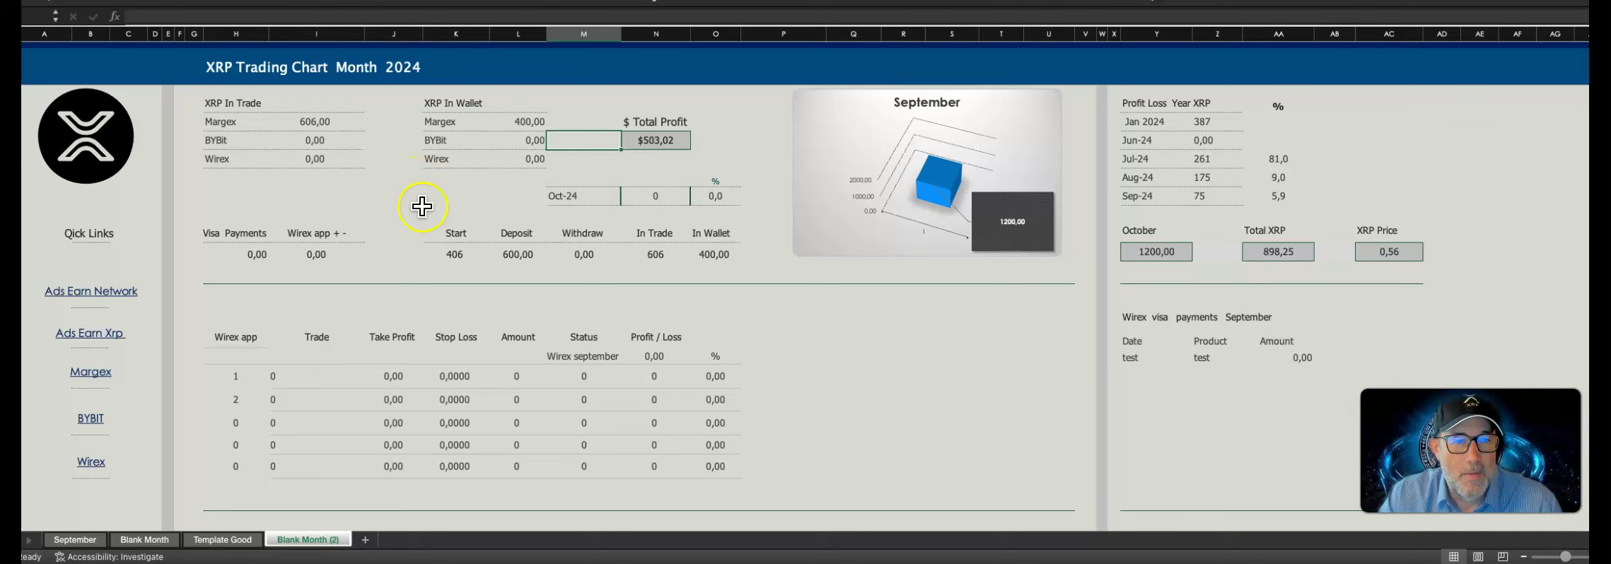
# - Change the Margex in-trade value from 606 to 1006, undoing a mistaken 1606
pyautogui.doubleClick(306, 122)
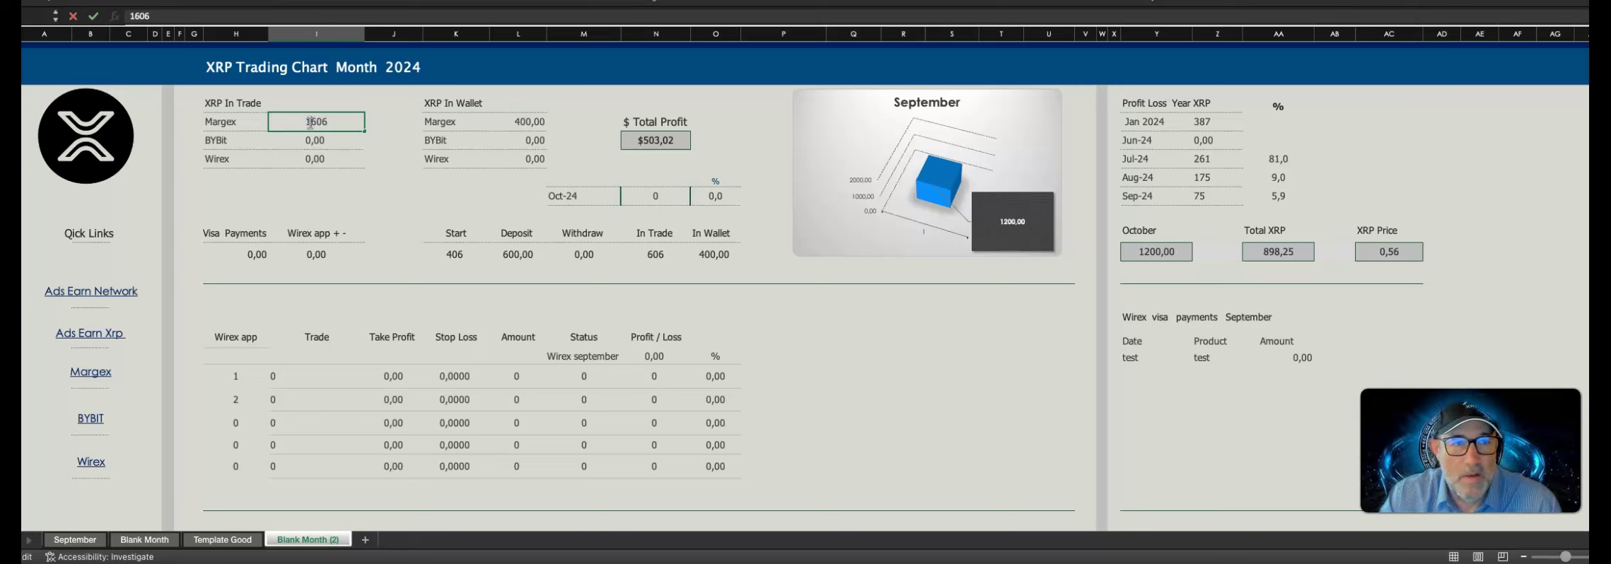
pyautogui.press('Return')
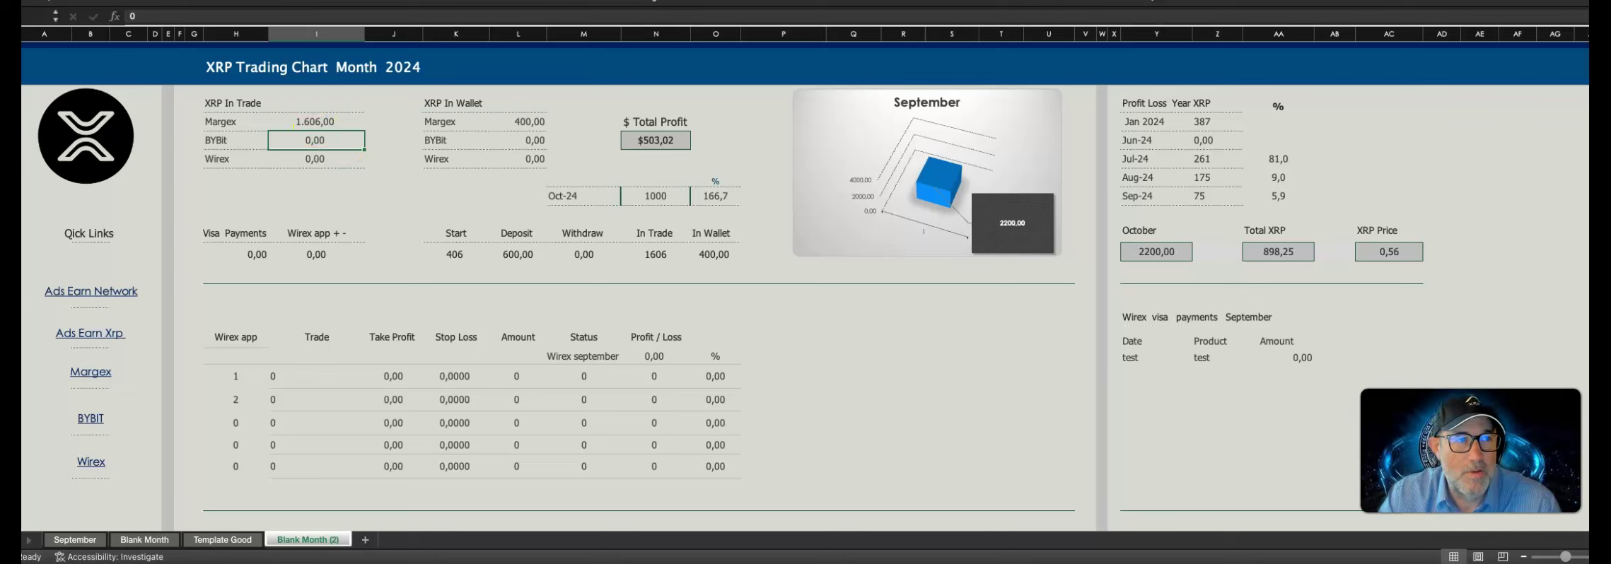
pyautogui.press('super+z')
pyautogui.doubleClick(317, 121)
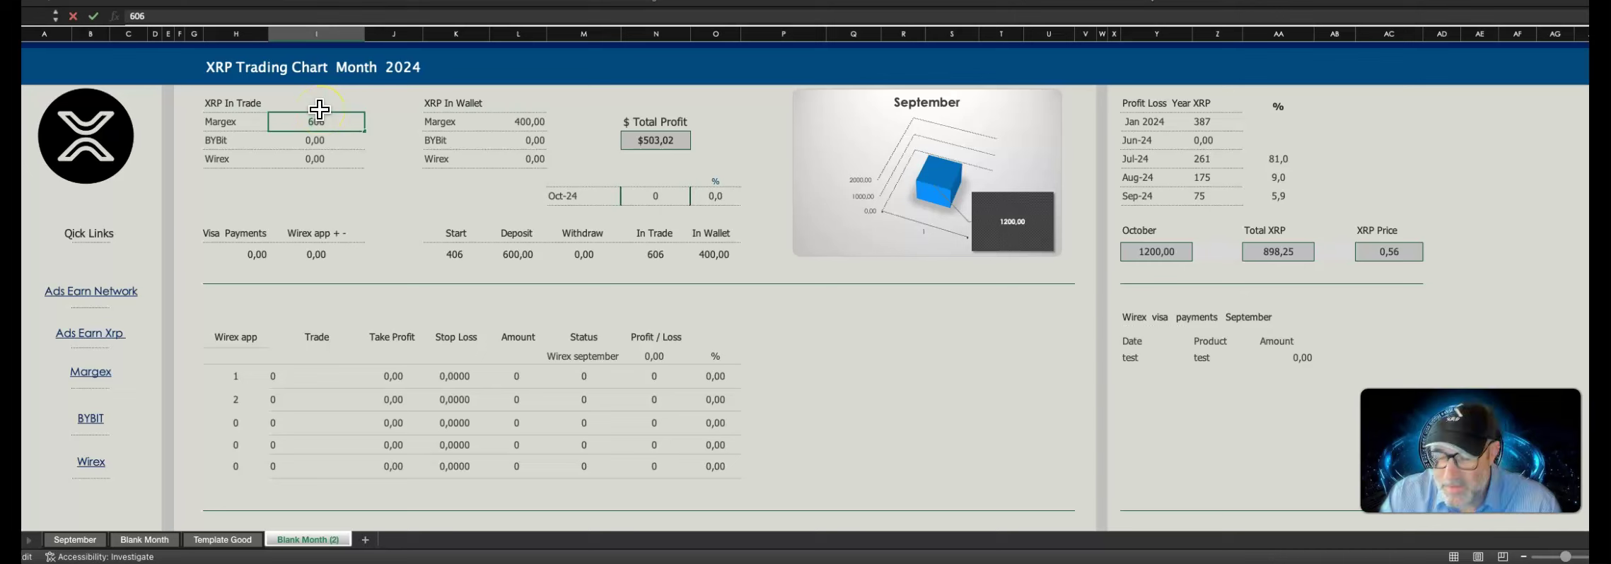
pyautogui.click(395, 145)
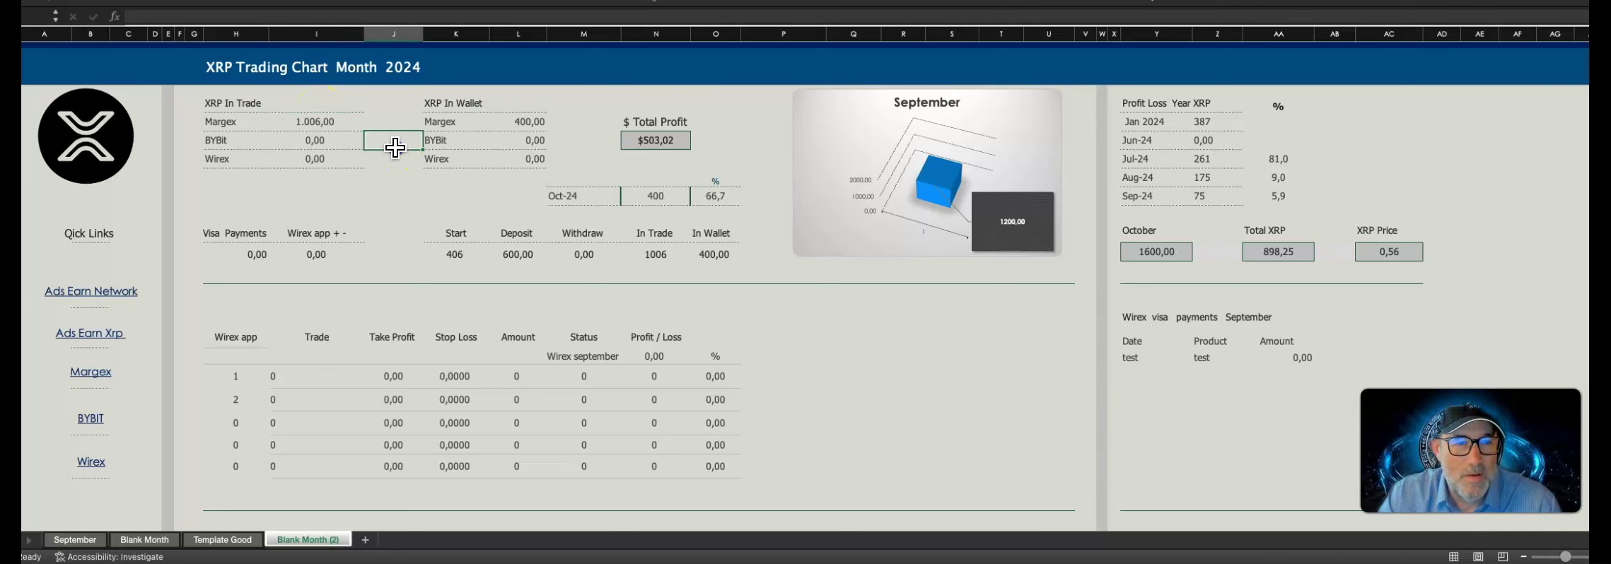
# - Set the Margex wallet amount to 0 and inspect the Oct-24 profit formula
pyautogui.click(513, 123)
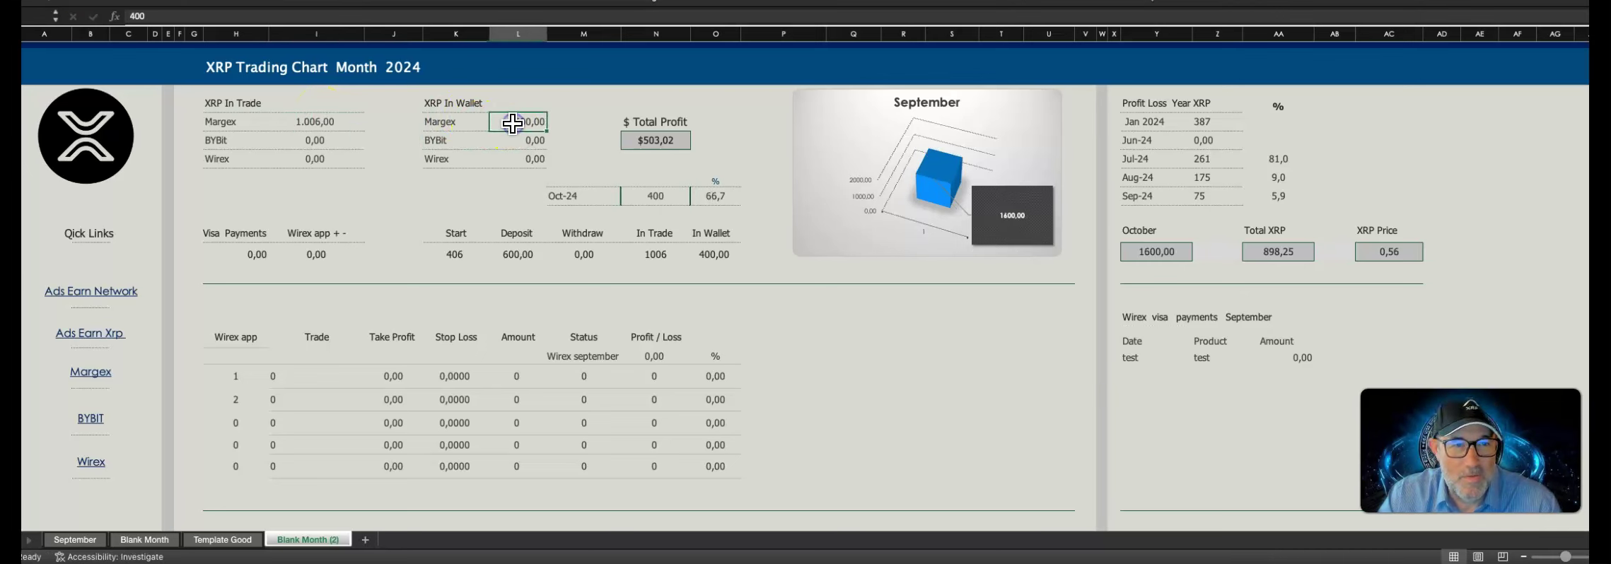
pyautogui.write('0')
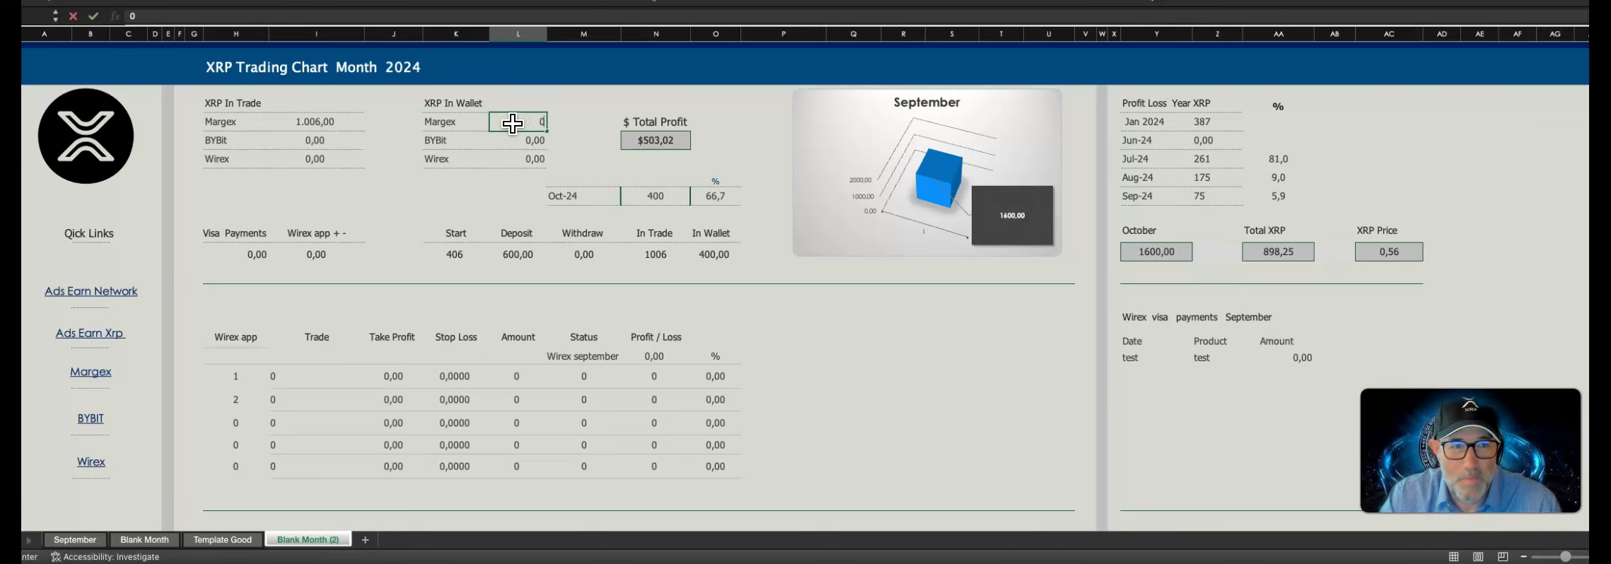
pyautogui.click(565, 126)
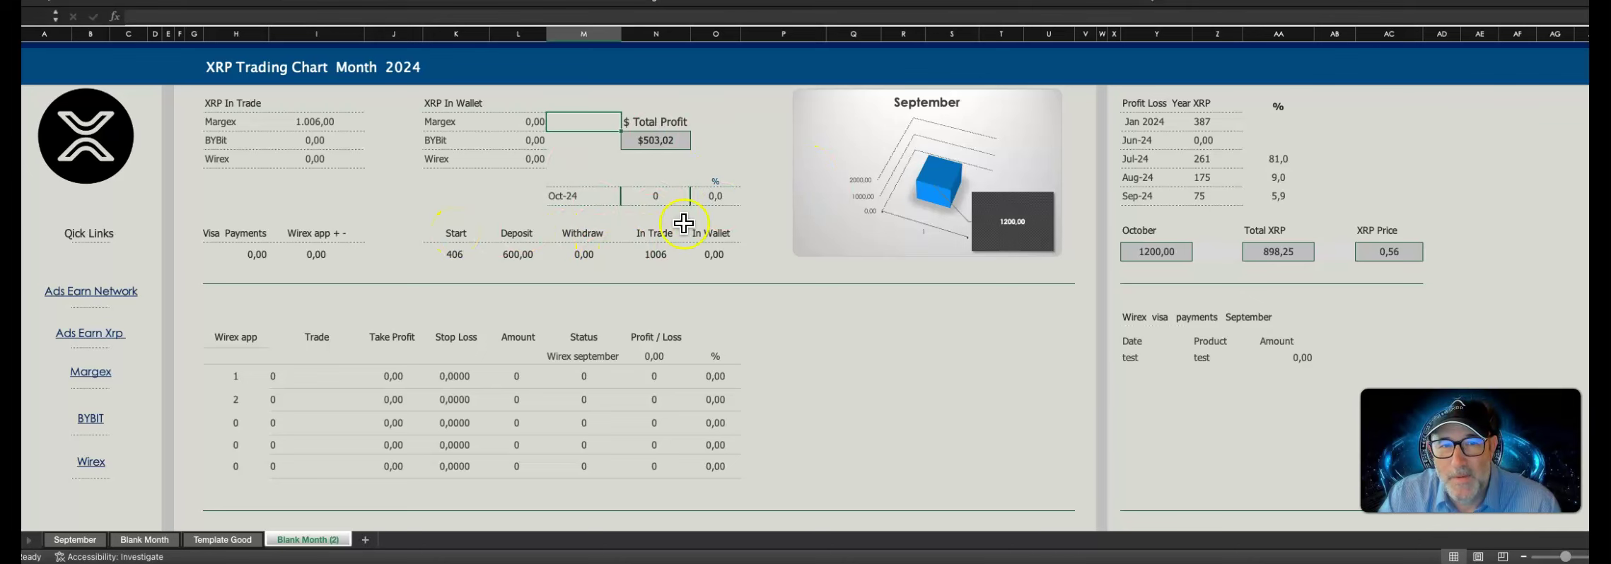
pyautogui.click(483, 179)
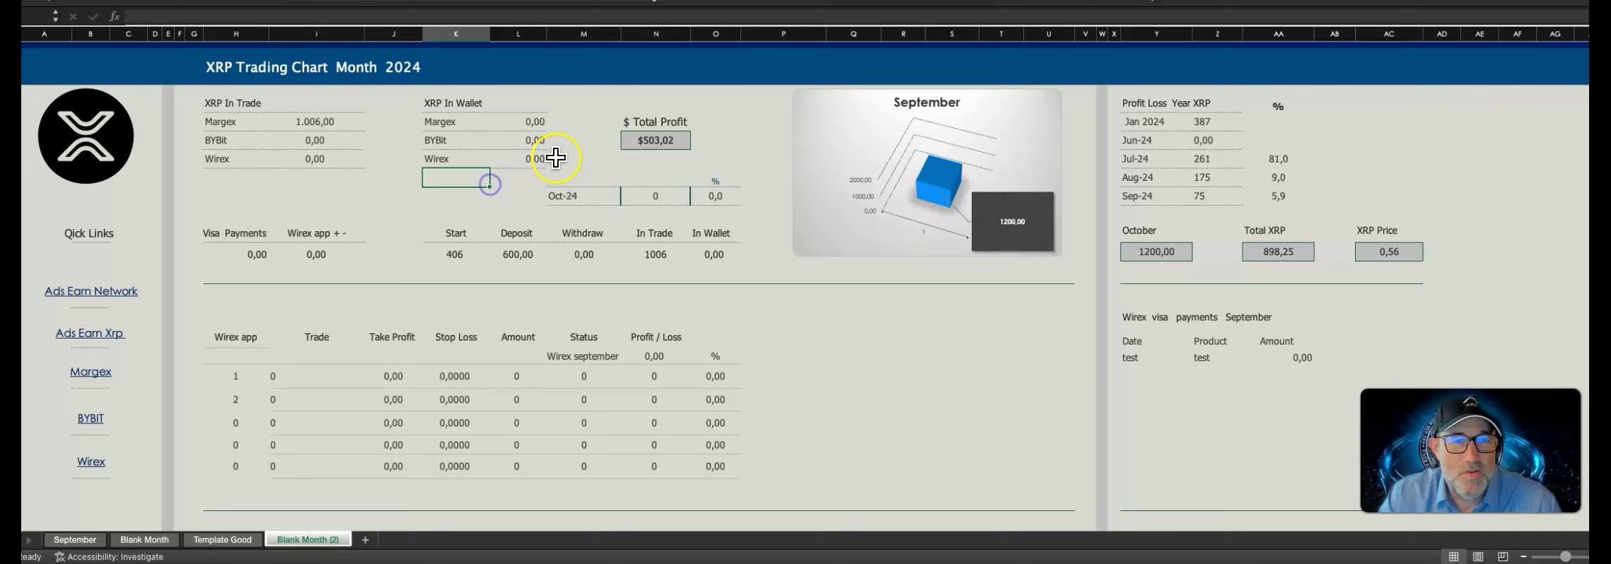
pyautogui.click(328, 124)
pyautogui.click(527, 121)
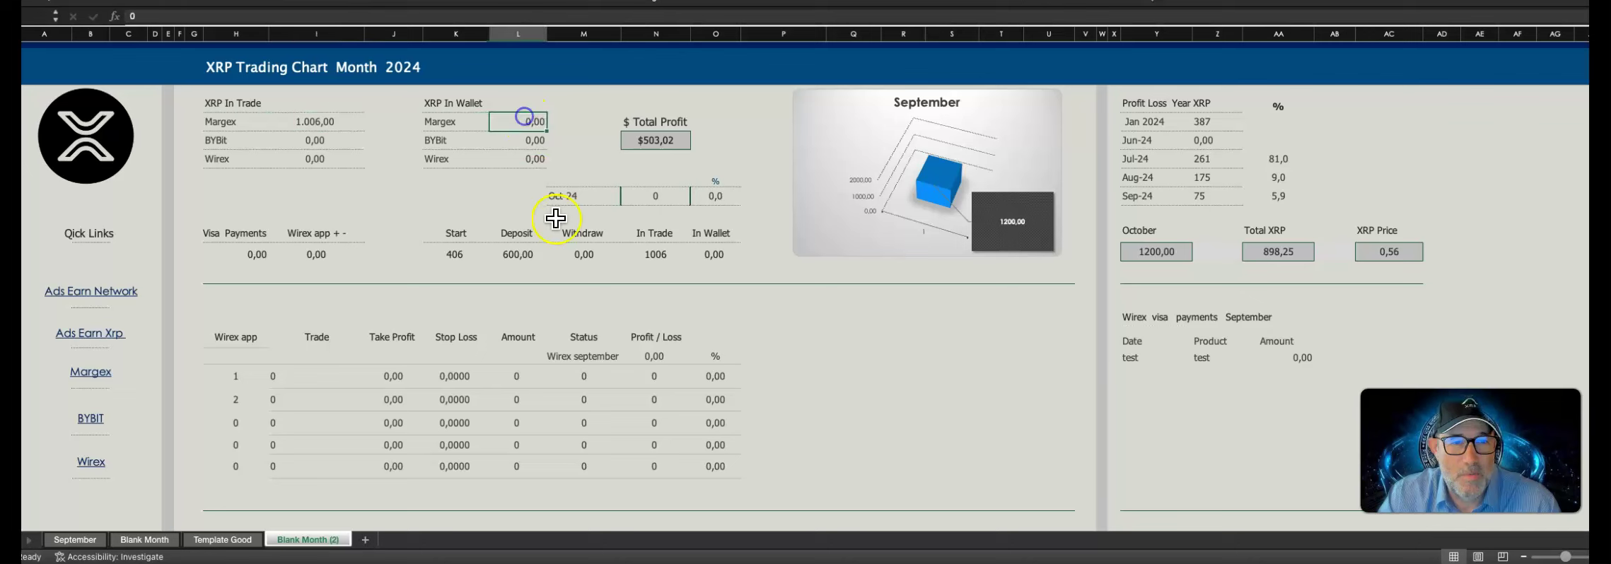
pyautogui.click(668, 197)
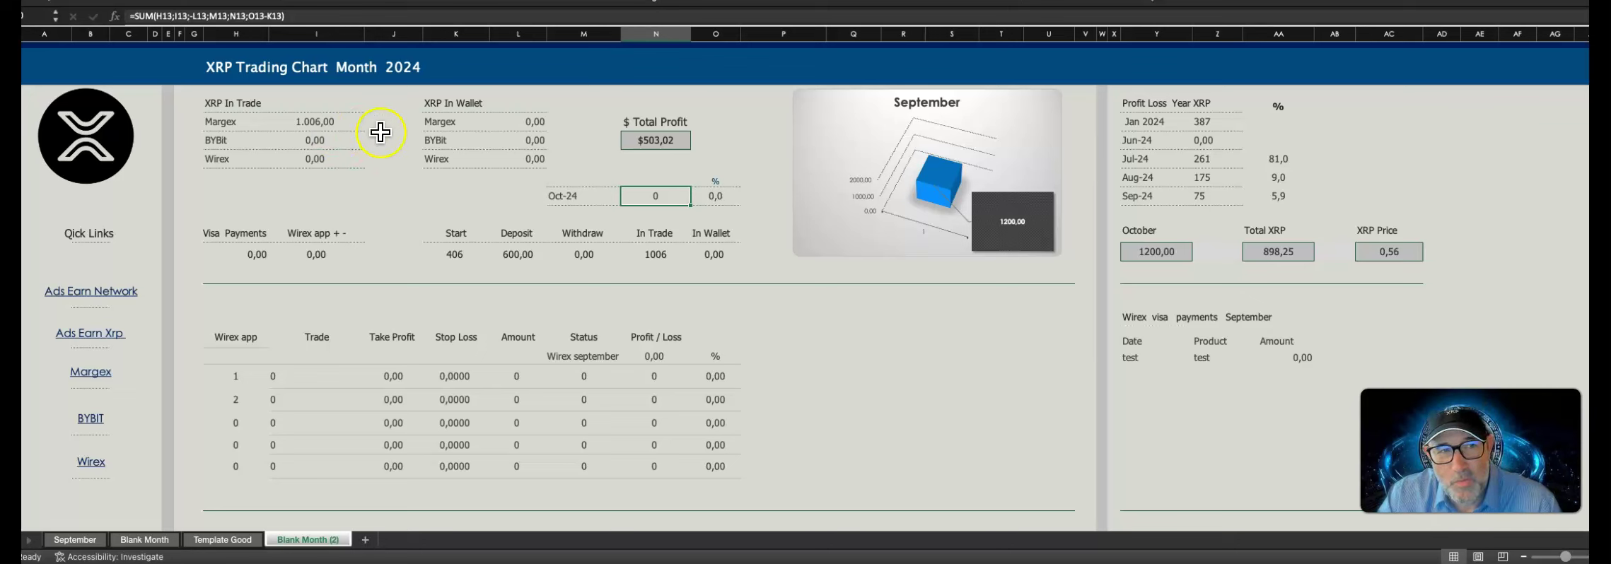
# - Set Margex to 800 in trade and 206 in wallet
pyautogui.click(334, 126)
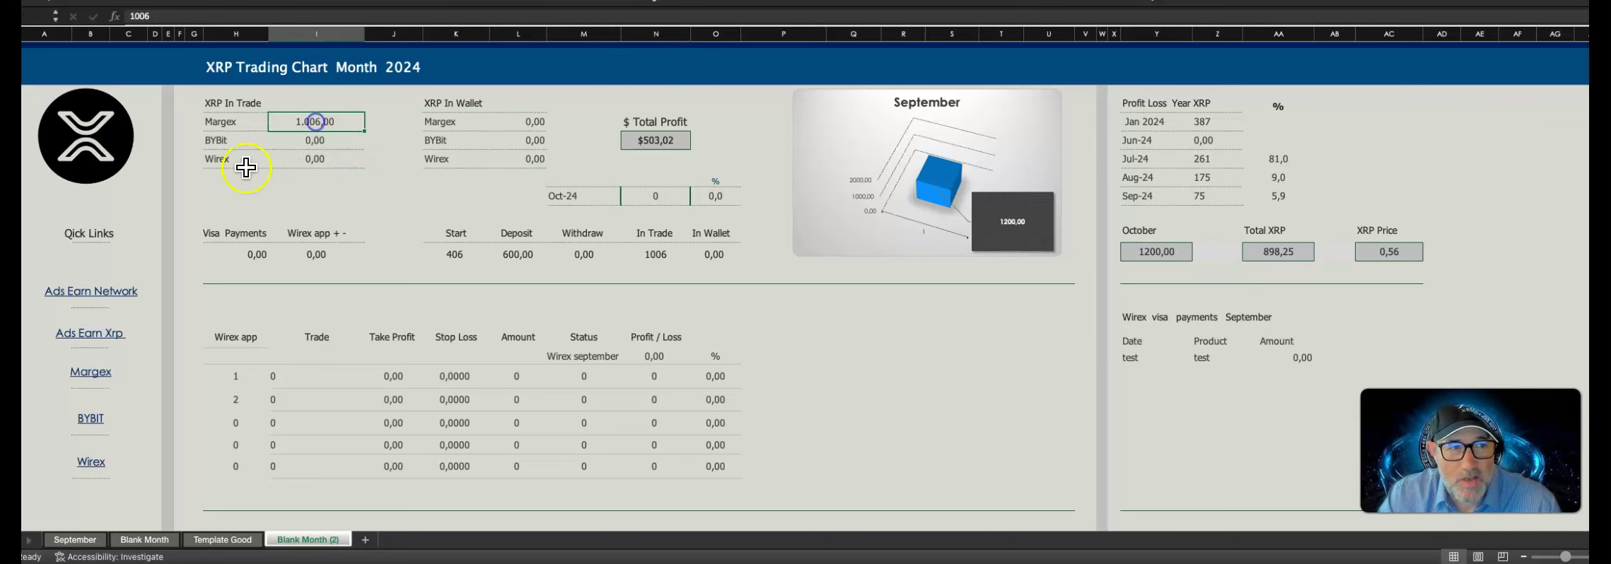
pyautogui.click(509, 124)
pyautogui.click(316, 125)
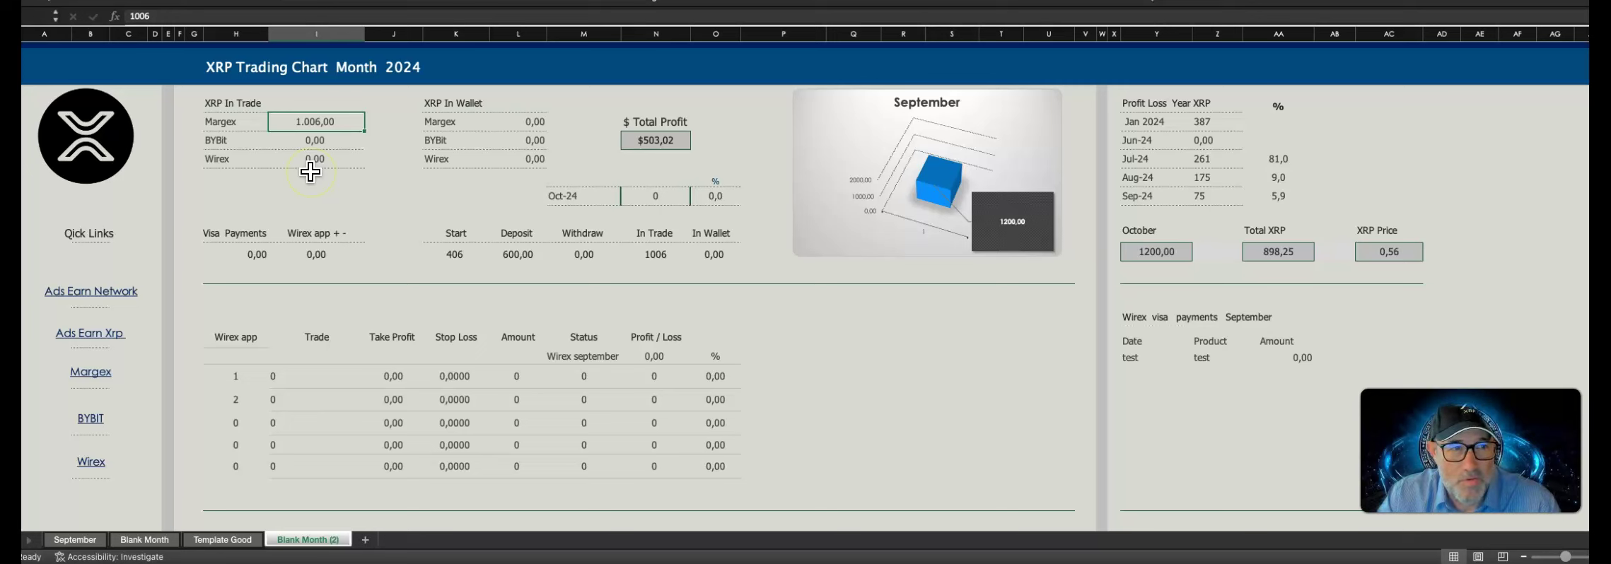
pyautogui.write('80')
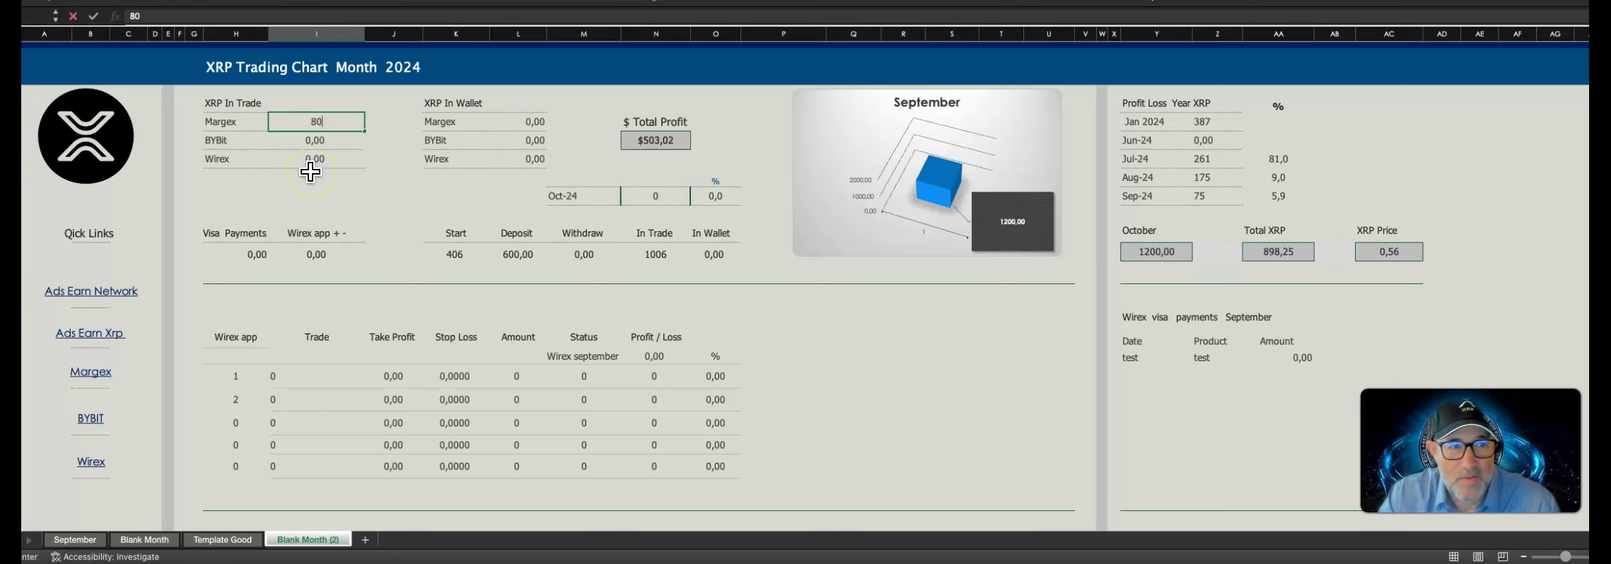
pyautogui.write('0')
pyautogui.click(445, 134)
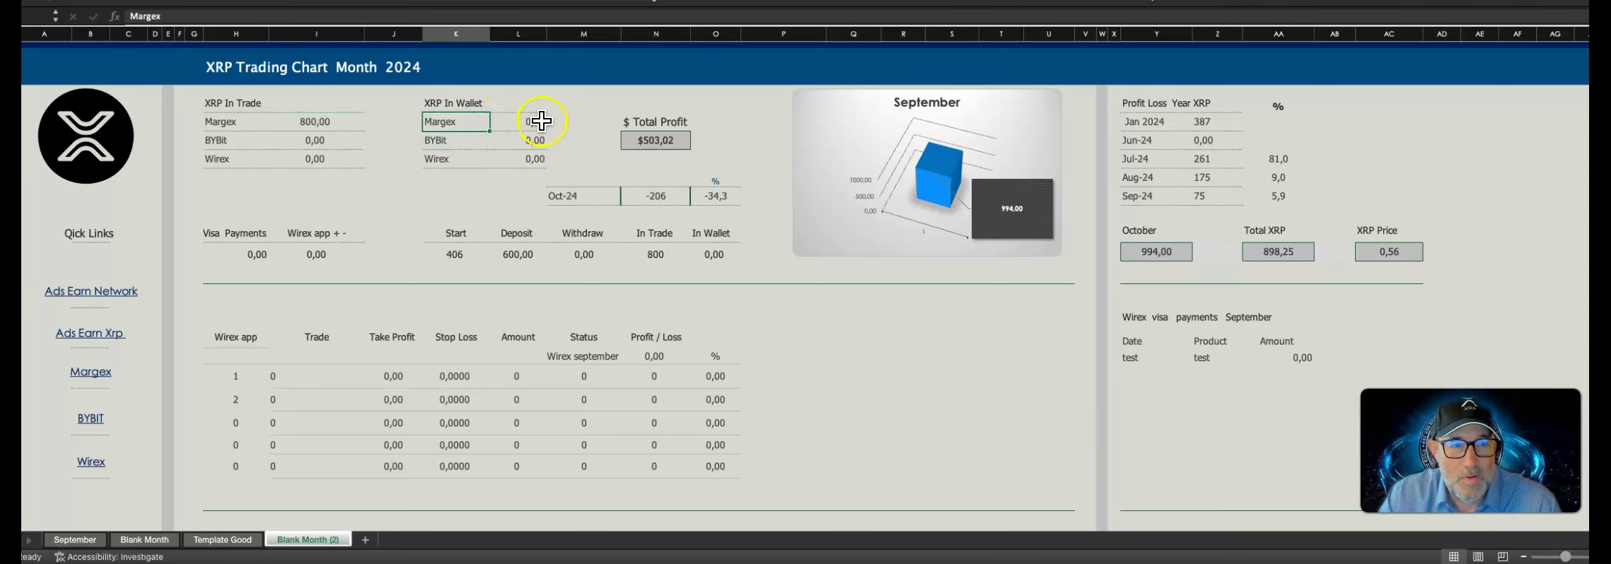
pyautogui.click(537, 121)
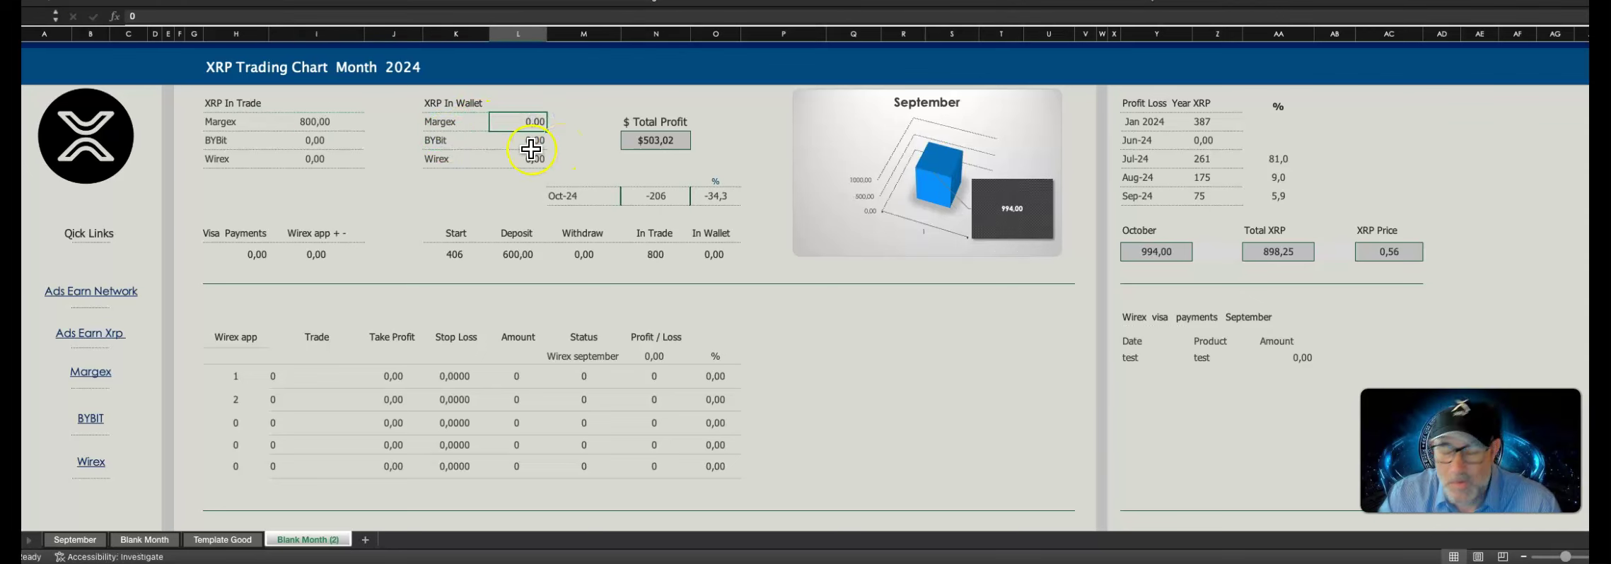
pyautogui.write('206')
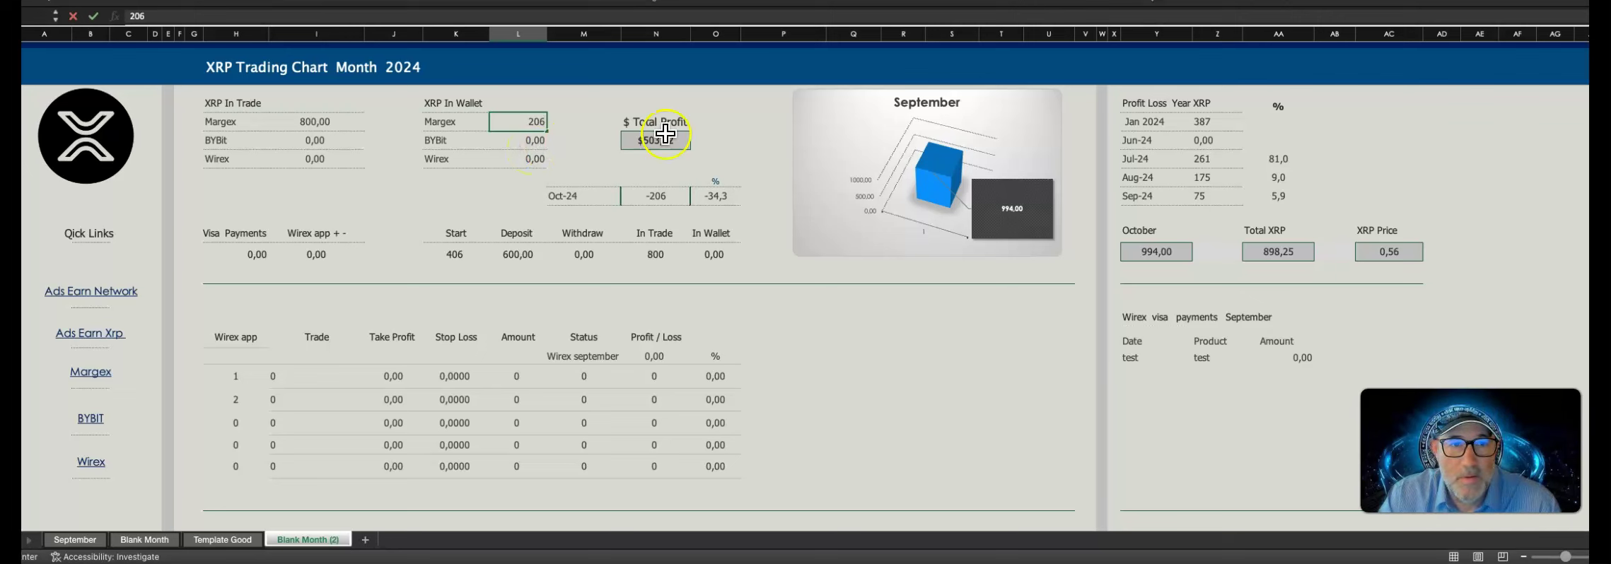
pyautogui.click(612, 147)
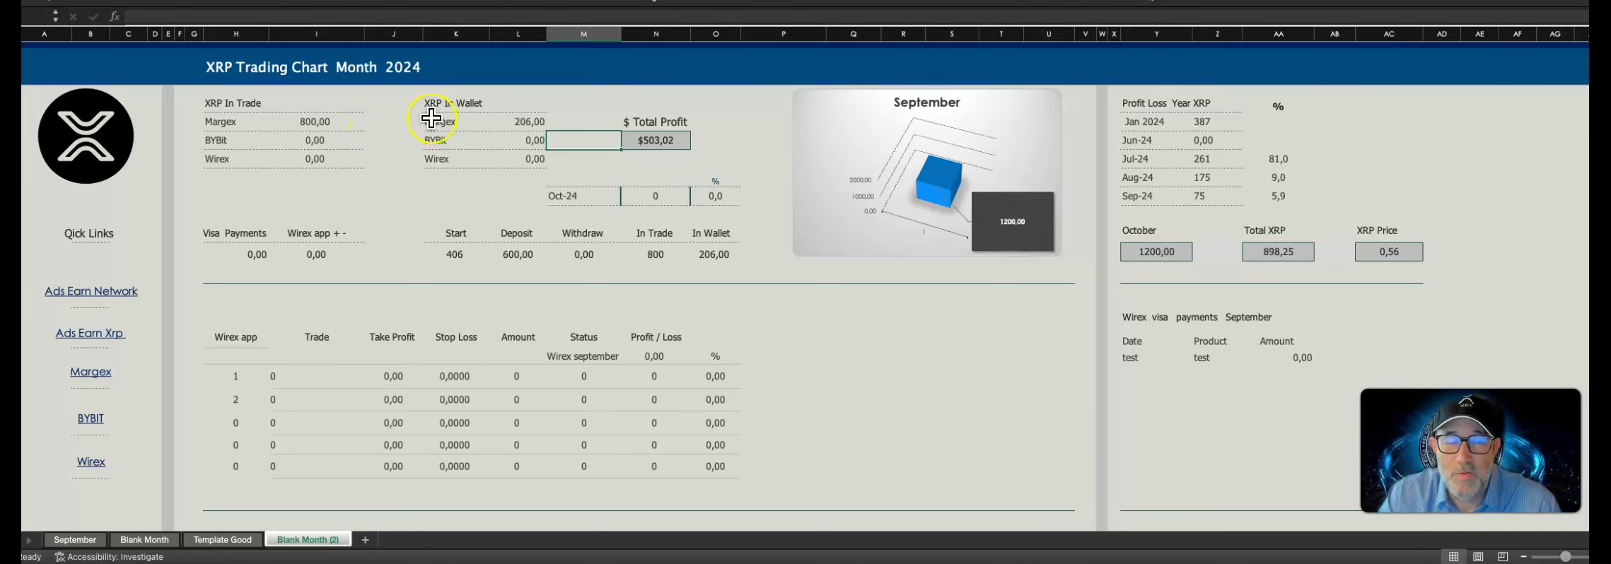
# - Correct the Margex wallet amount to 236 and check the Oct-24 profit formula
pyautogui.doubleClick(528, 121)
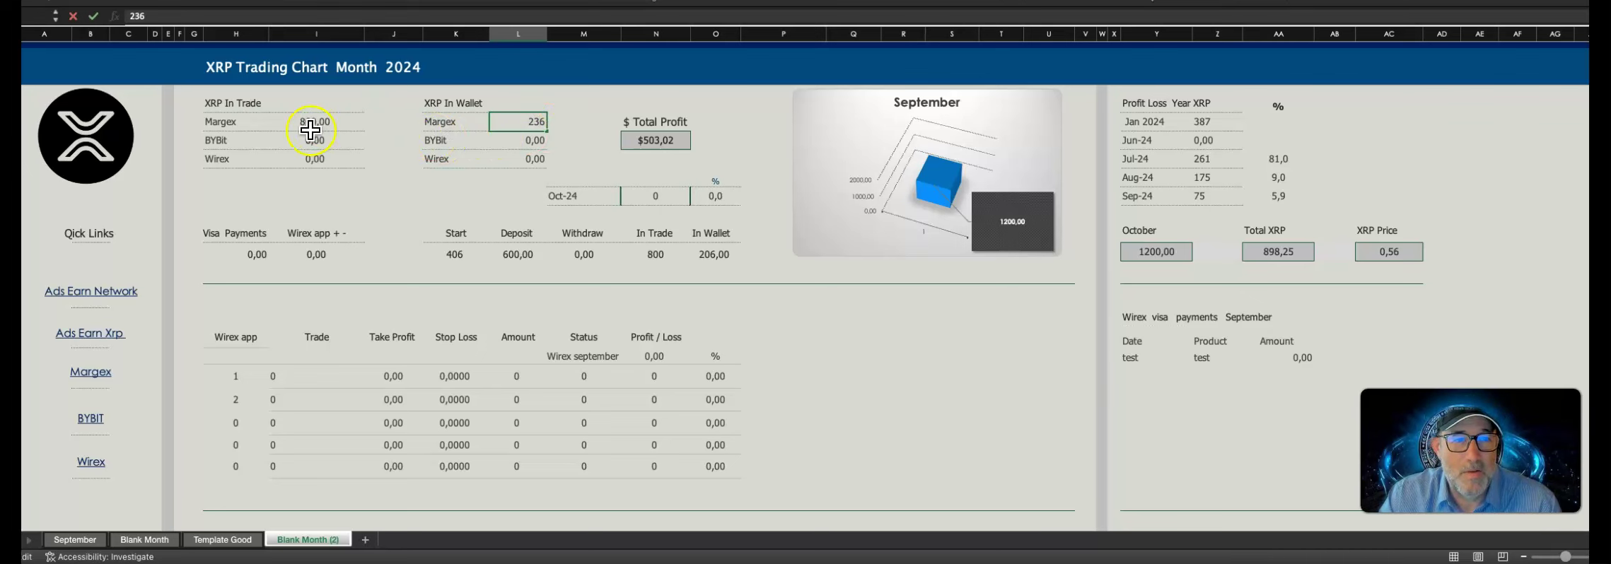
pyautogui.click(574, 121)
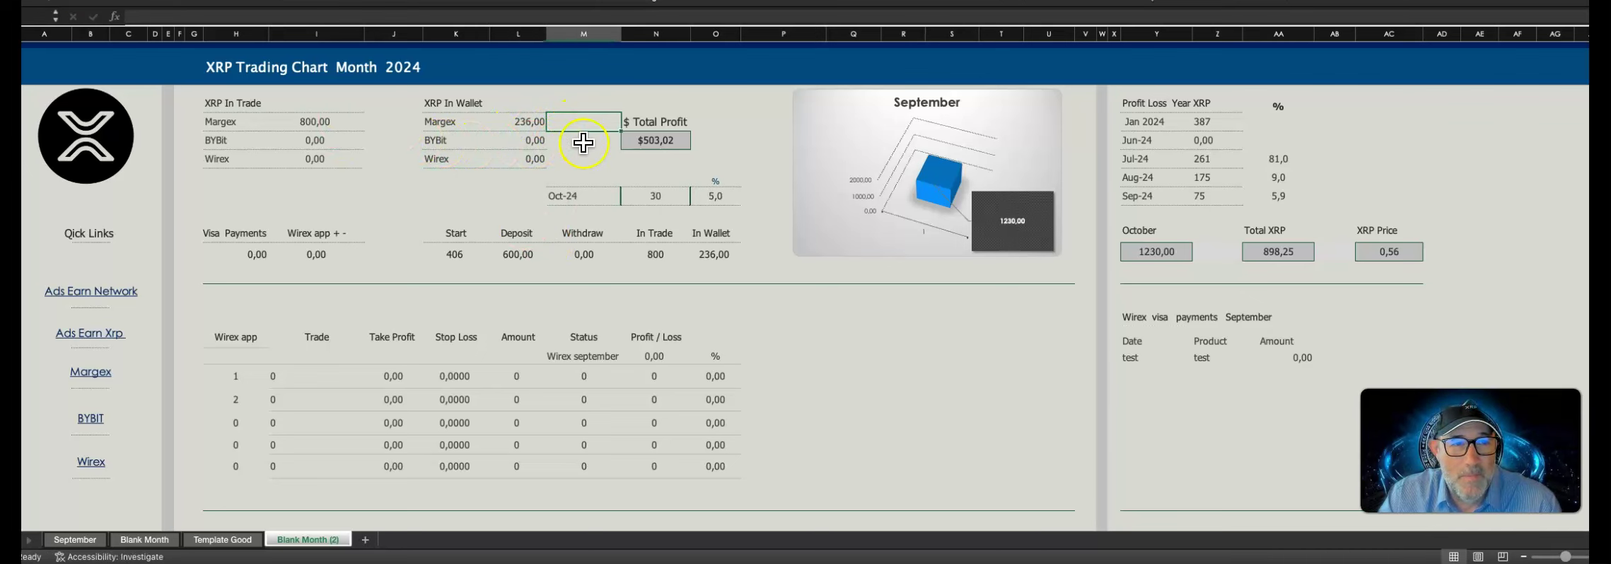
pyautogui.click(762, 145)
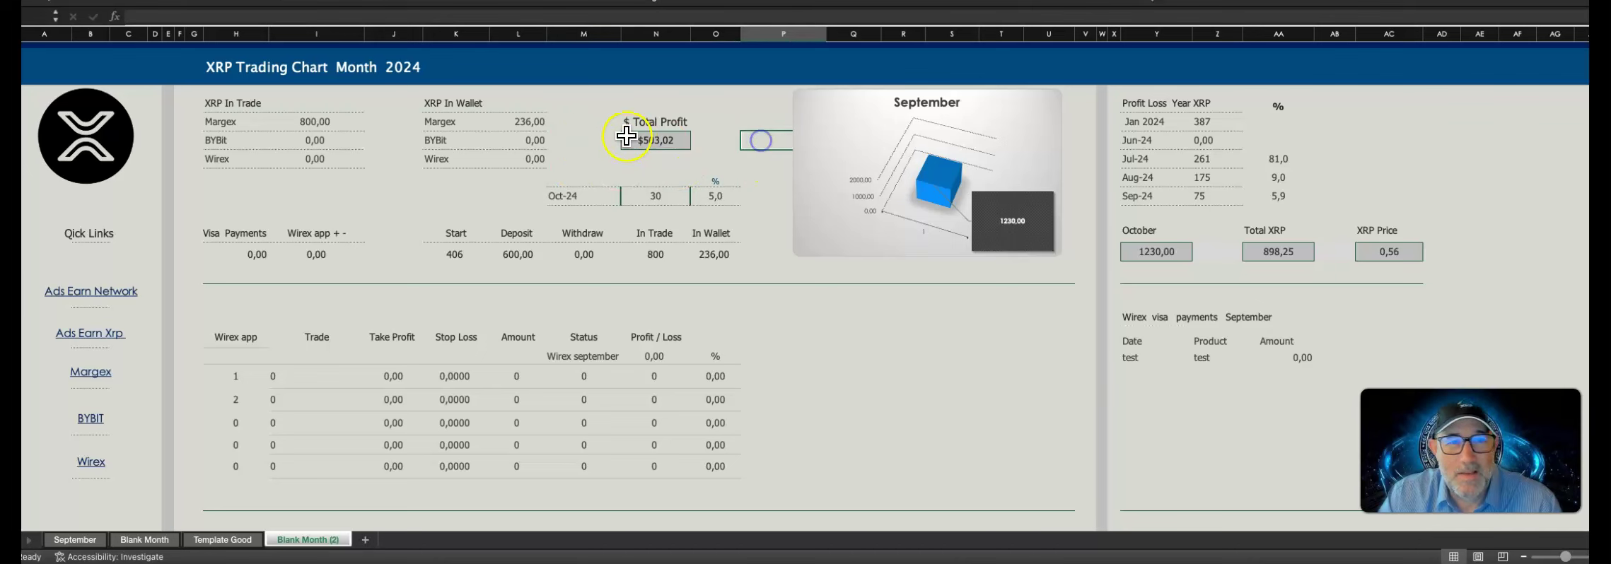
pyautogui.click(594, 118)
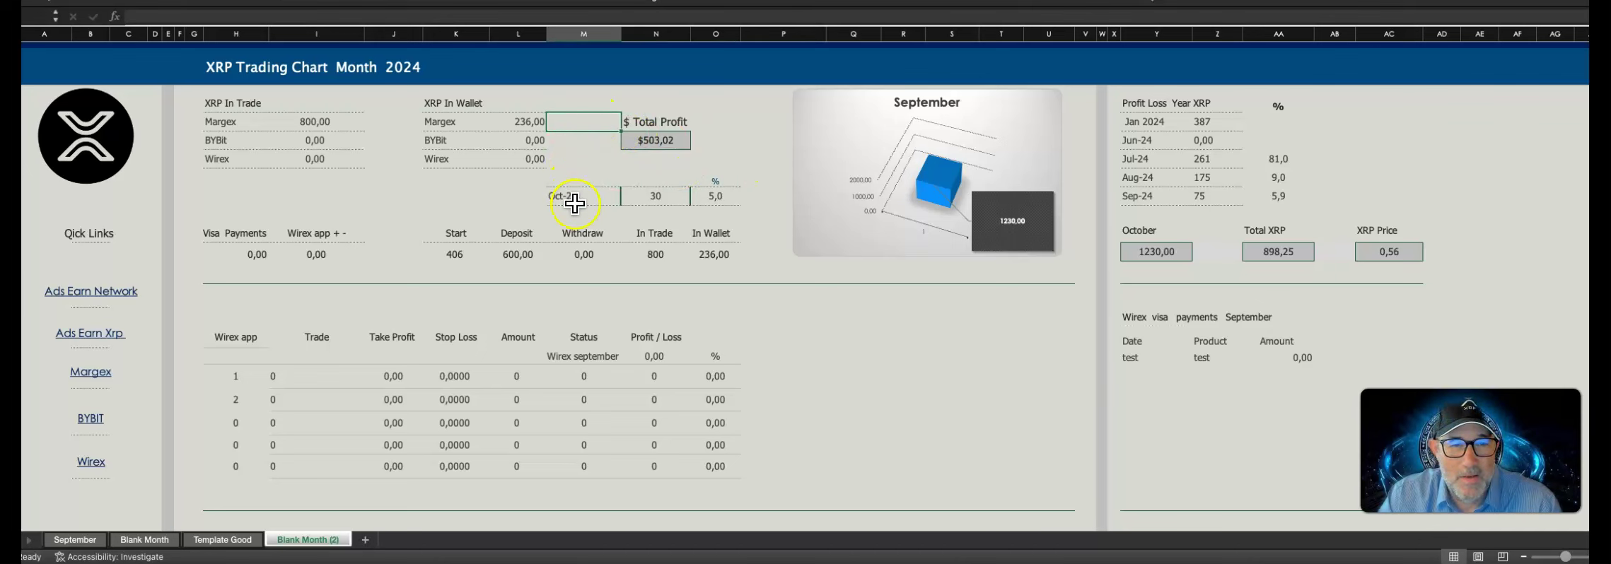
pyautogui.click(654, 199)
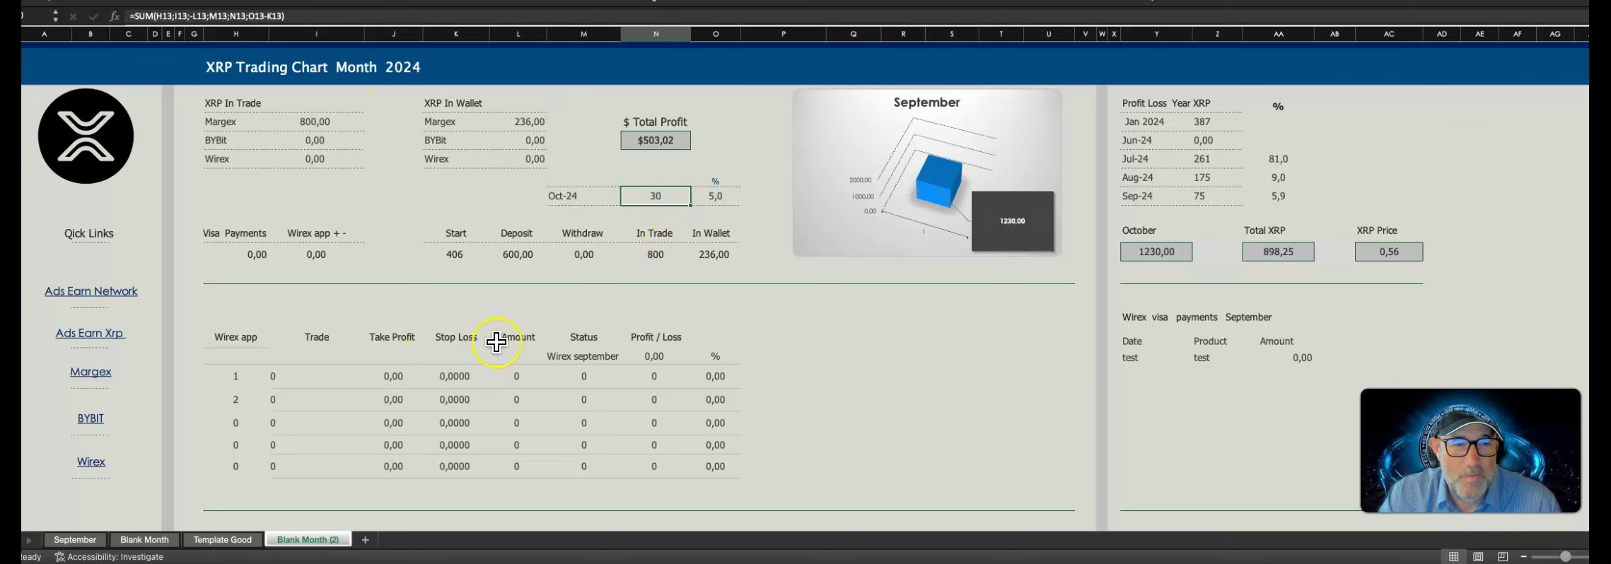
pyautogui.scroll(-10, 473, 280)
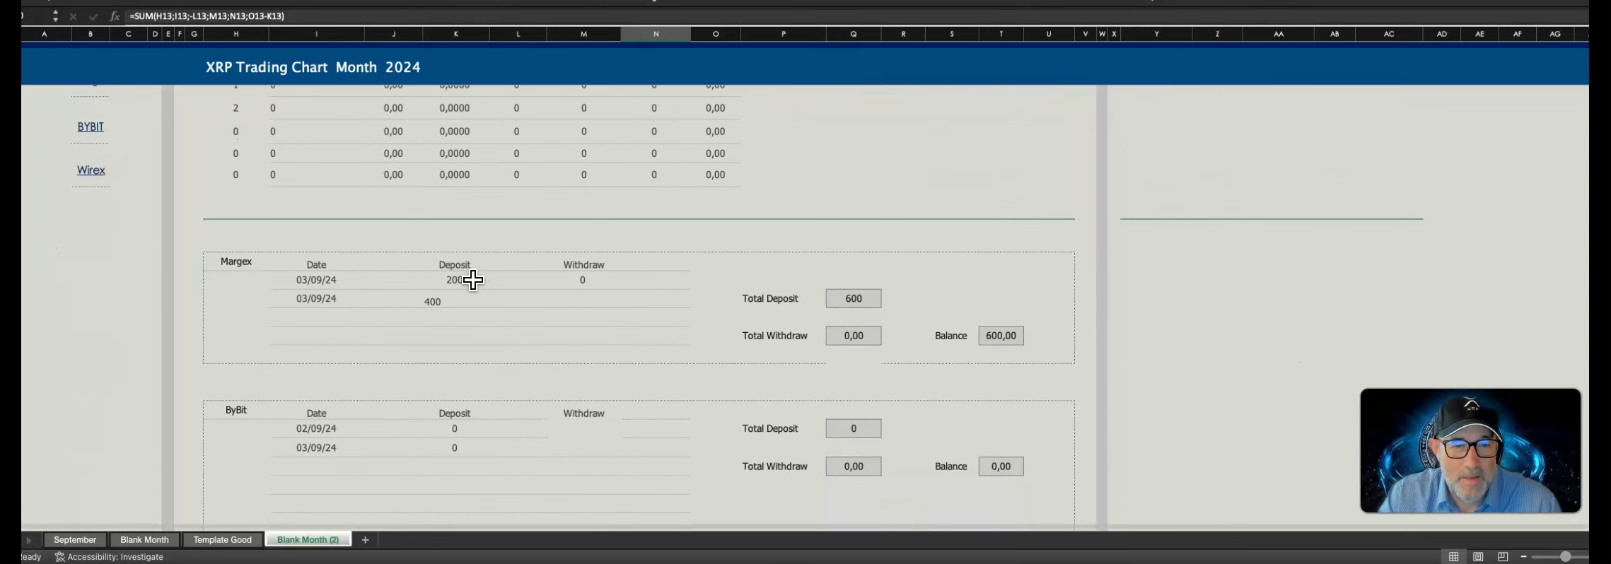
pyautogui.scroll(-3, 473, 280)
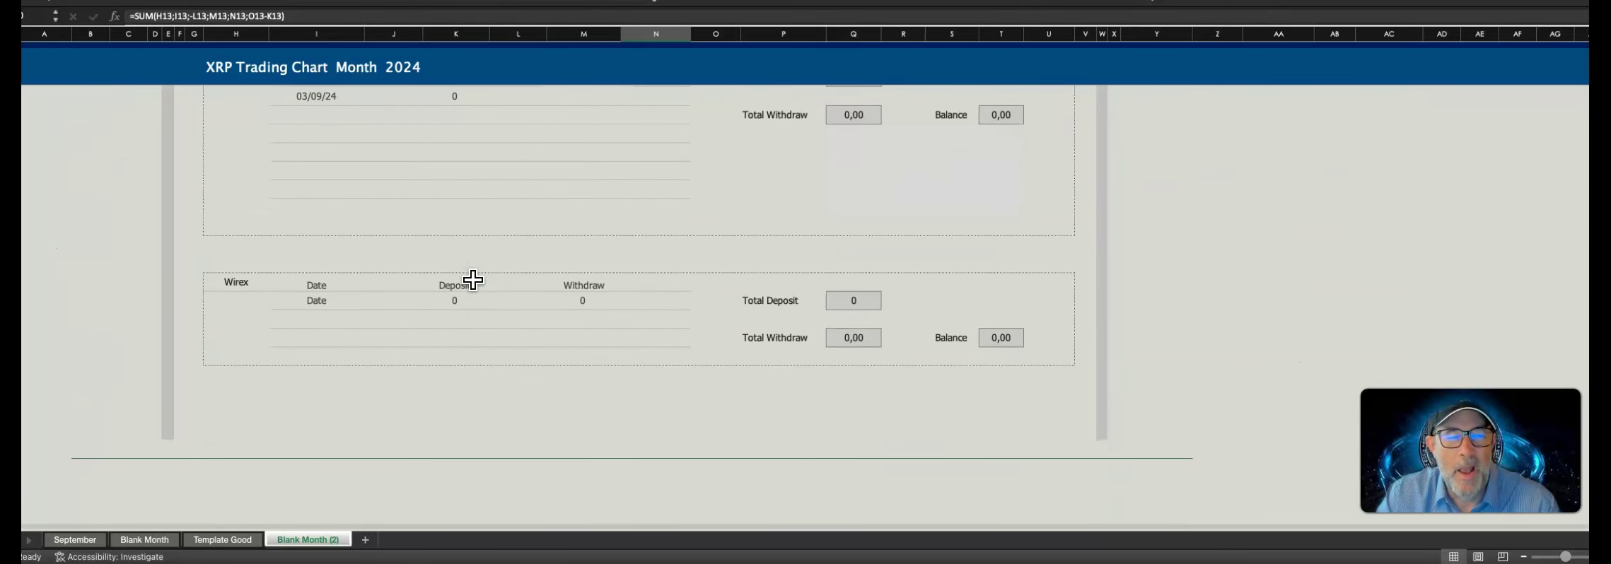
pyautogui.scroll(13, 473, 280)
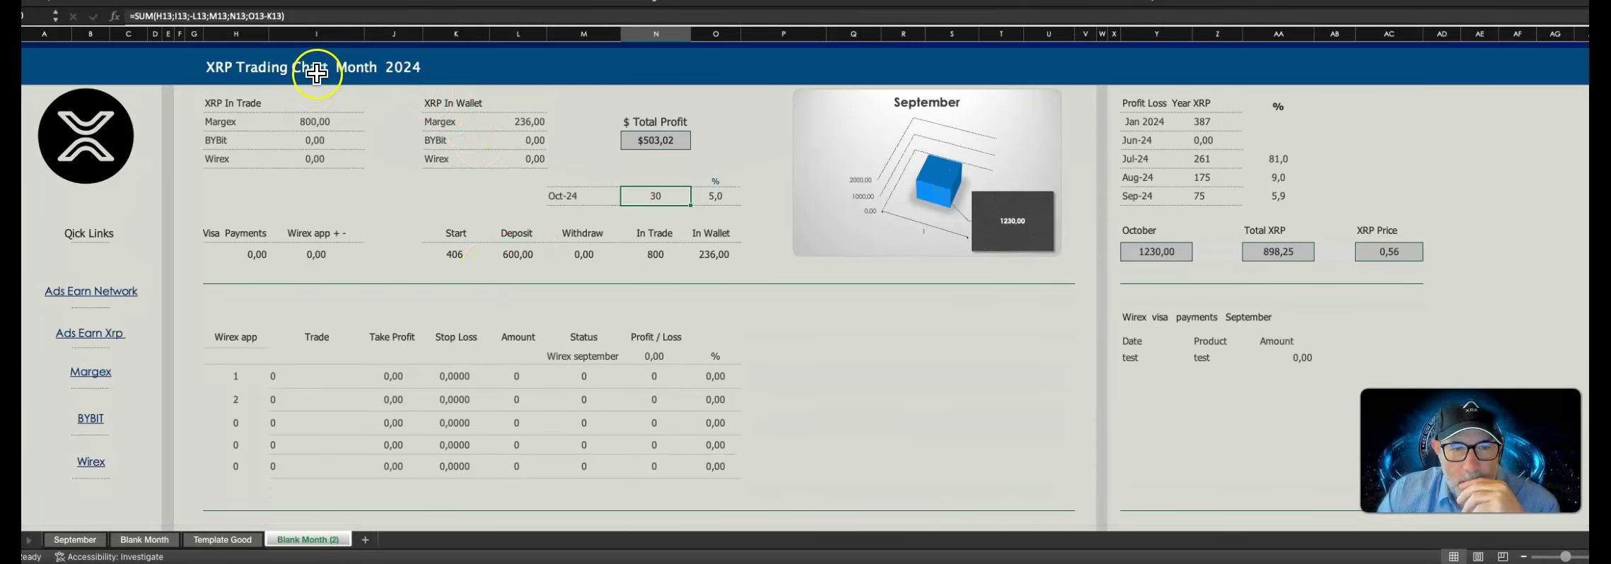
pyautogui.click(128, 36)
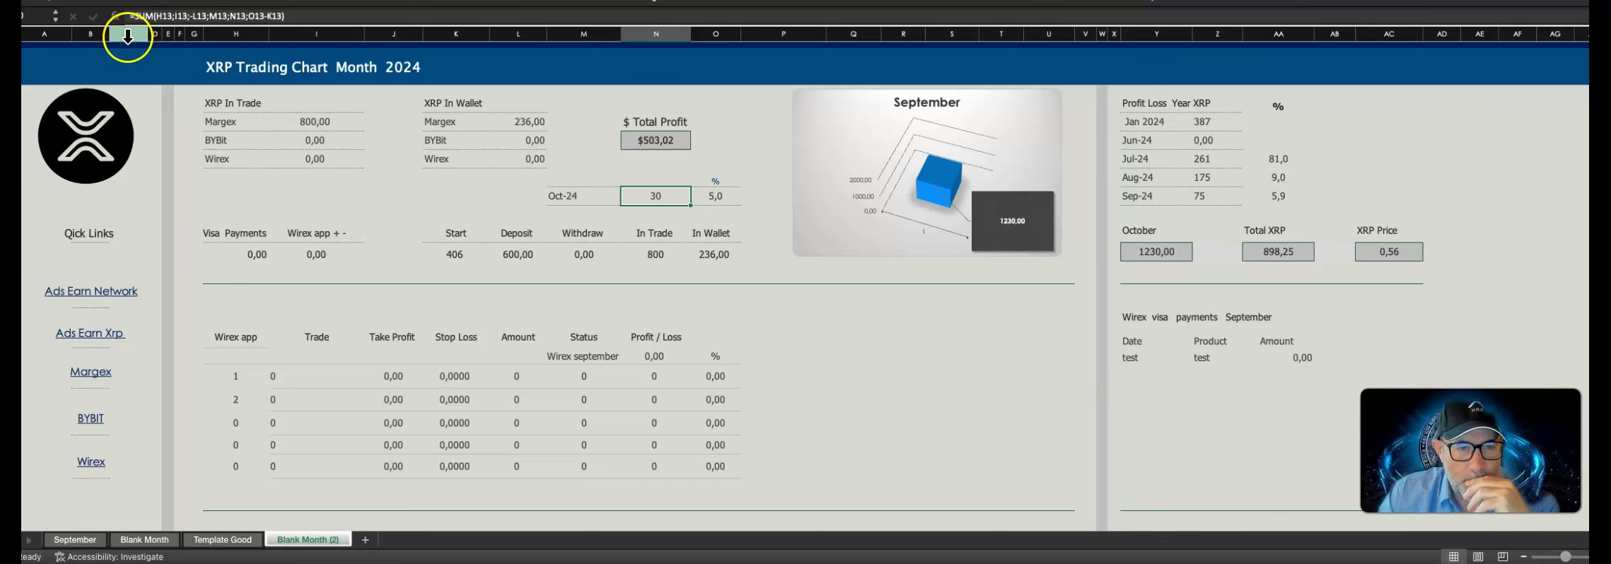
pyautogui.scroll(-1, 593, 290)
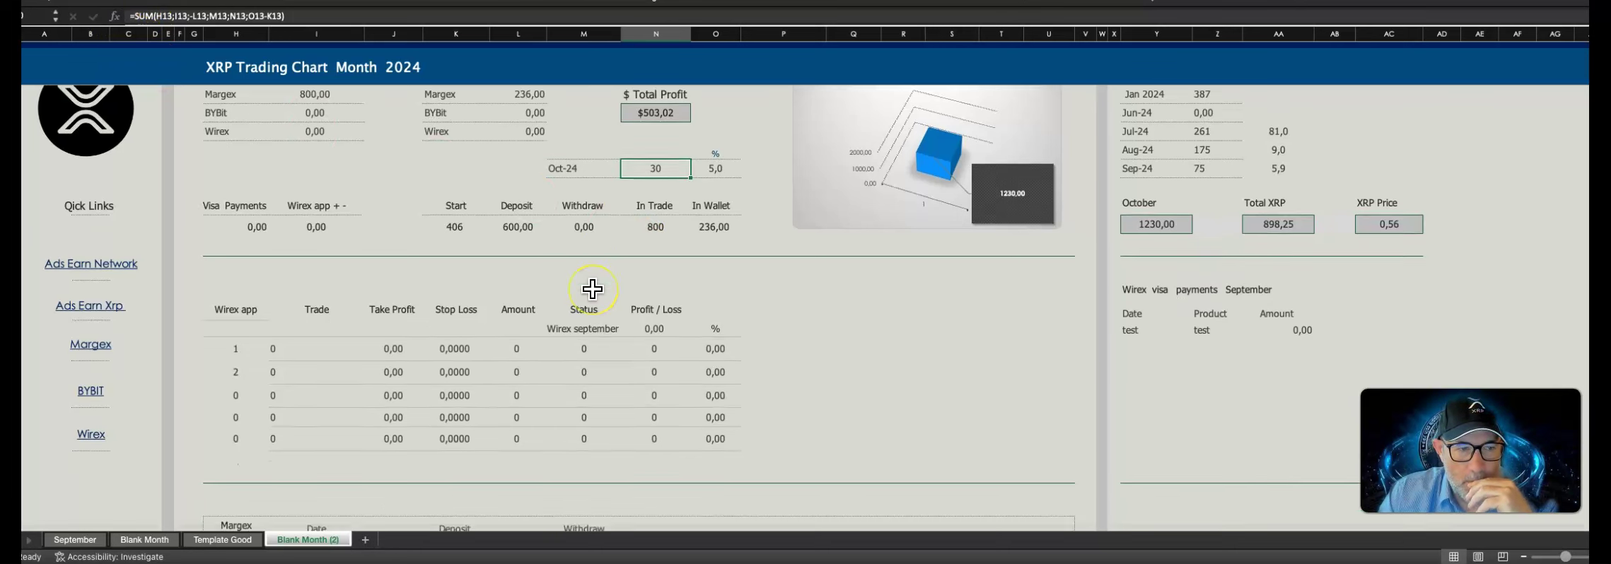
pyautogui.scroll(2, 592, 289)
pyautogui.scroll(-1, 508, 314)
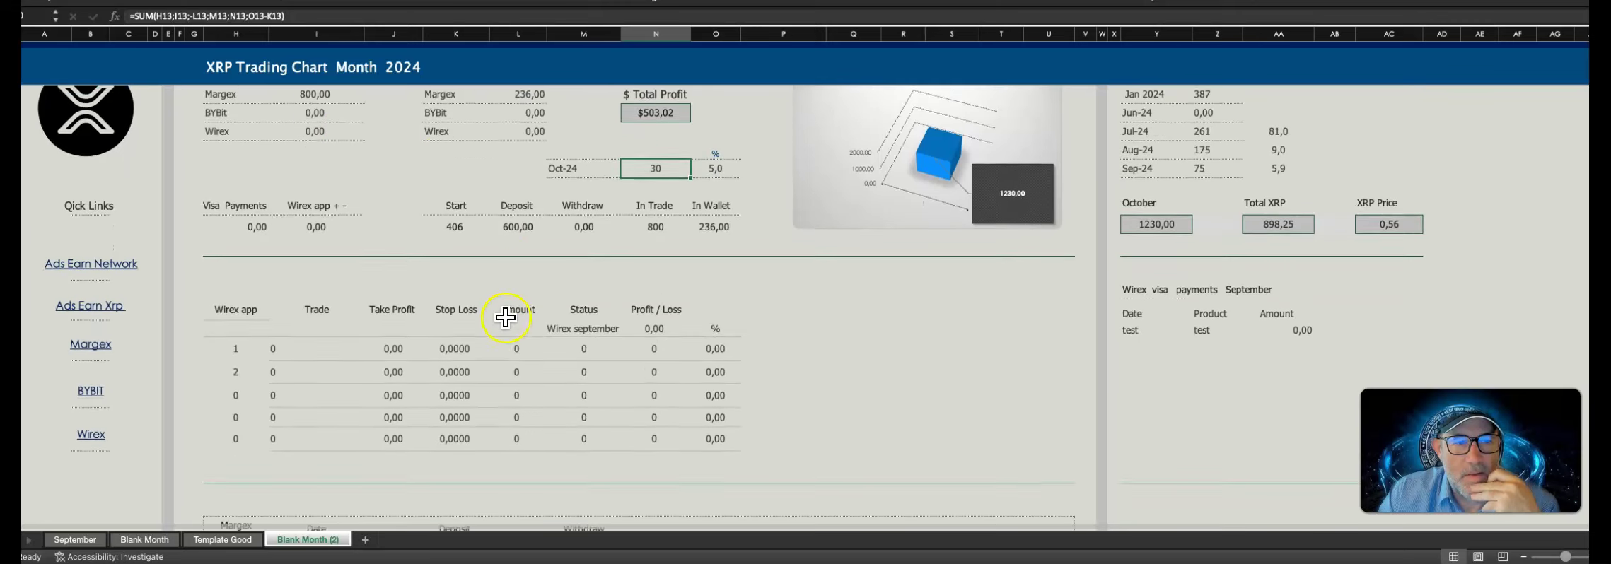
pyautogui.click(527, 266)
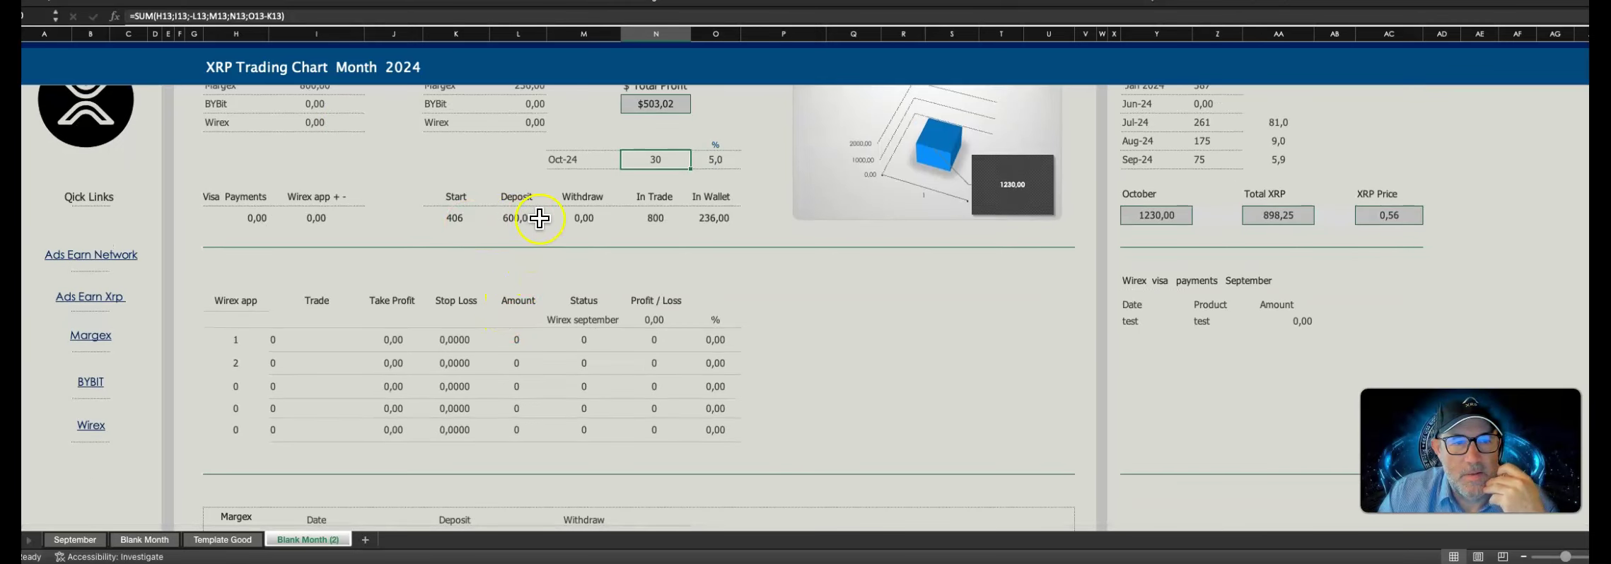
pyautogui.scroll(1, 549, 276)
pyautogui.scroll(-6, 538, 353)
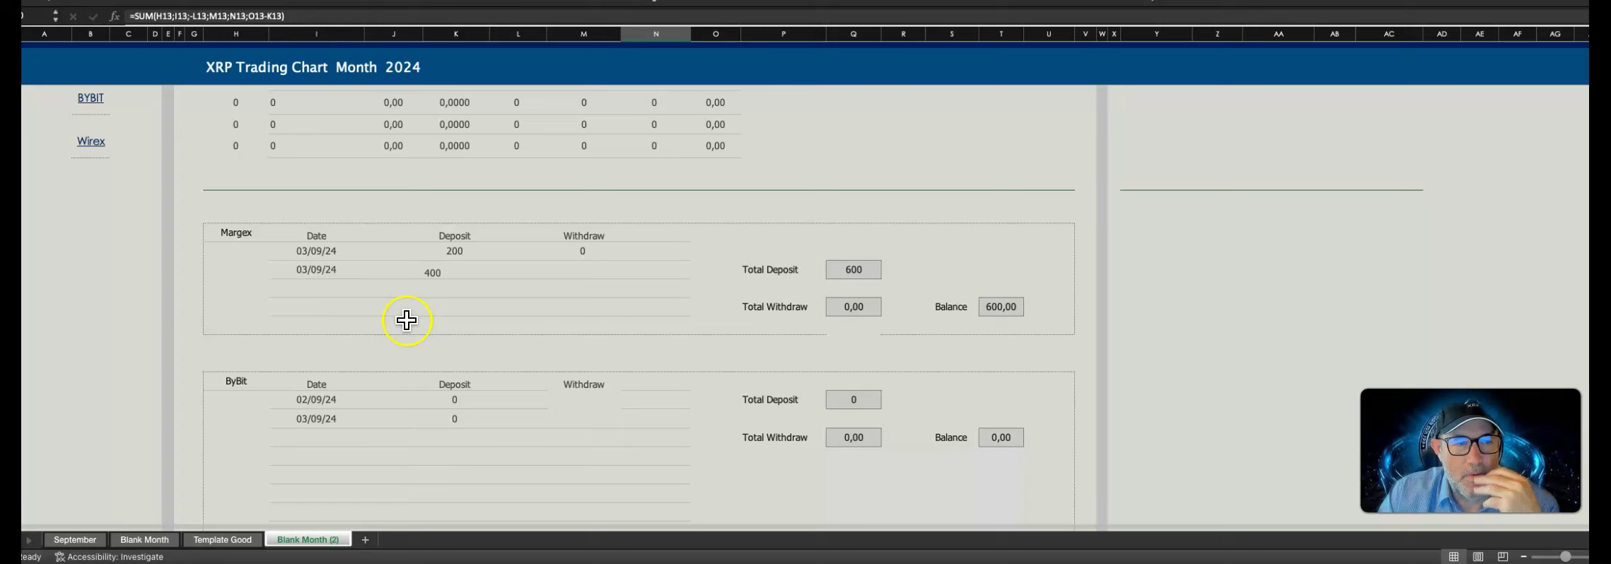
pyautogui.click(252, 382)
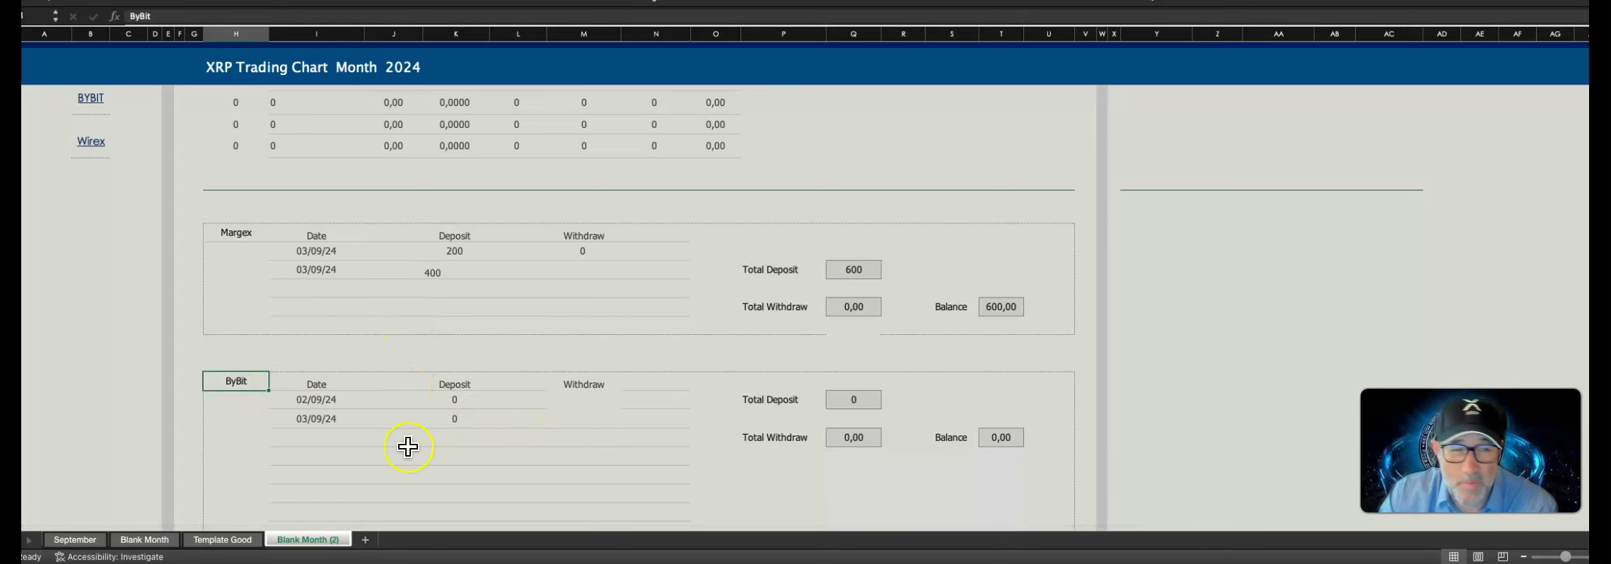
pyautogui.scroll(-7, 474, 396)
pyautogui.scroll(4, 478, 395)
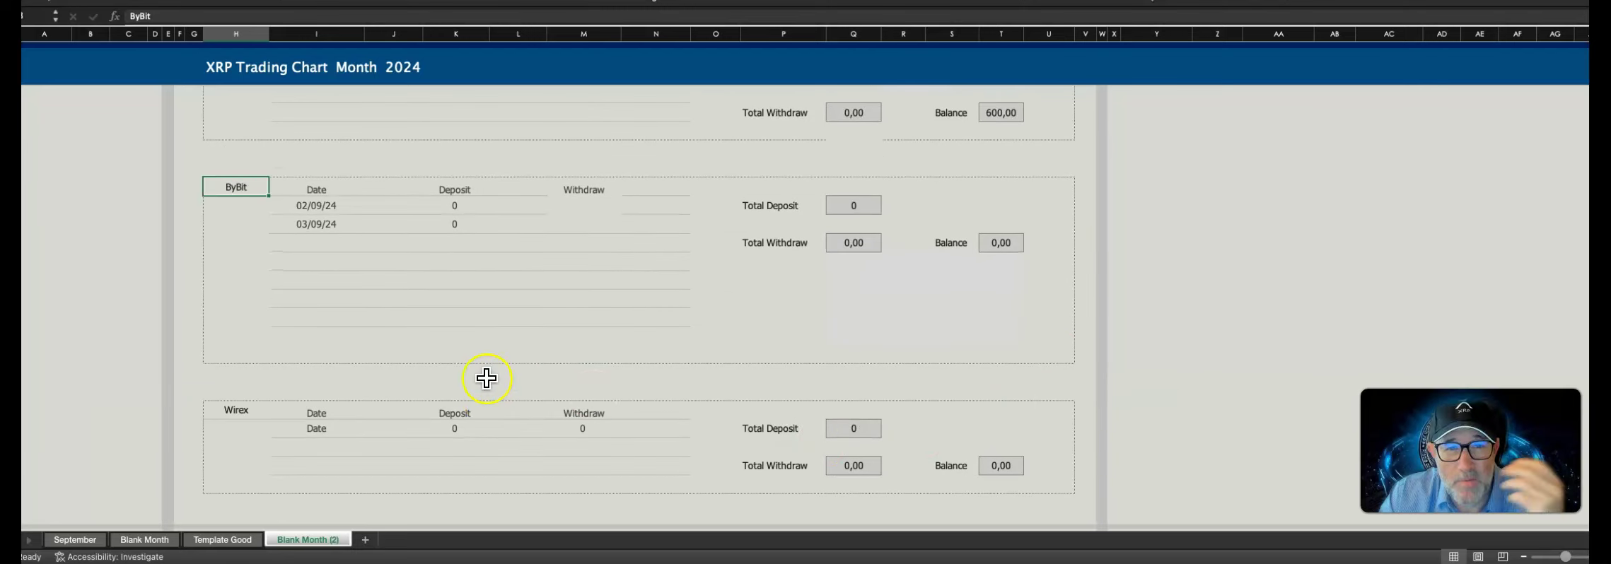
pyautogui.scroll(4, 687, 349)
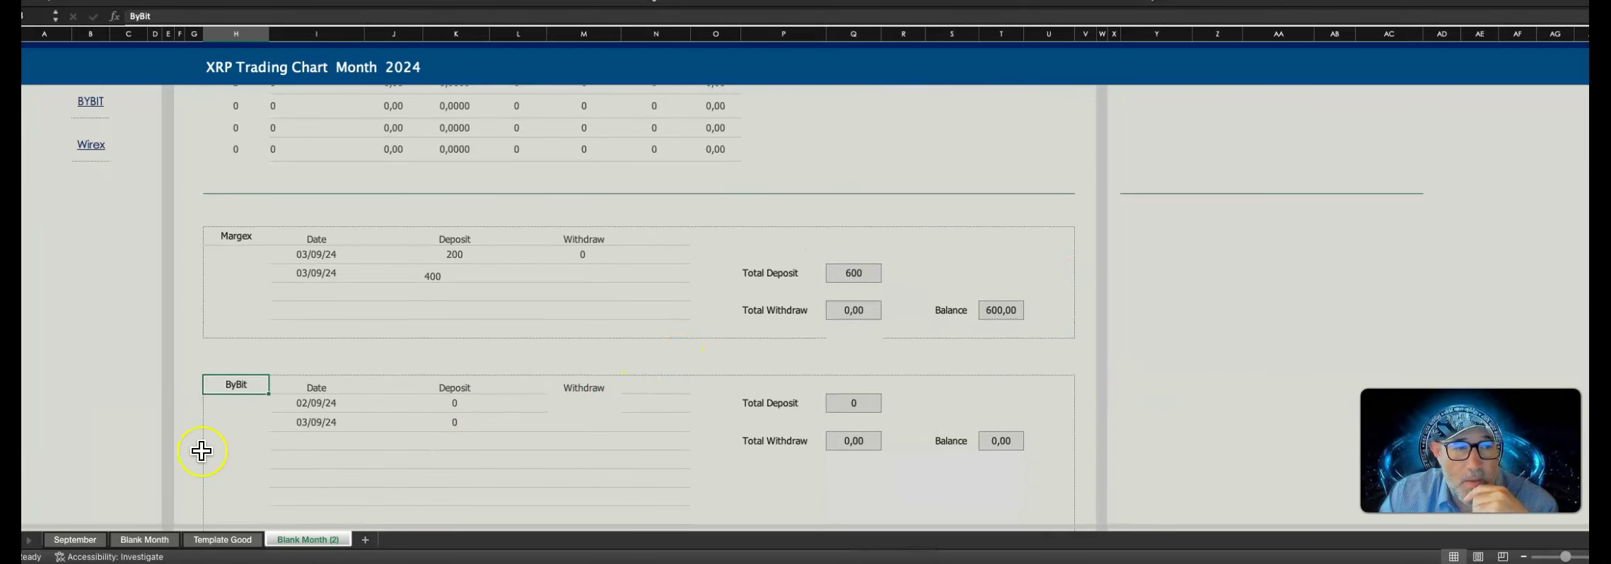
pyautogui.scroll(4, 200, 449)
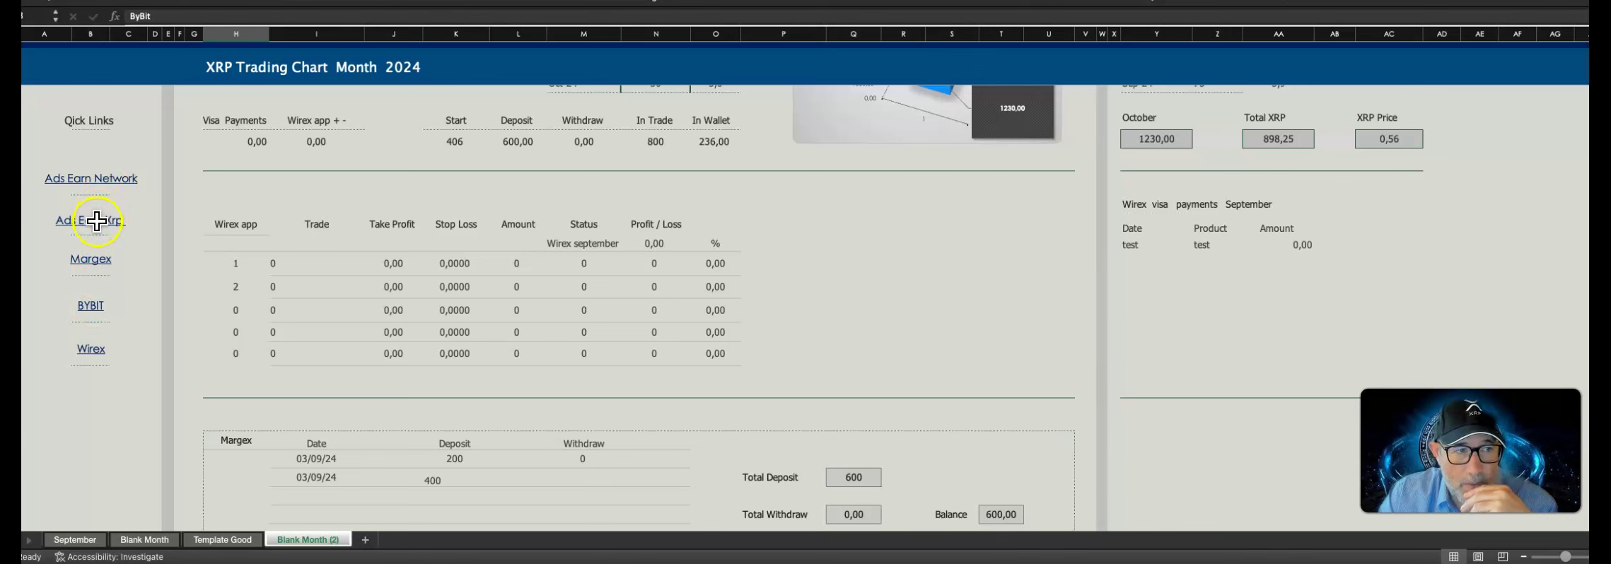
pyautogui.scroll(1, 657, 338)
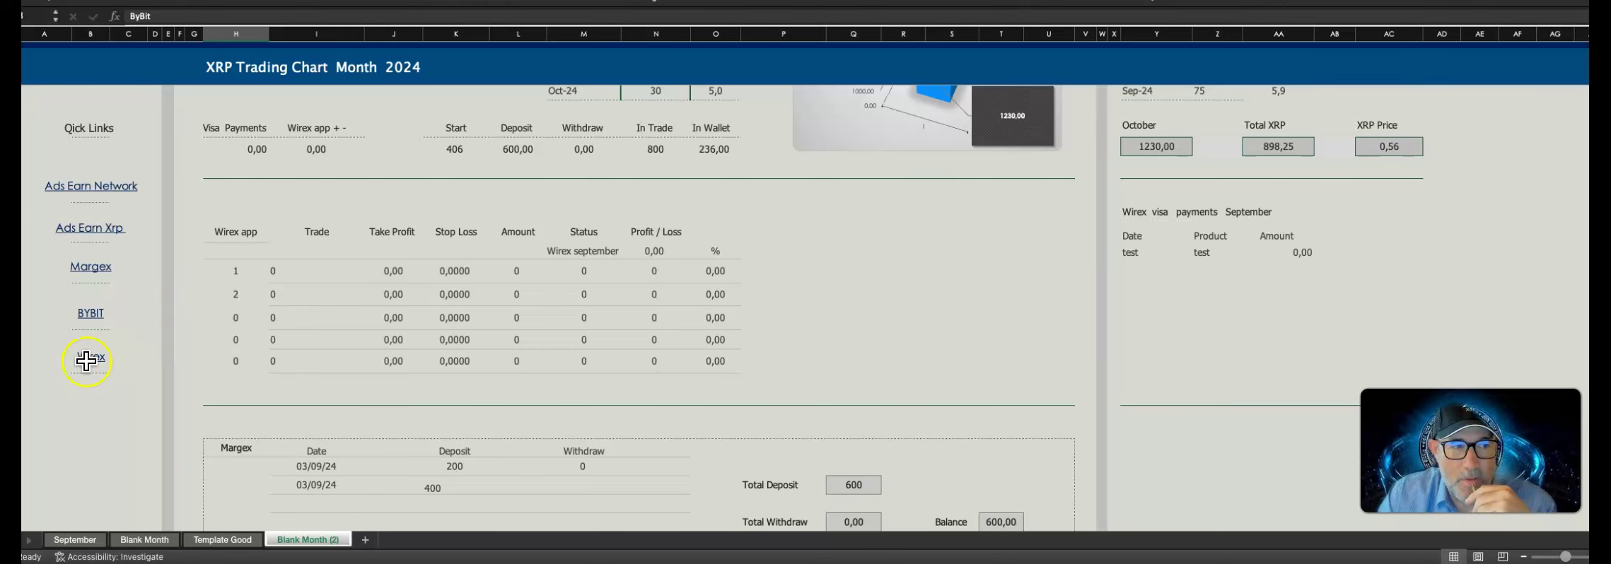
pyautogui.scroll(3, 607, 324)
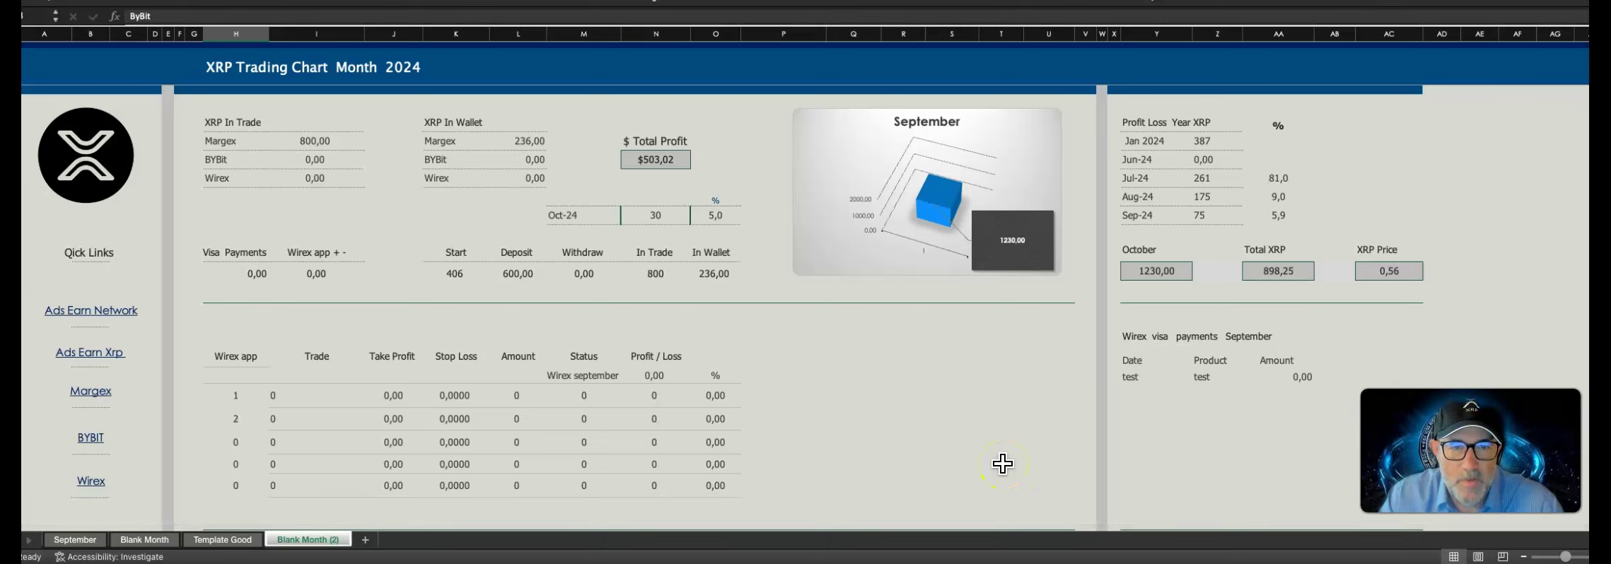
# - Follow the Margex hyperlink under Qick Links to launch the browser
pyautogui.click(948, 466)
pyautogui.click(966, 451)
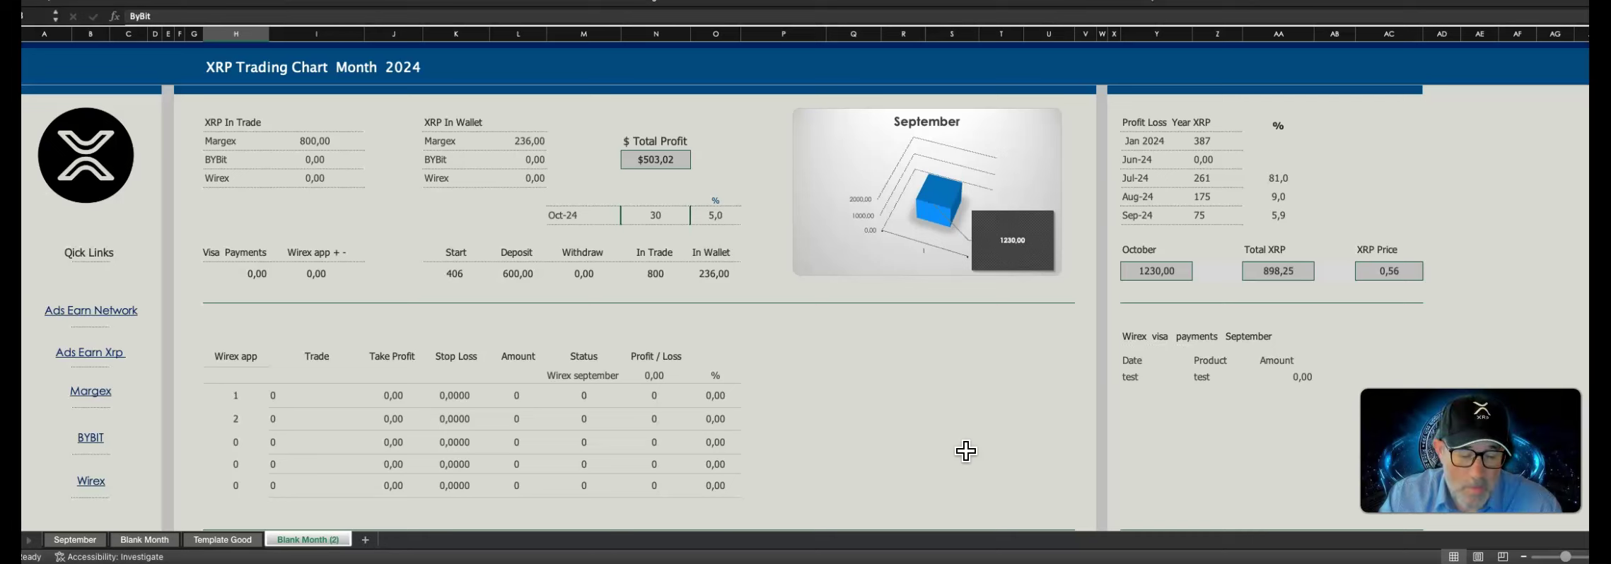
pyautogui.click(95, 395)
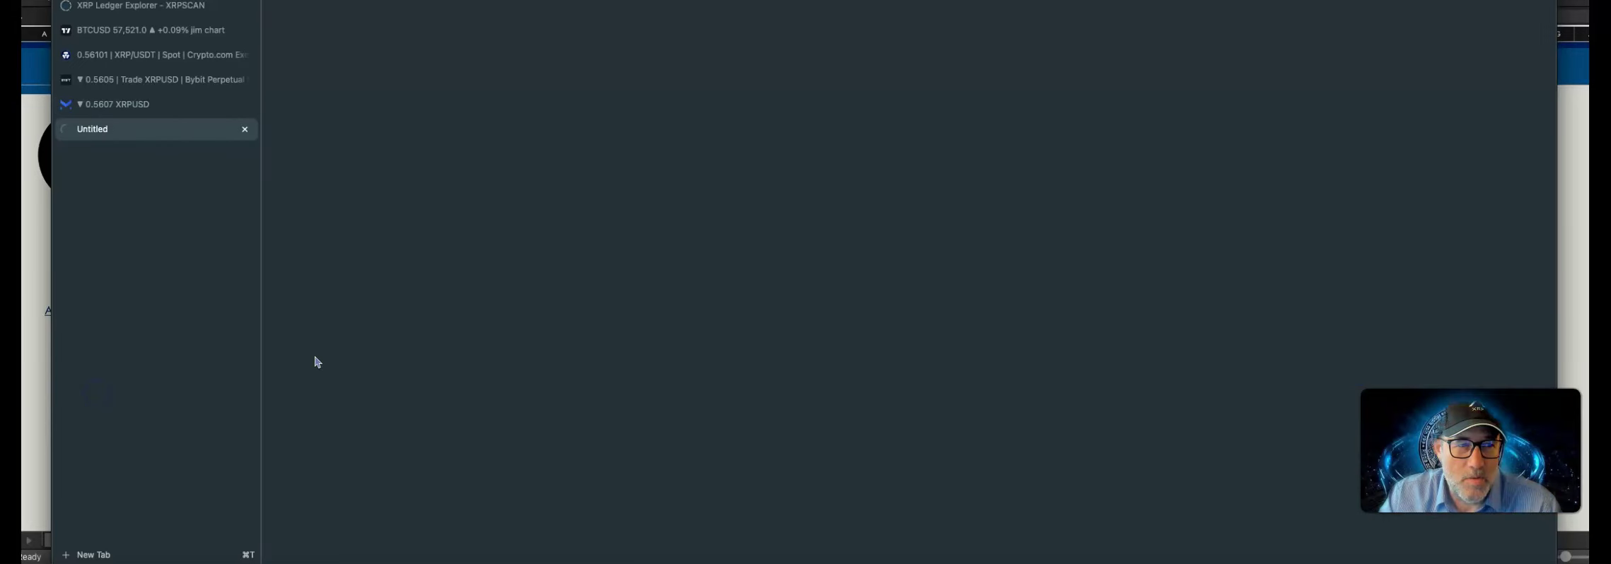
# - Scroll through the newly loaded Margex homepage
pyautogui.click(644, 298)
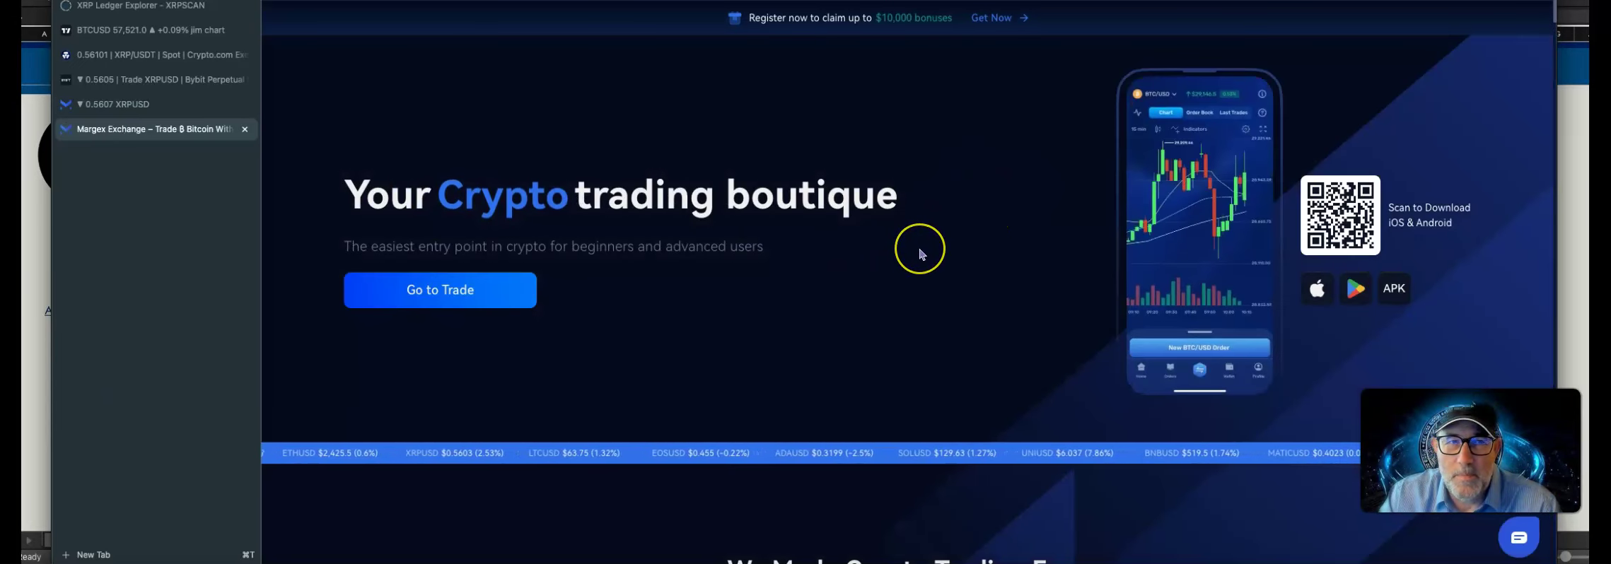
pyautogui.scroll(-1, 922, 255)
pyautogui.scroll(-9, 922, 255)
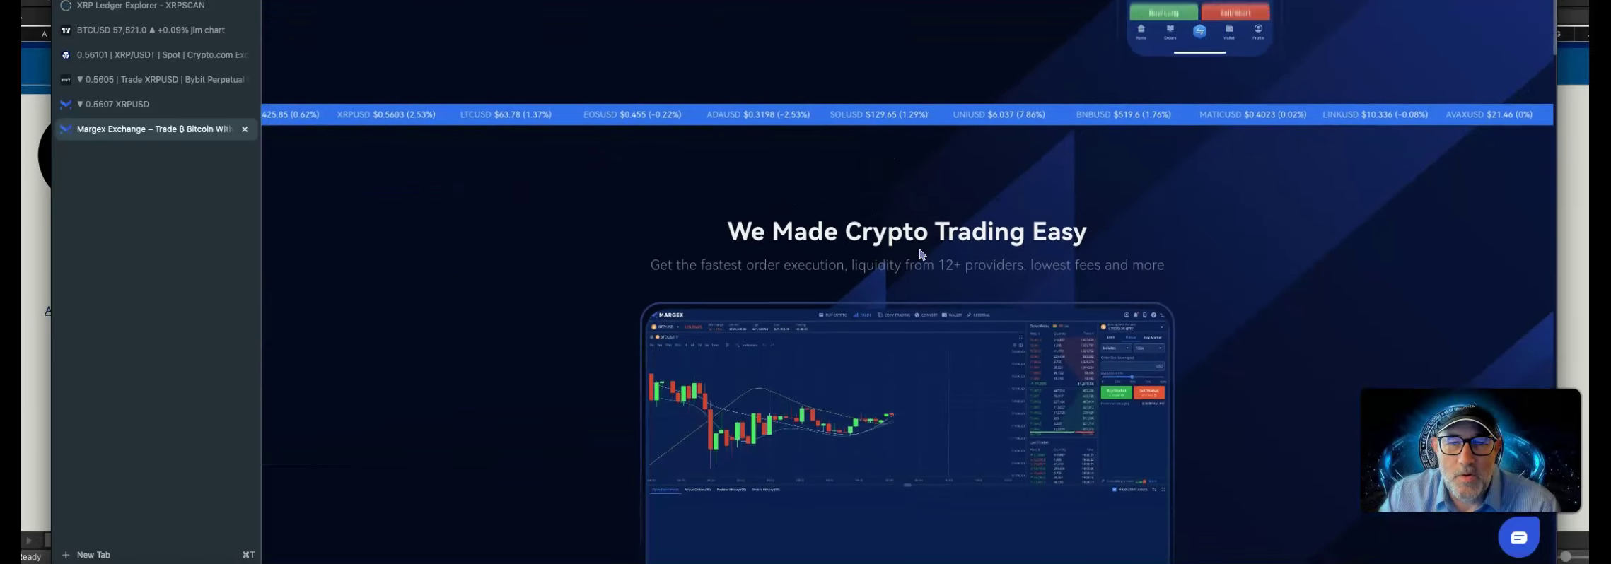
pyautogui.scroll(-10, 922, 255)
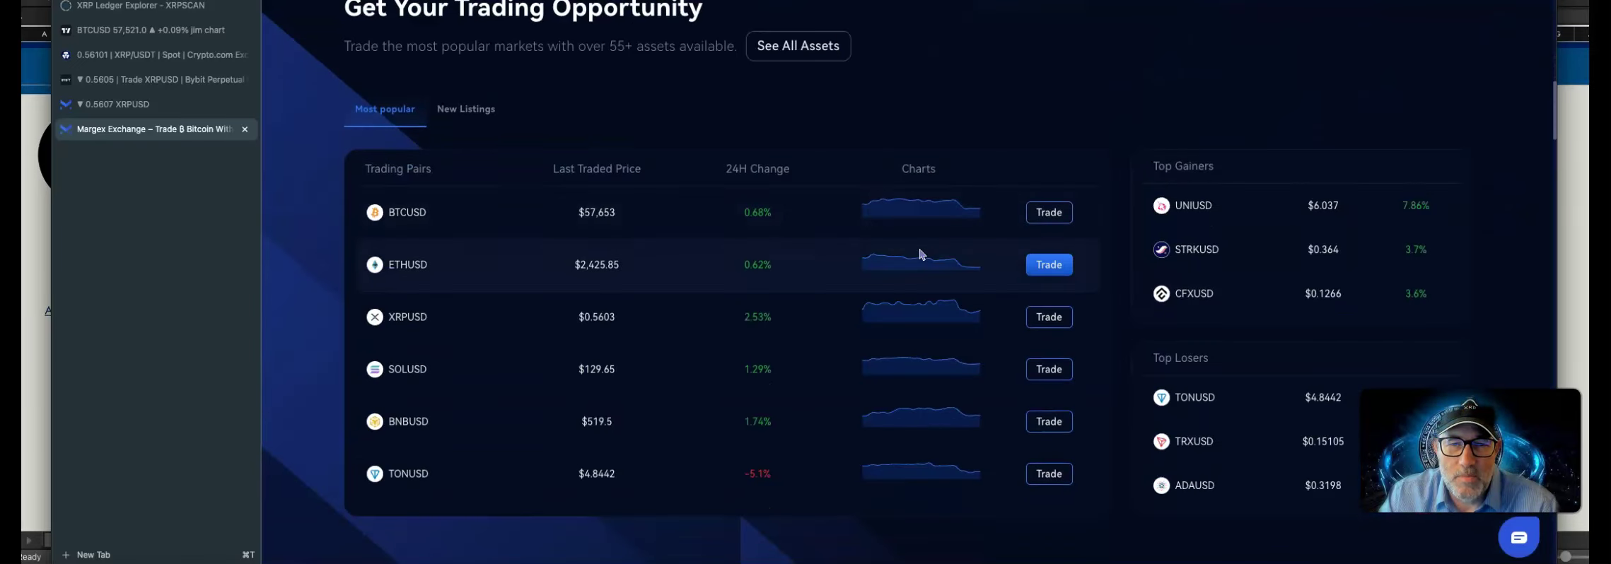
pyautogui.scroll(-8, 922, 254)
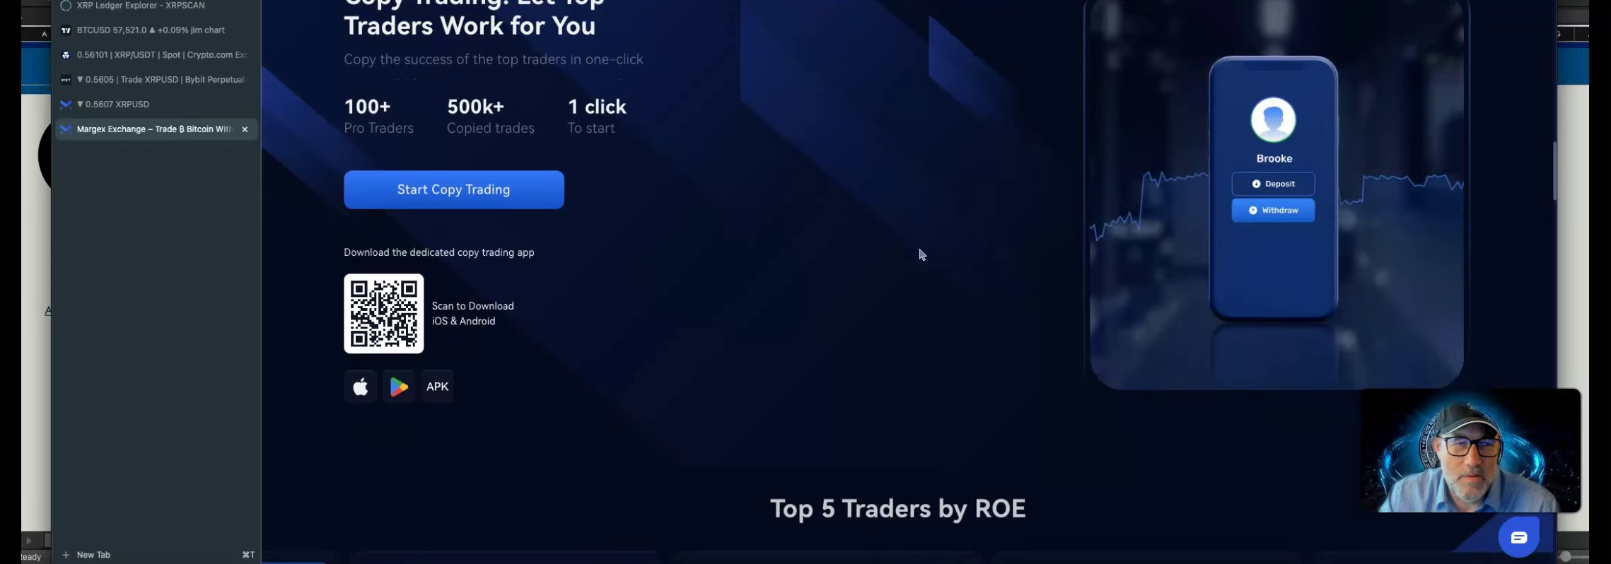
pyautogui.scroll(-8, 922, 254)
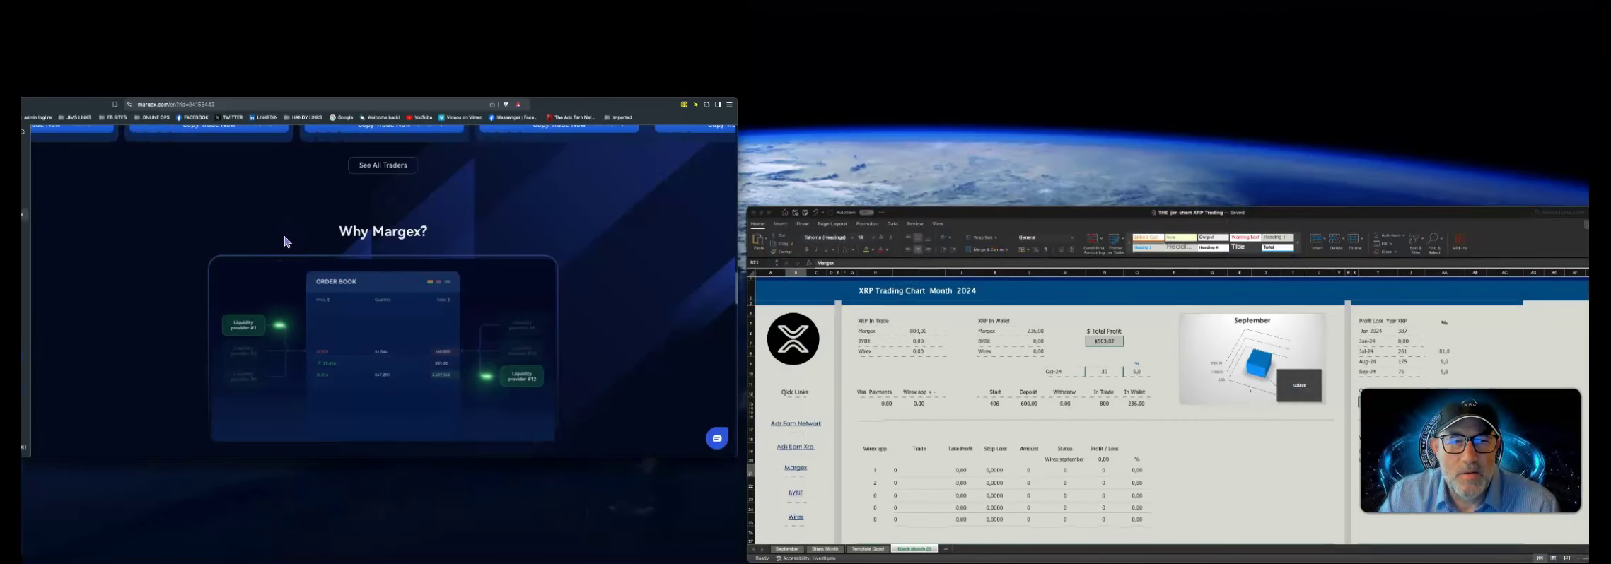
# - Switch to the XRPUSD tab showing the 340.3 USDT balance and XRP holding
pyautogui.click(286, 242)
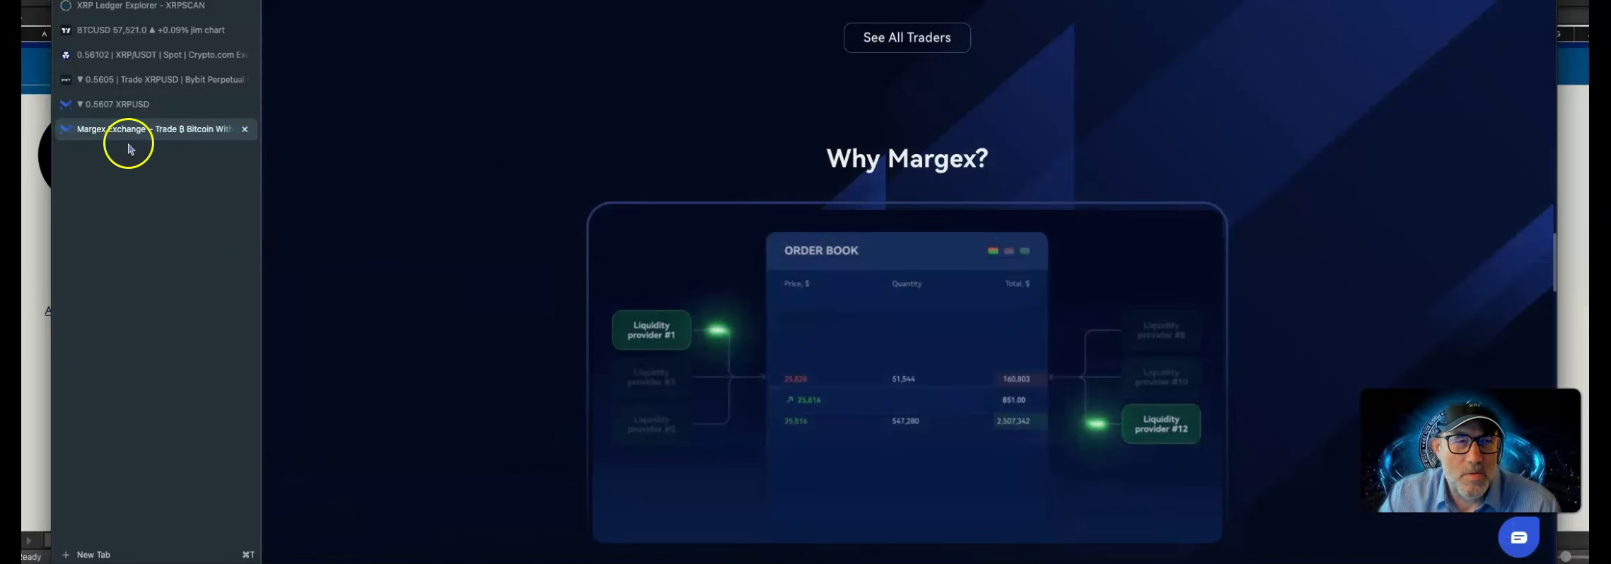
pyautogui.click(87, 106)
pyautogui.click(1124, 271)
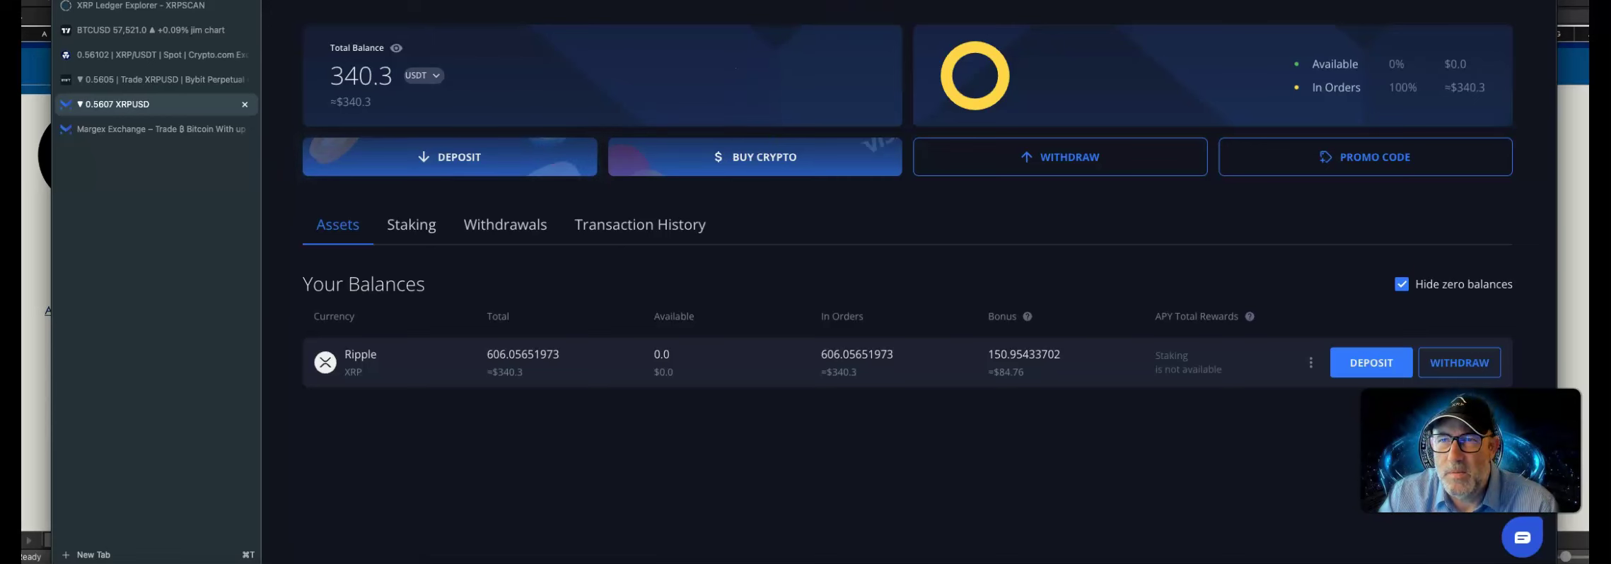
# - Browse Margex's copy-trading leaderboard, then return to the XRP Trading Chart workbook
pyautogui.click(741, 26)
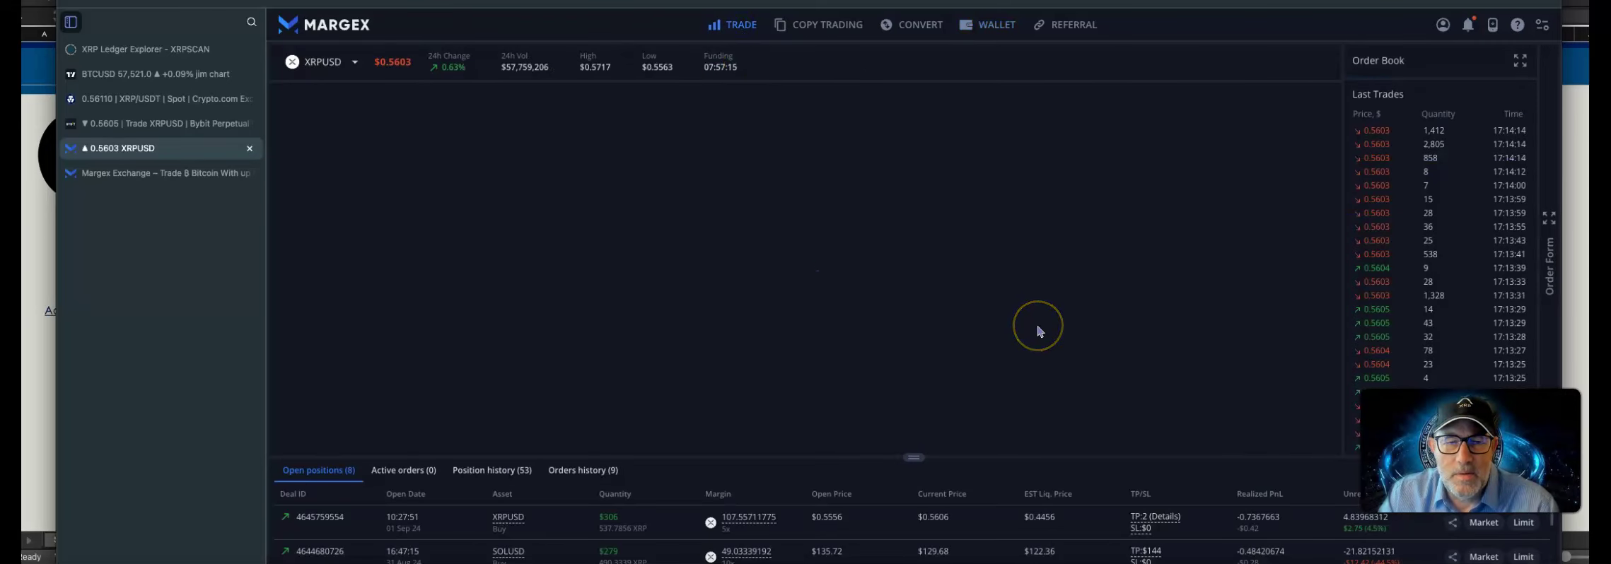
pyautogui.click(831, 27)
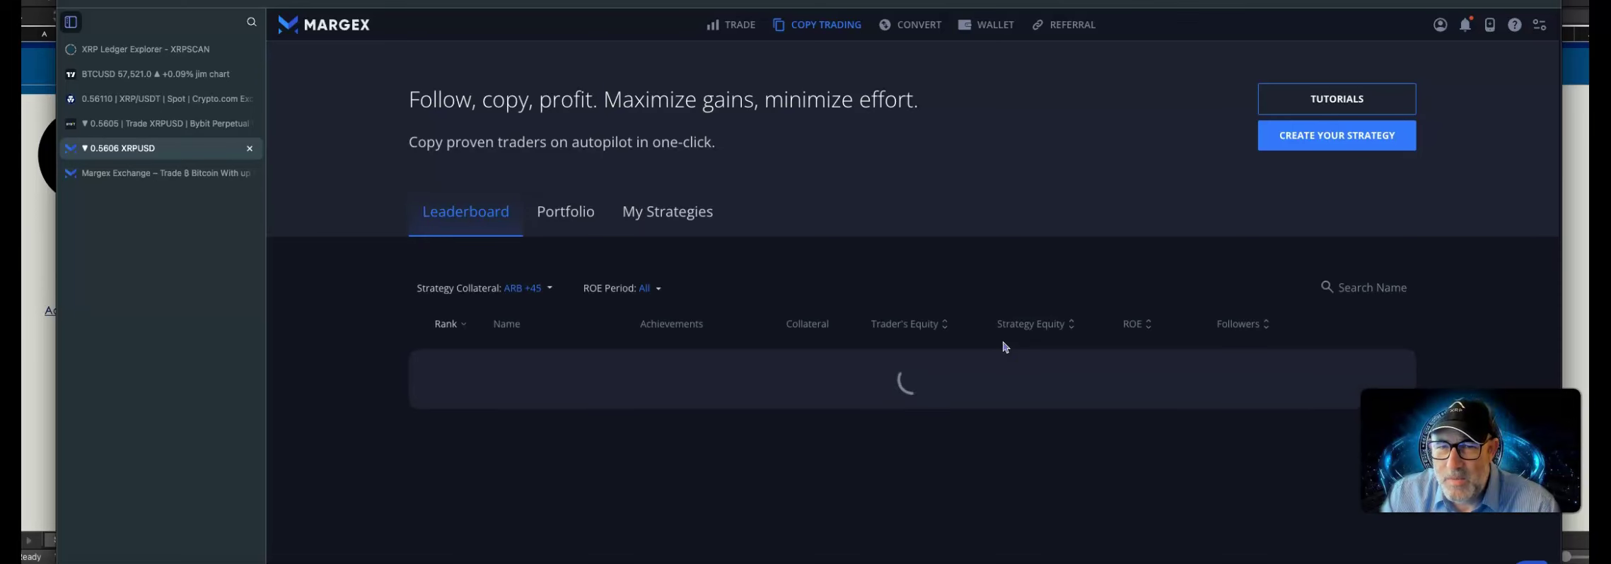
pyautogui.scroll(-3, 1093, 349)
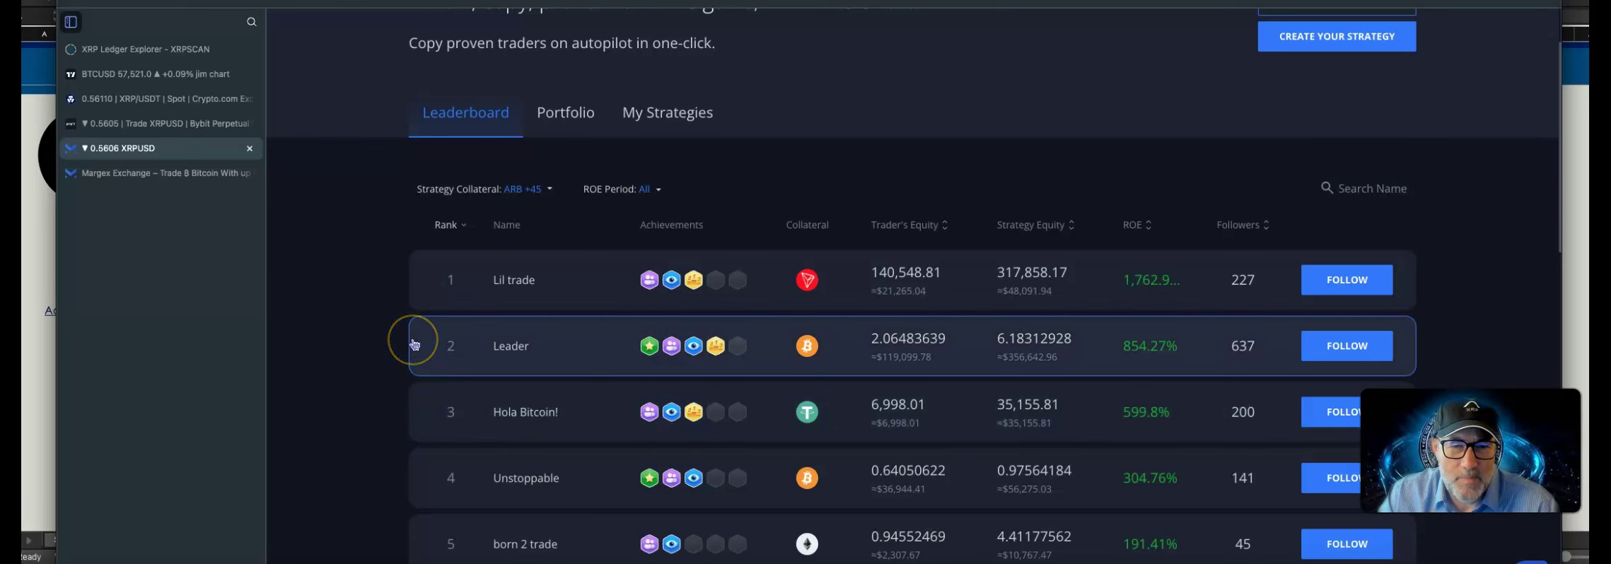
pyautogui.scroll(-5, 933, 276)
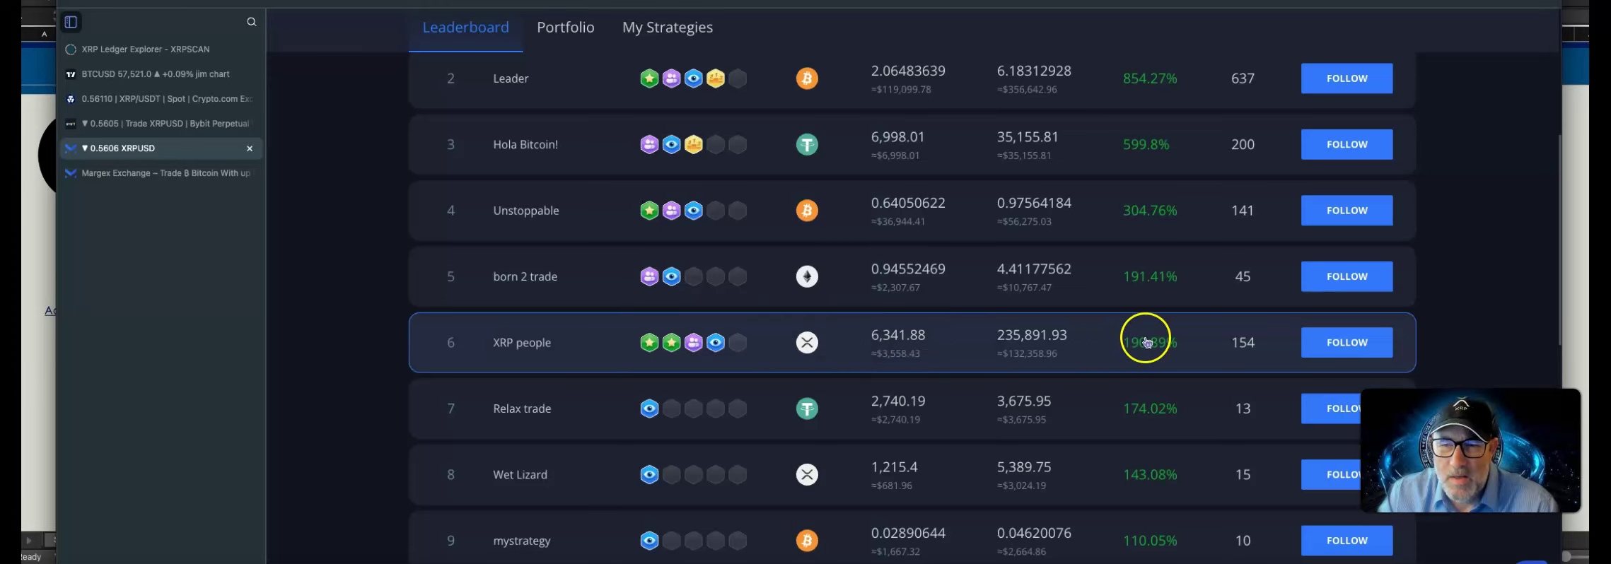
pyautogui.scroll(5, 1227, 349)
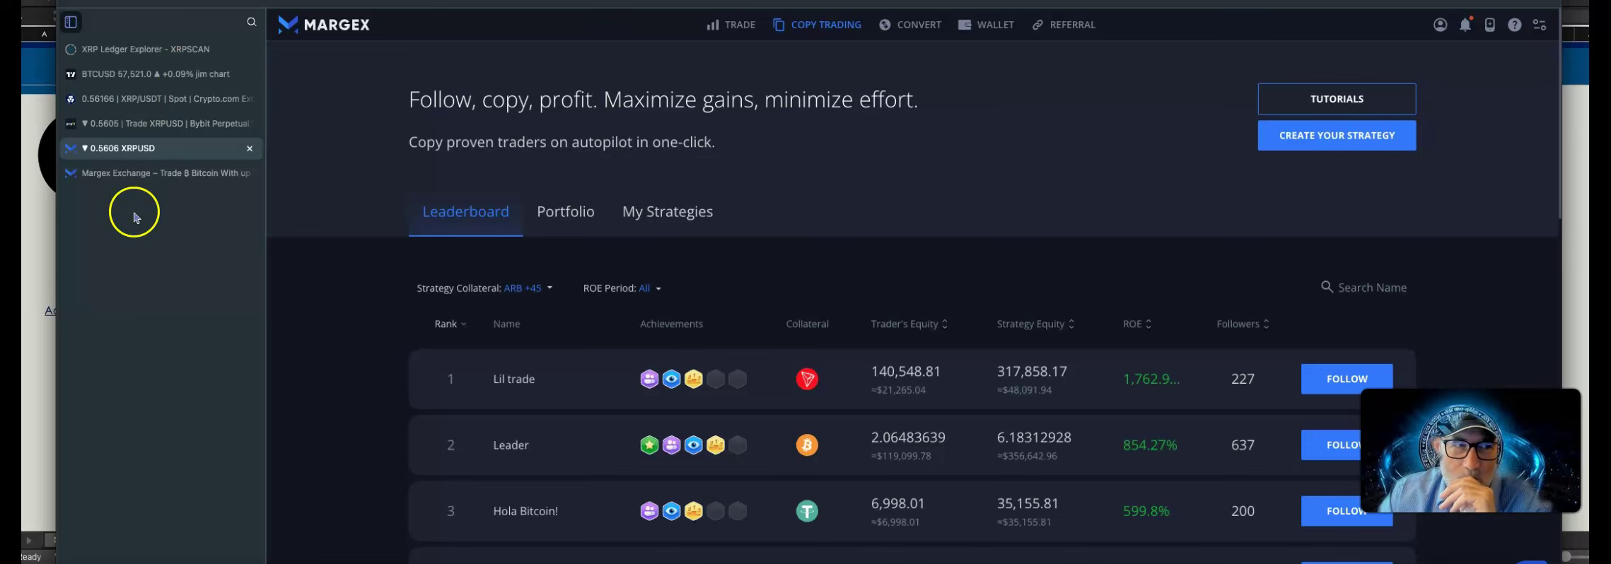
pyautogui.click(38, 230)
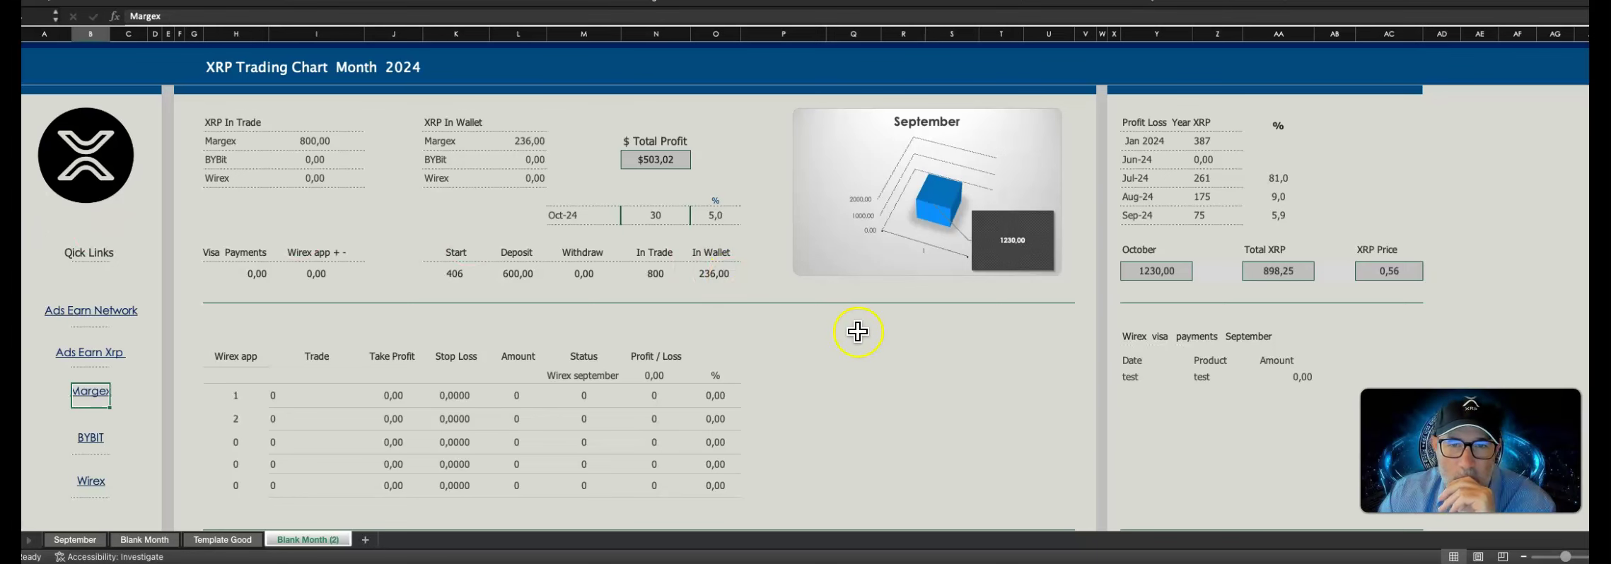